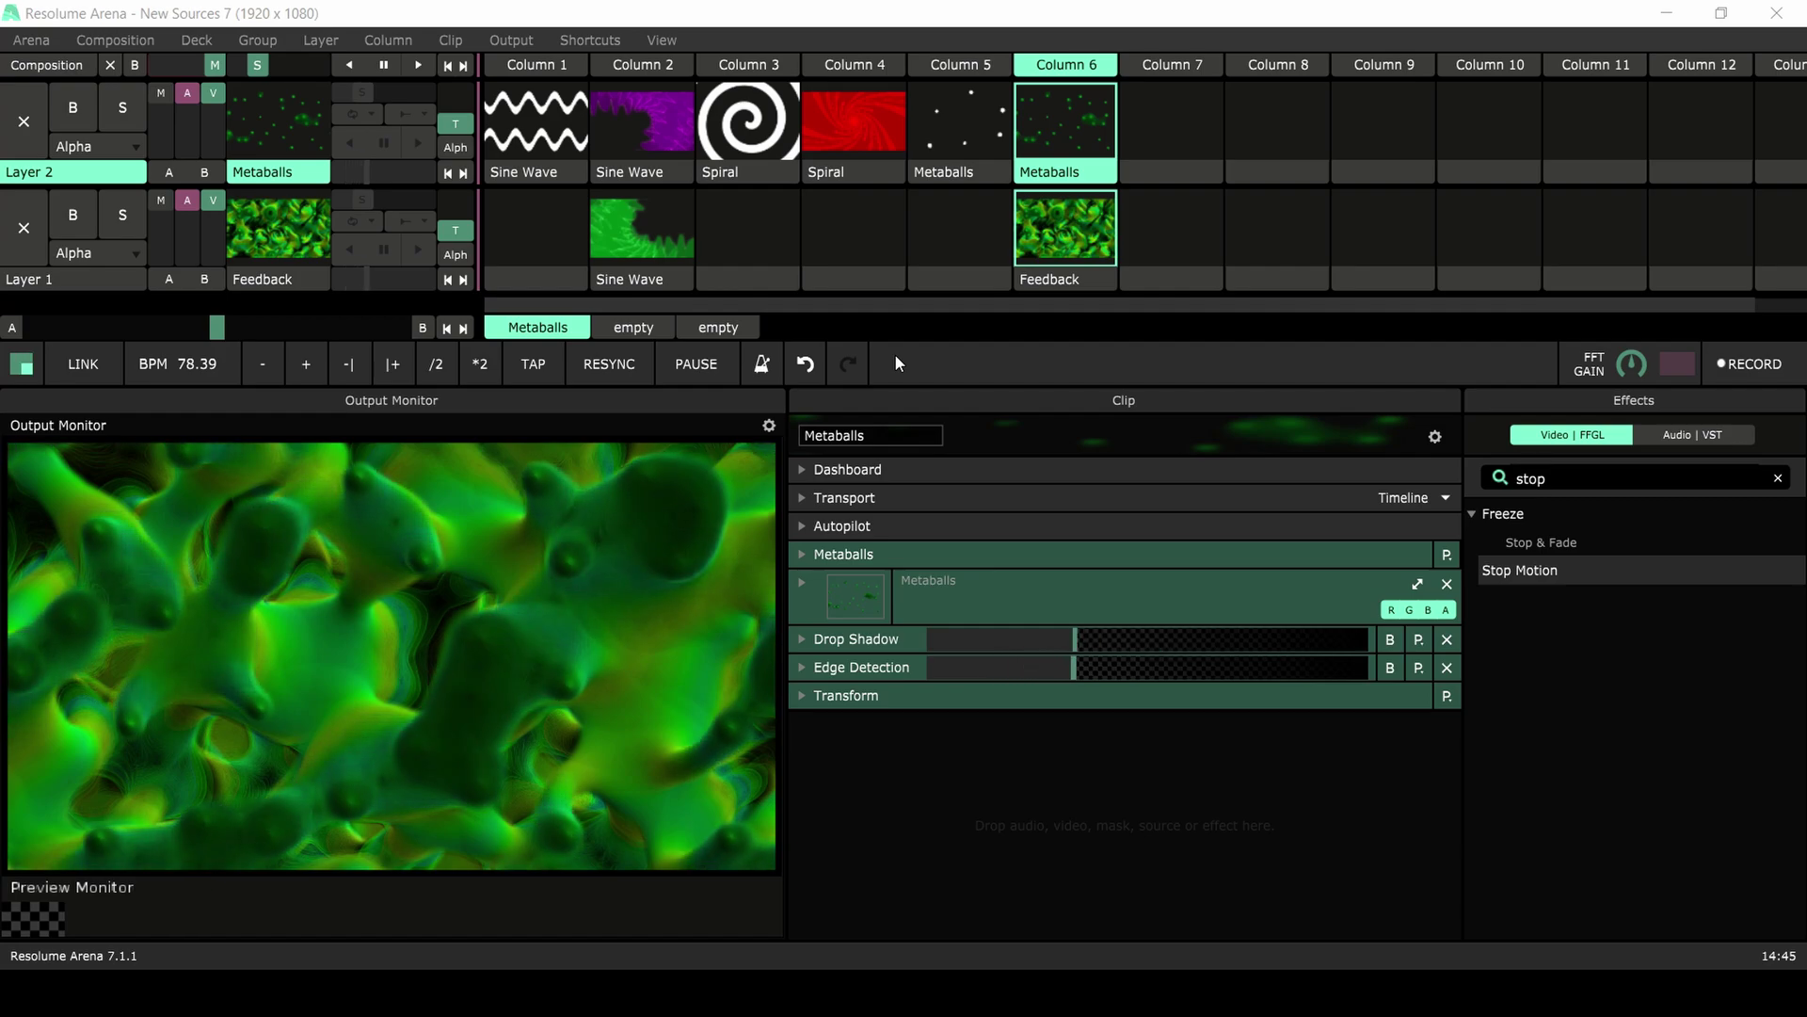
- Preview Sine Wave, then Spiral, ending on the plain white Metaballs column
left_click(535, 65)
left_click(753, 66)
left_click(983, 66)
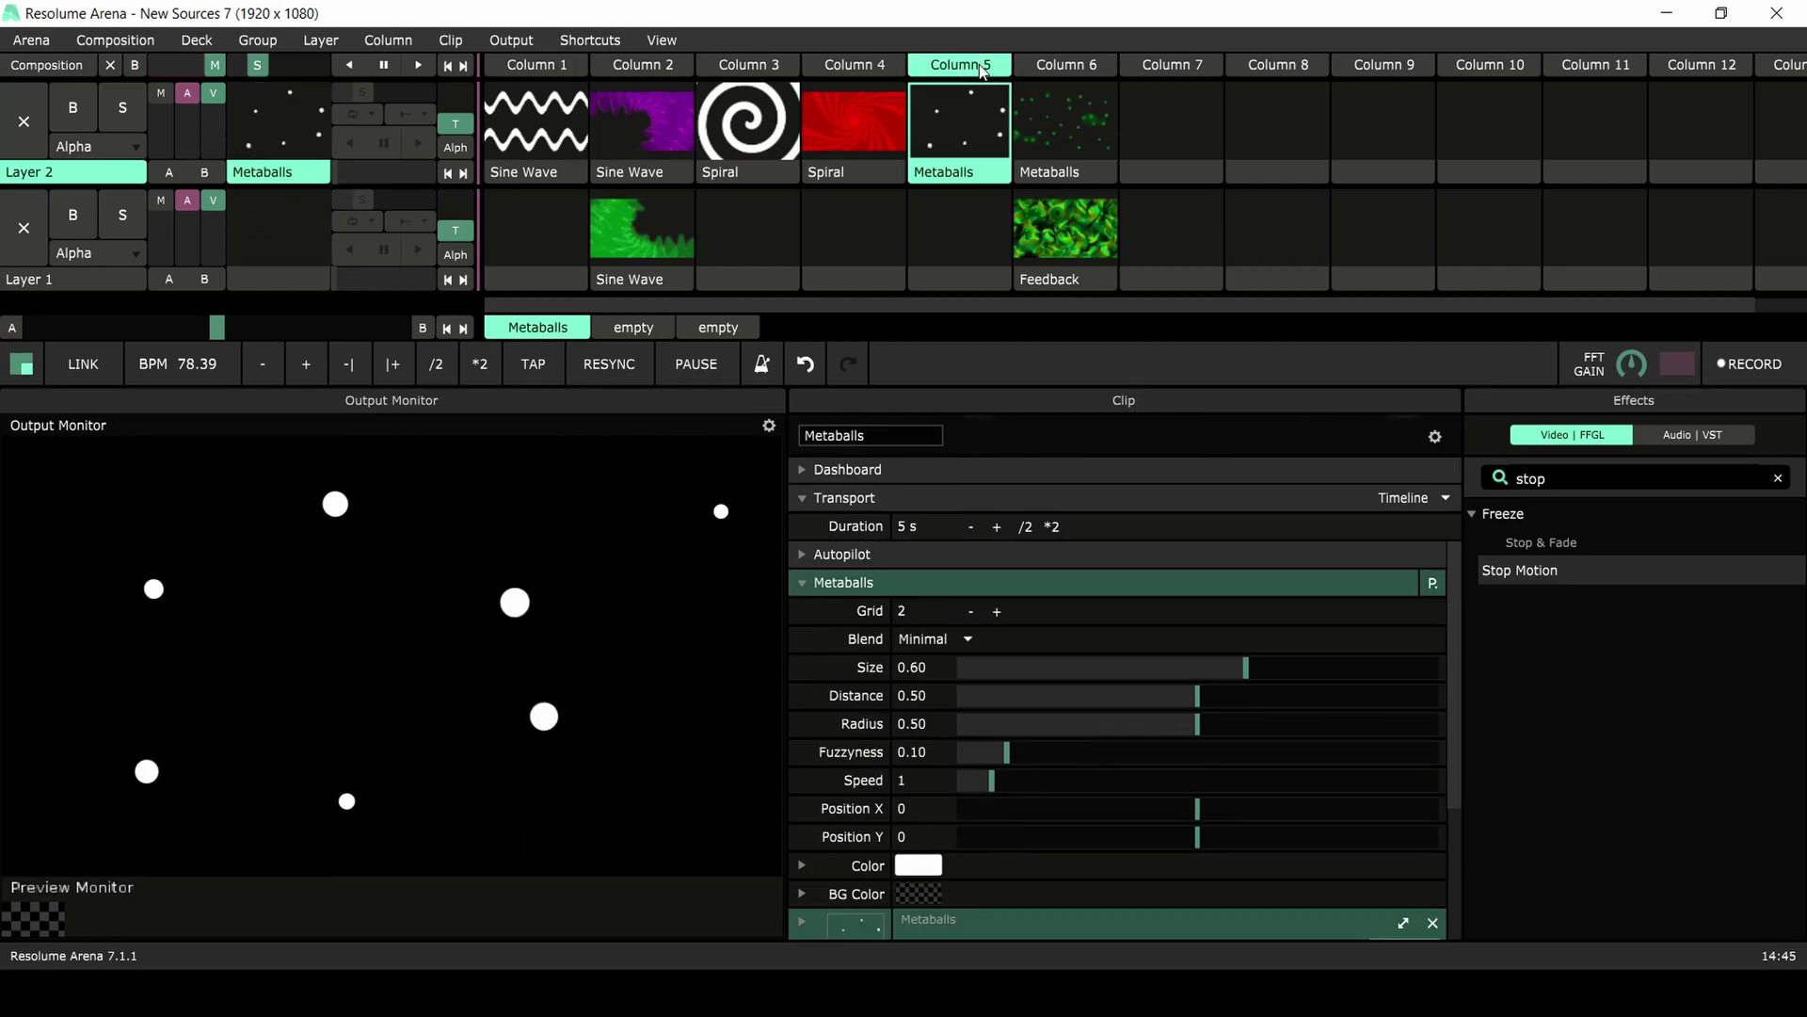
- Play the plain Sine Wave column and set Waves to 4
left_click(548, 66)
scroll(1000, 593, "up", 3)
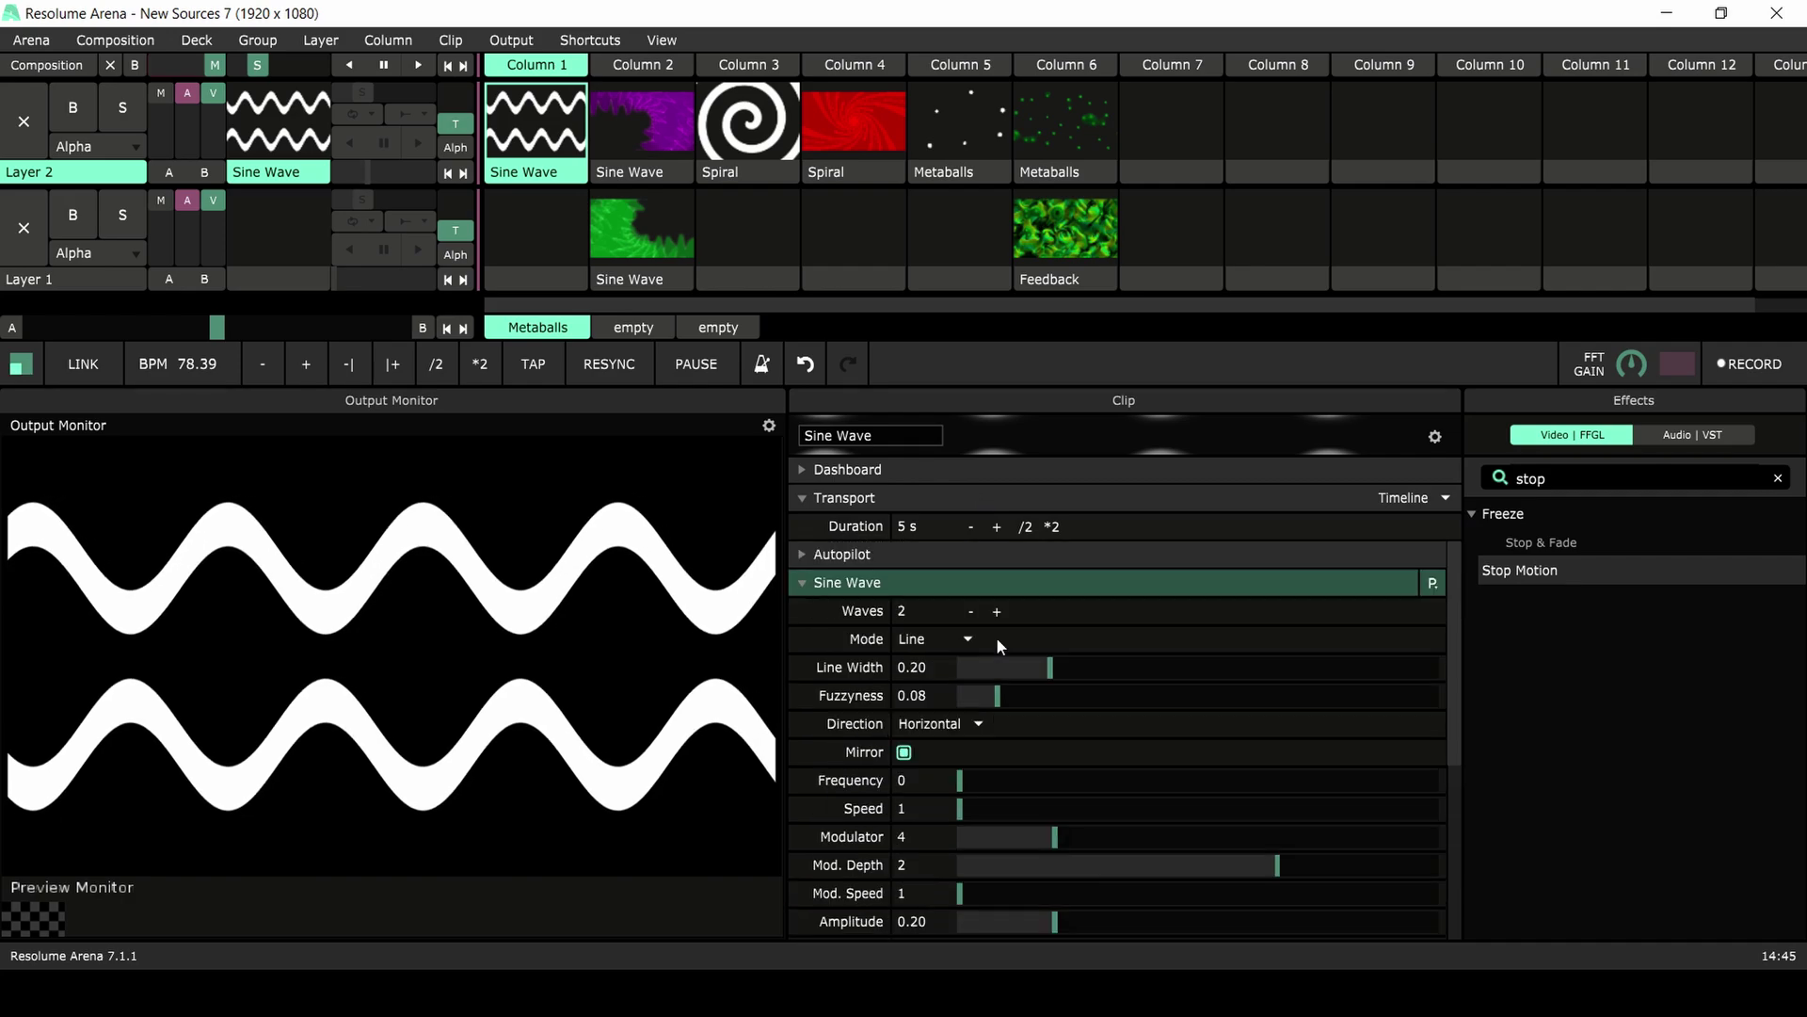
left_click(996, 612)
left_click(996, 612)
left_click(995, 611)
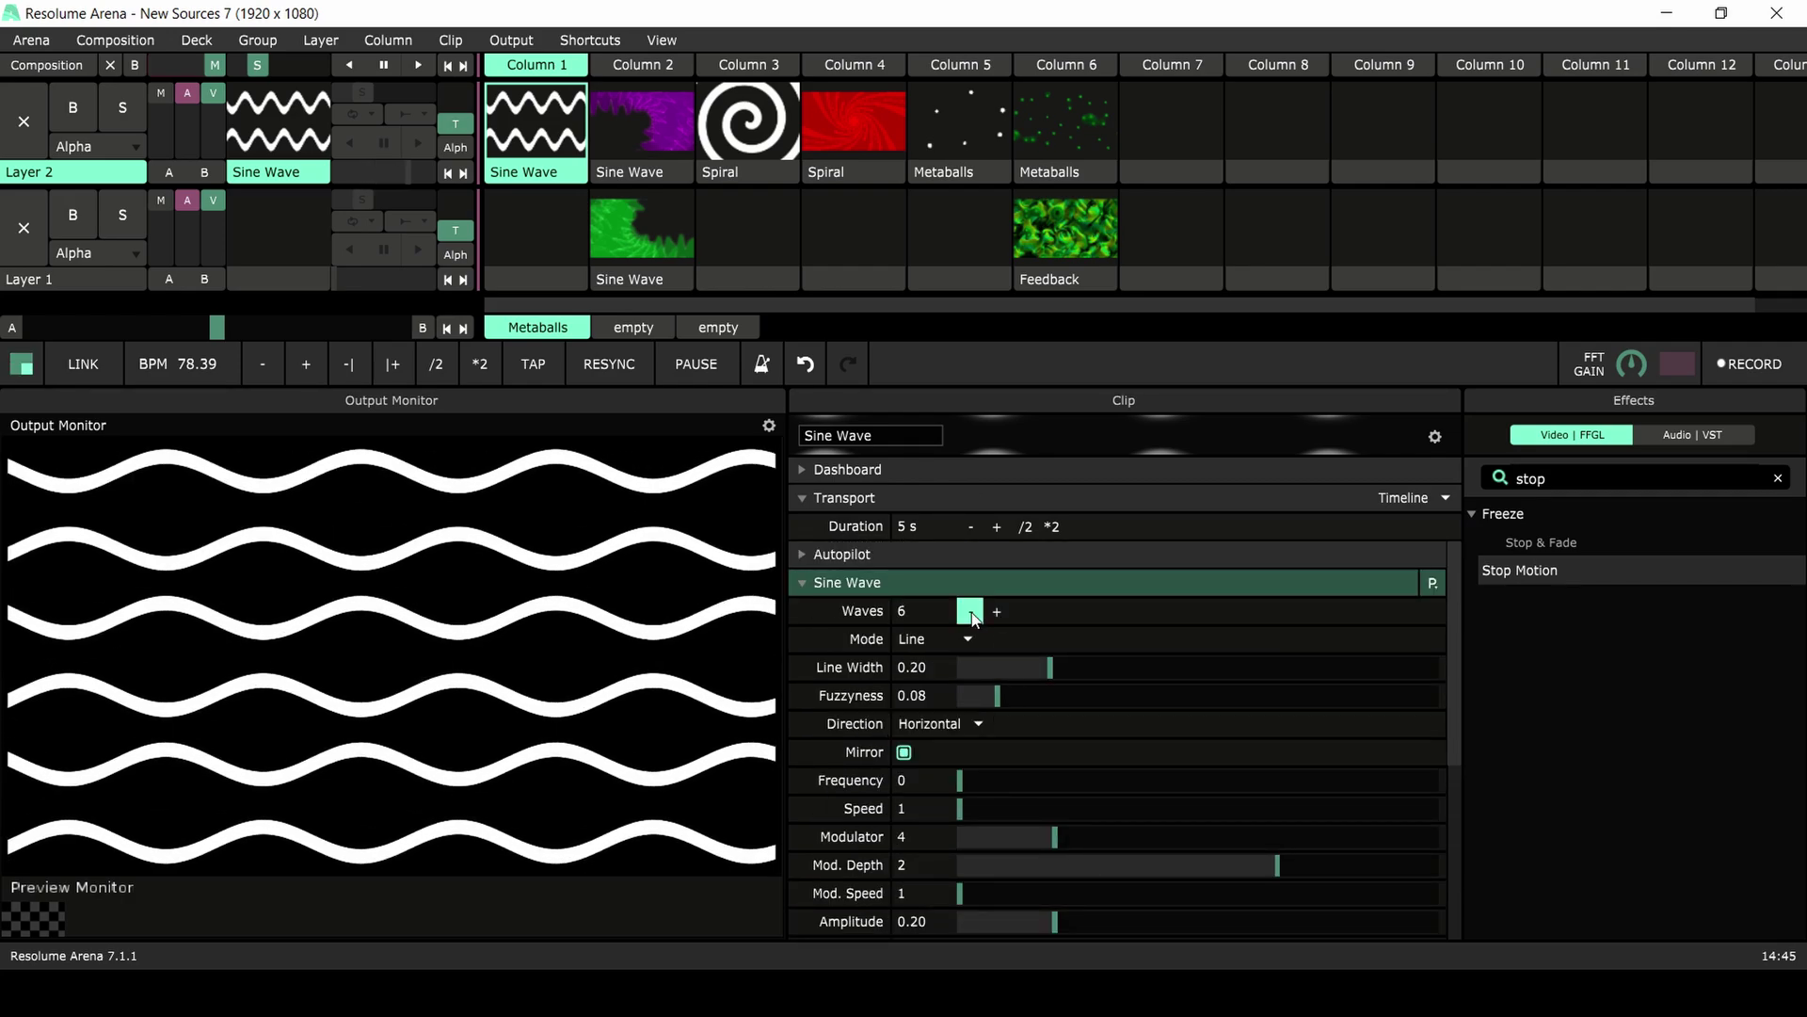
left_click(971, 612)
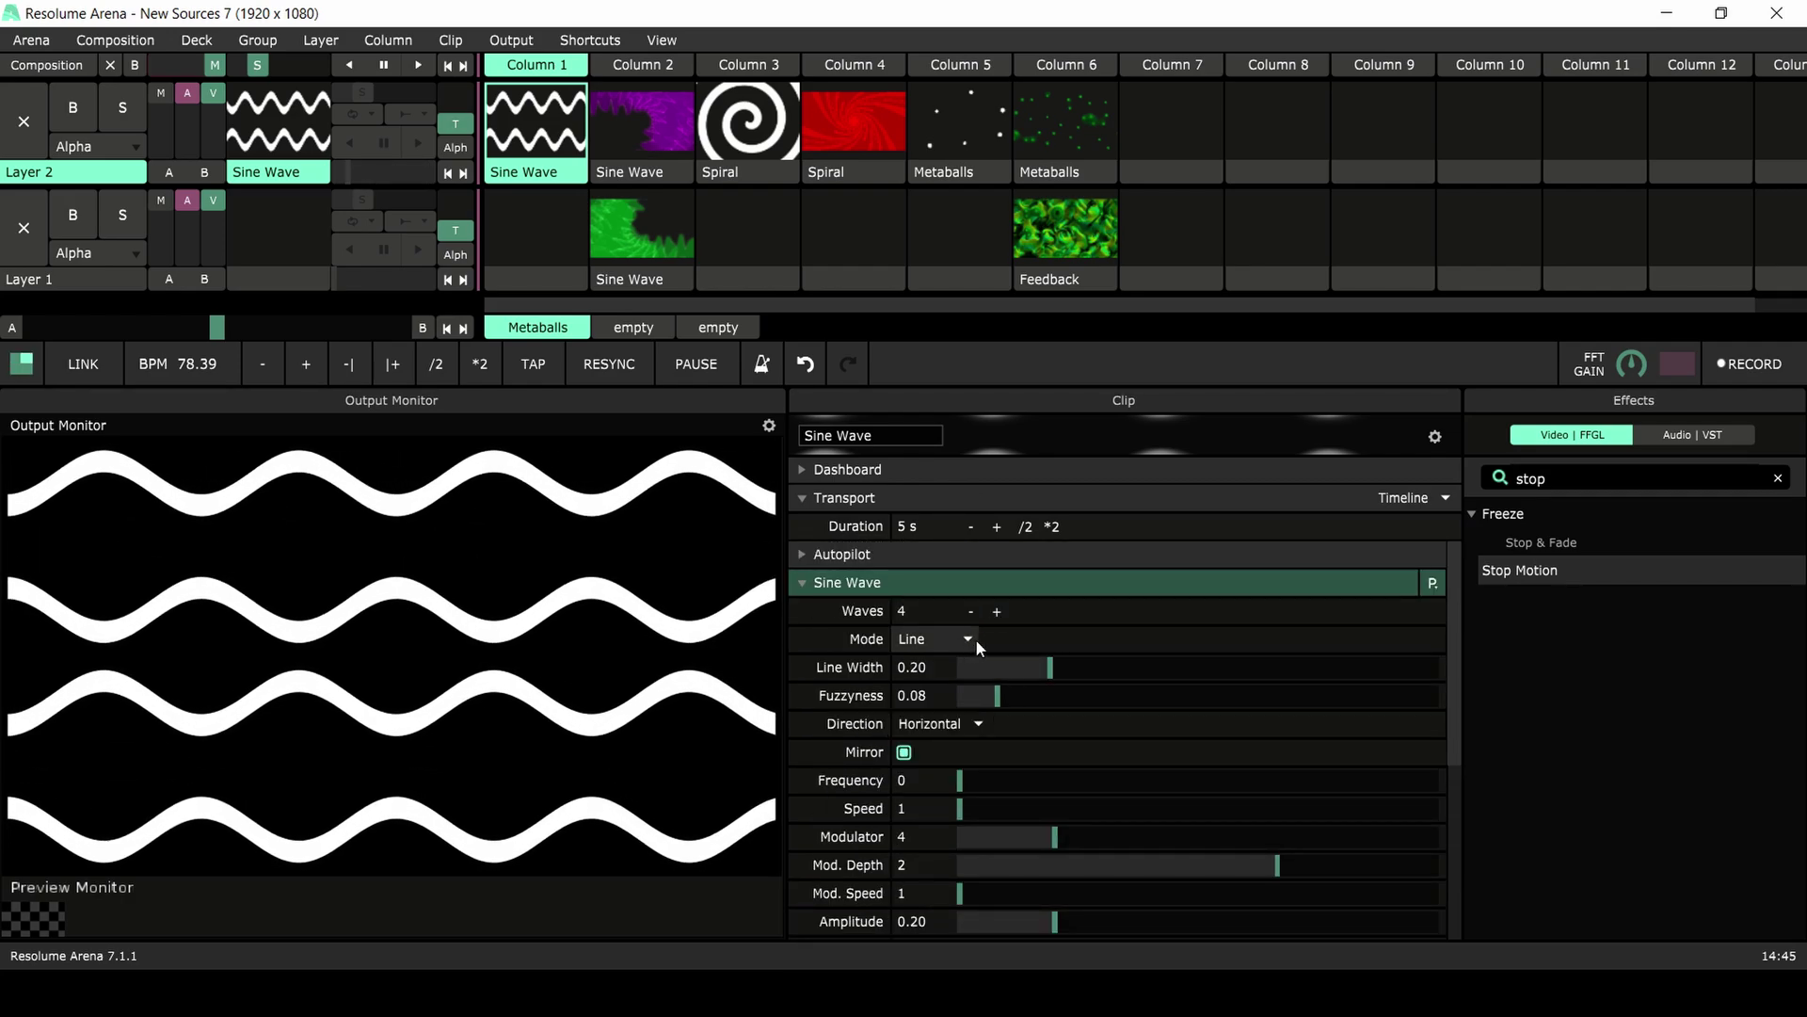
- Try the Fill wave mode, then switch back to Line
left_click(973, 639)
left_click(952, 685)
left_click(964, 640)
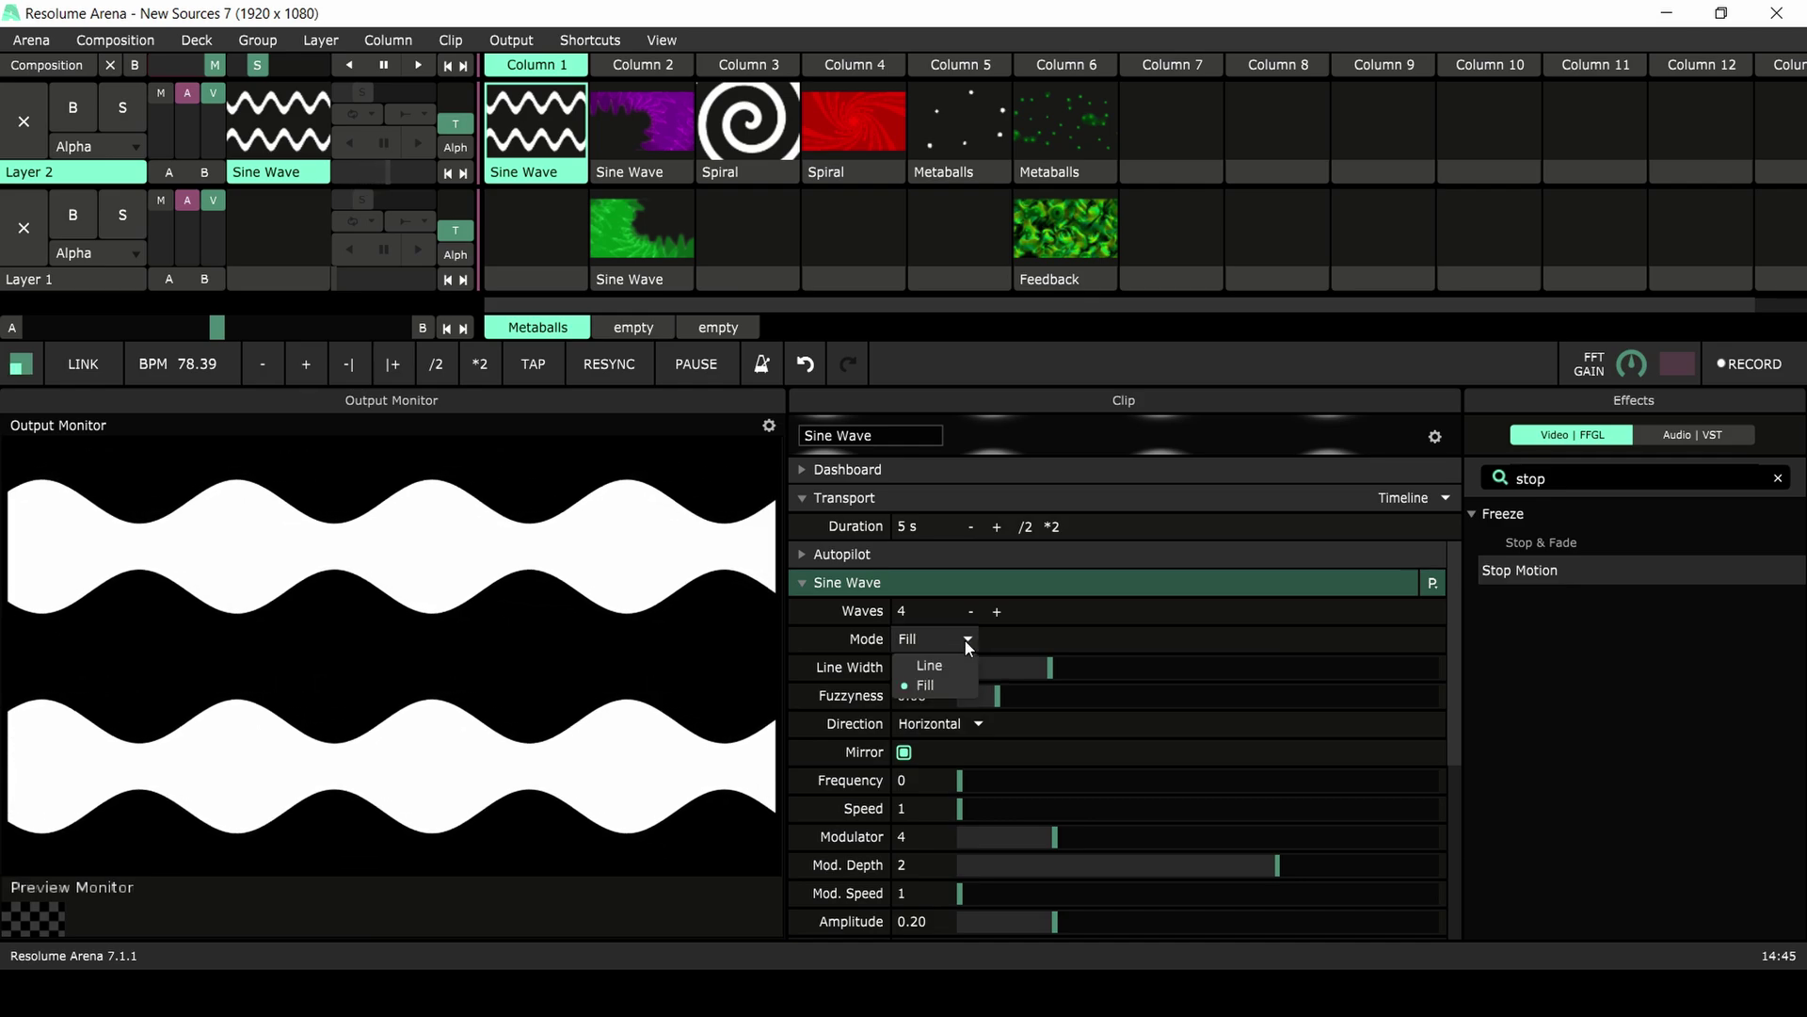
left_click(951, 664)
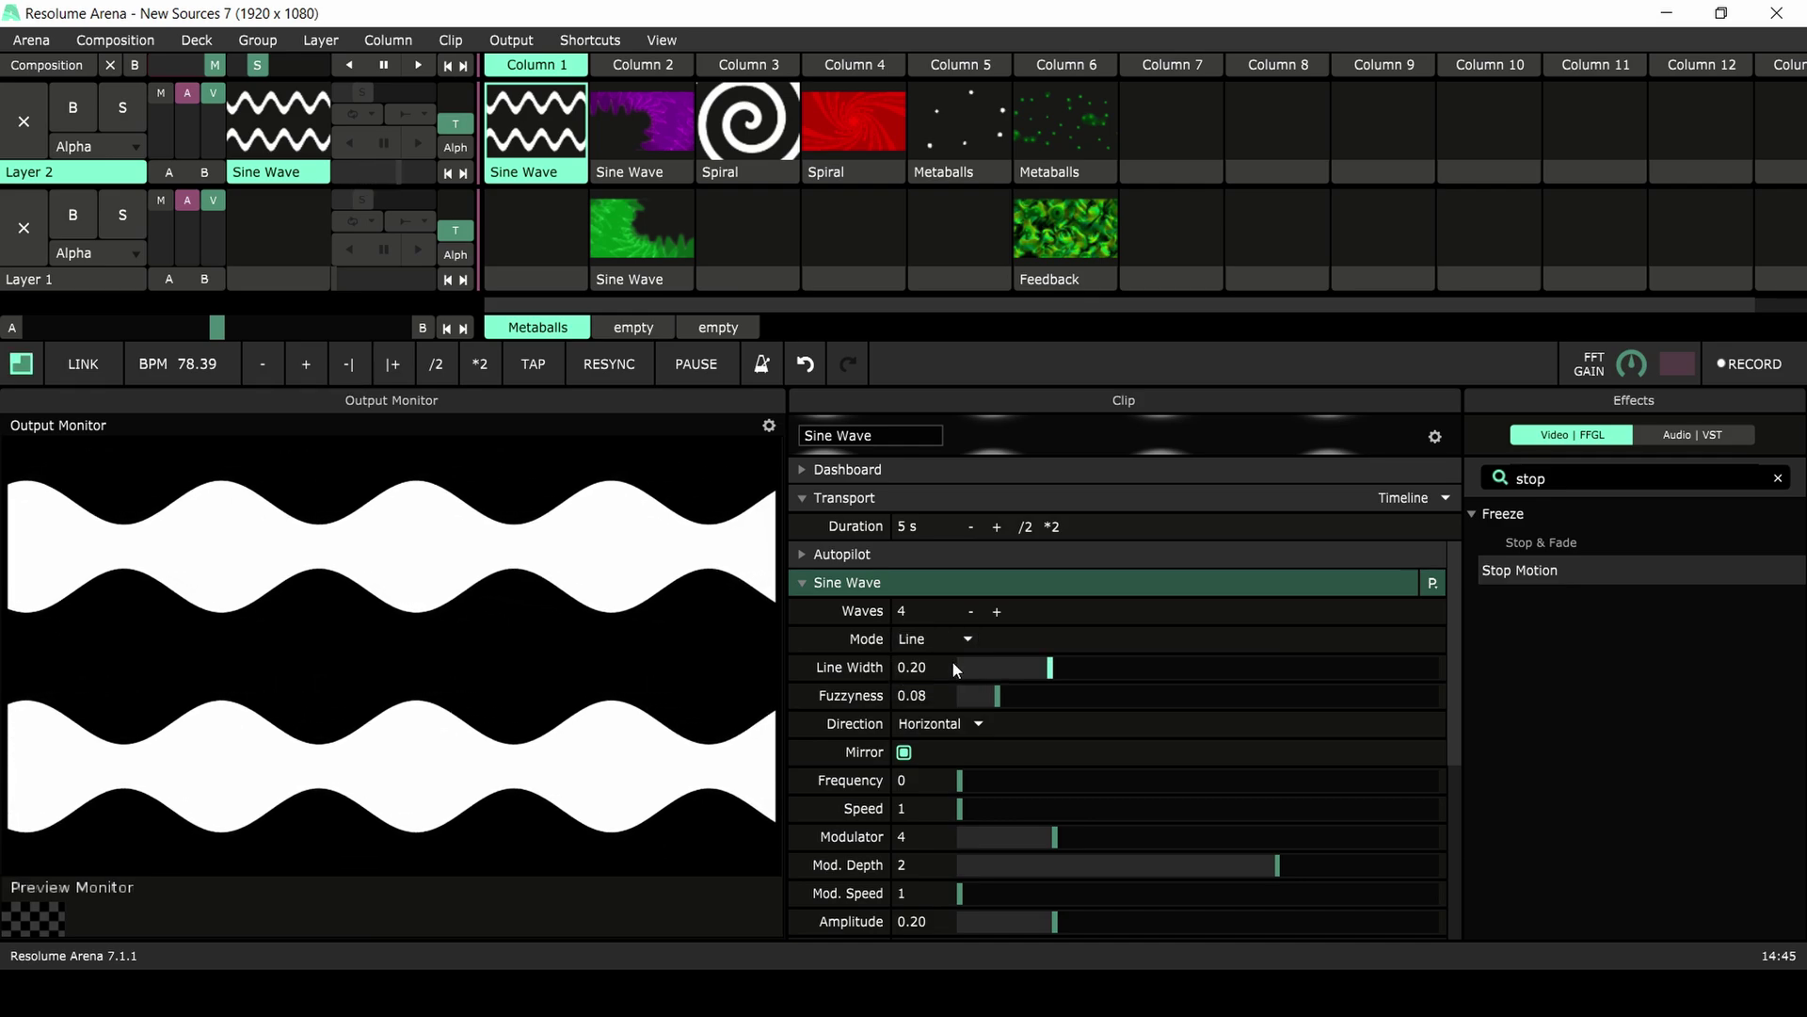
- Try Vertical direction, return to Horizontal, set Fuzzyness 0.08 and turn Mirror on
left_click(985, 721)
left_click(940, 768)
left_click(956, 725)
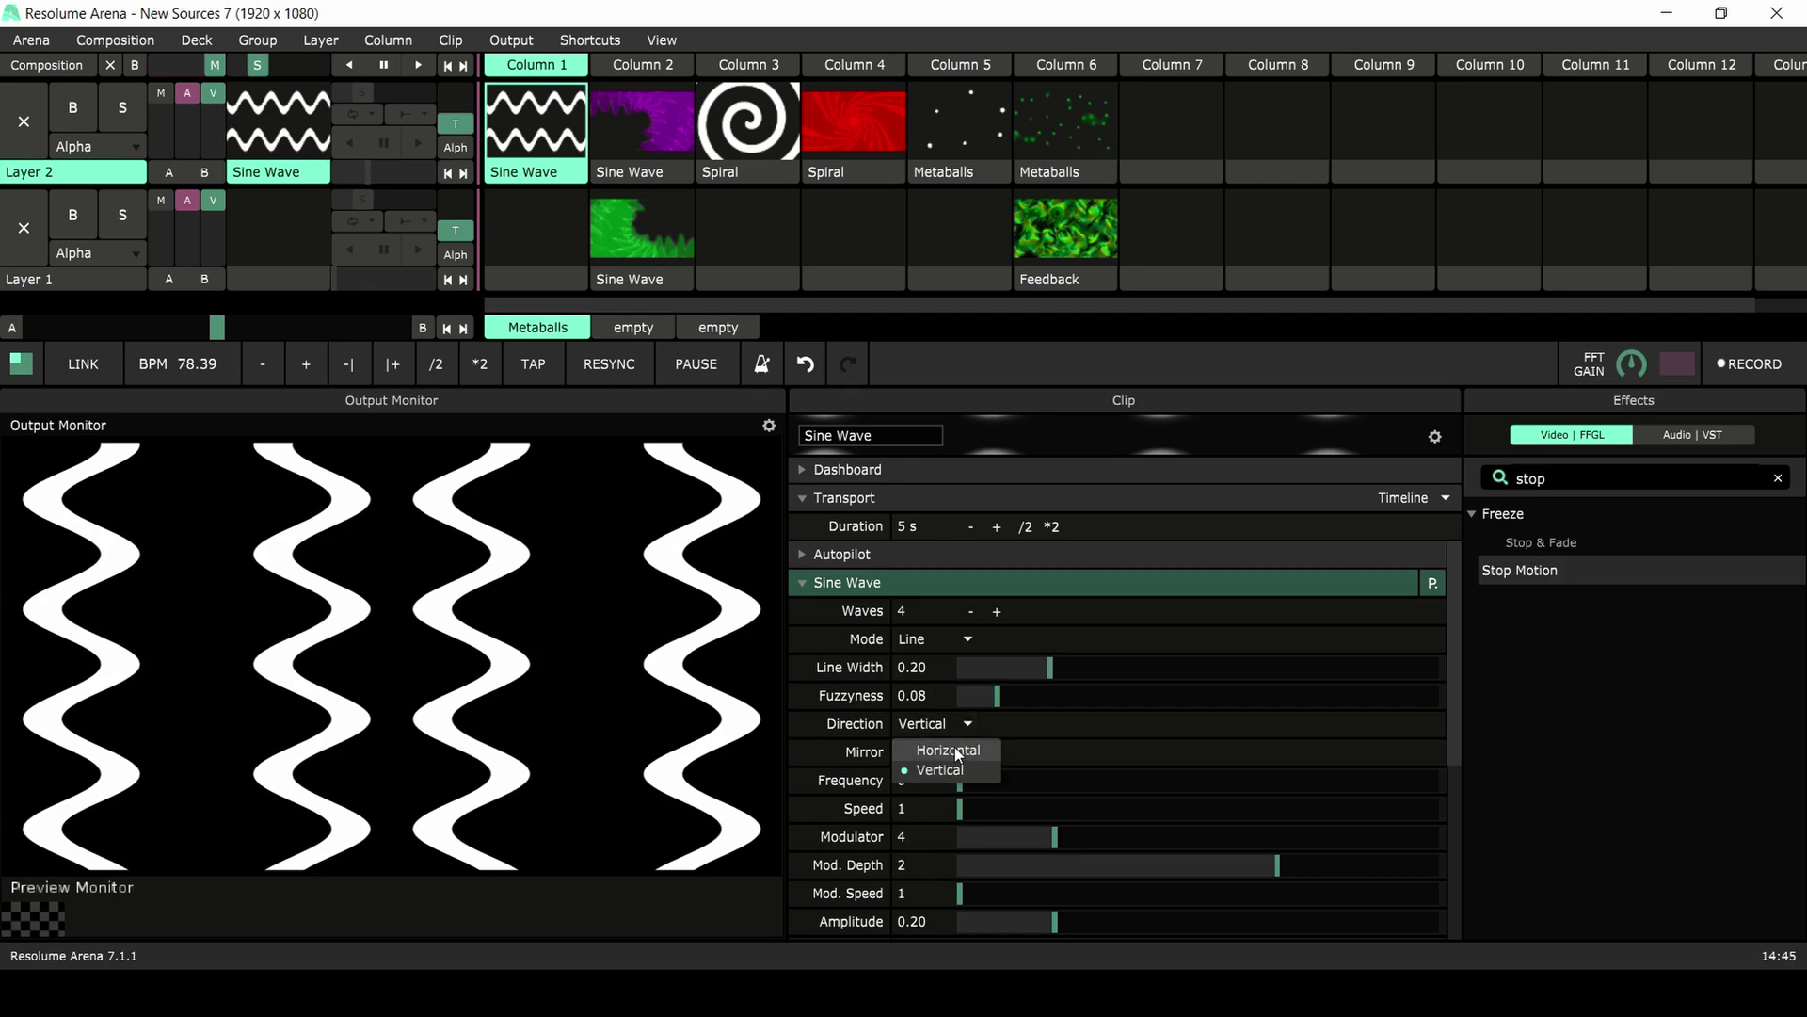
left_click(951, 751)
mouse_move(996, 696)
left_mouse_down()
mouse_move(1448, 710)
mouse_move(1007, 704)
left_mouse_up()
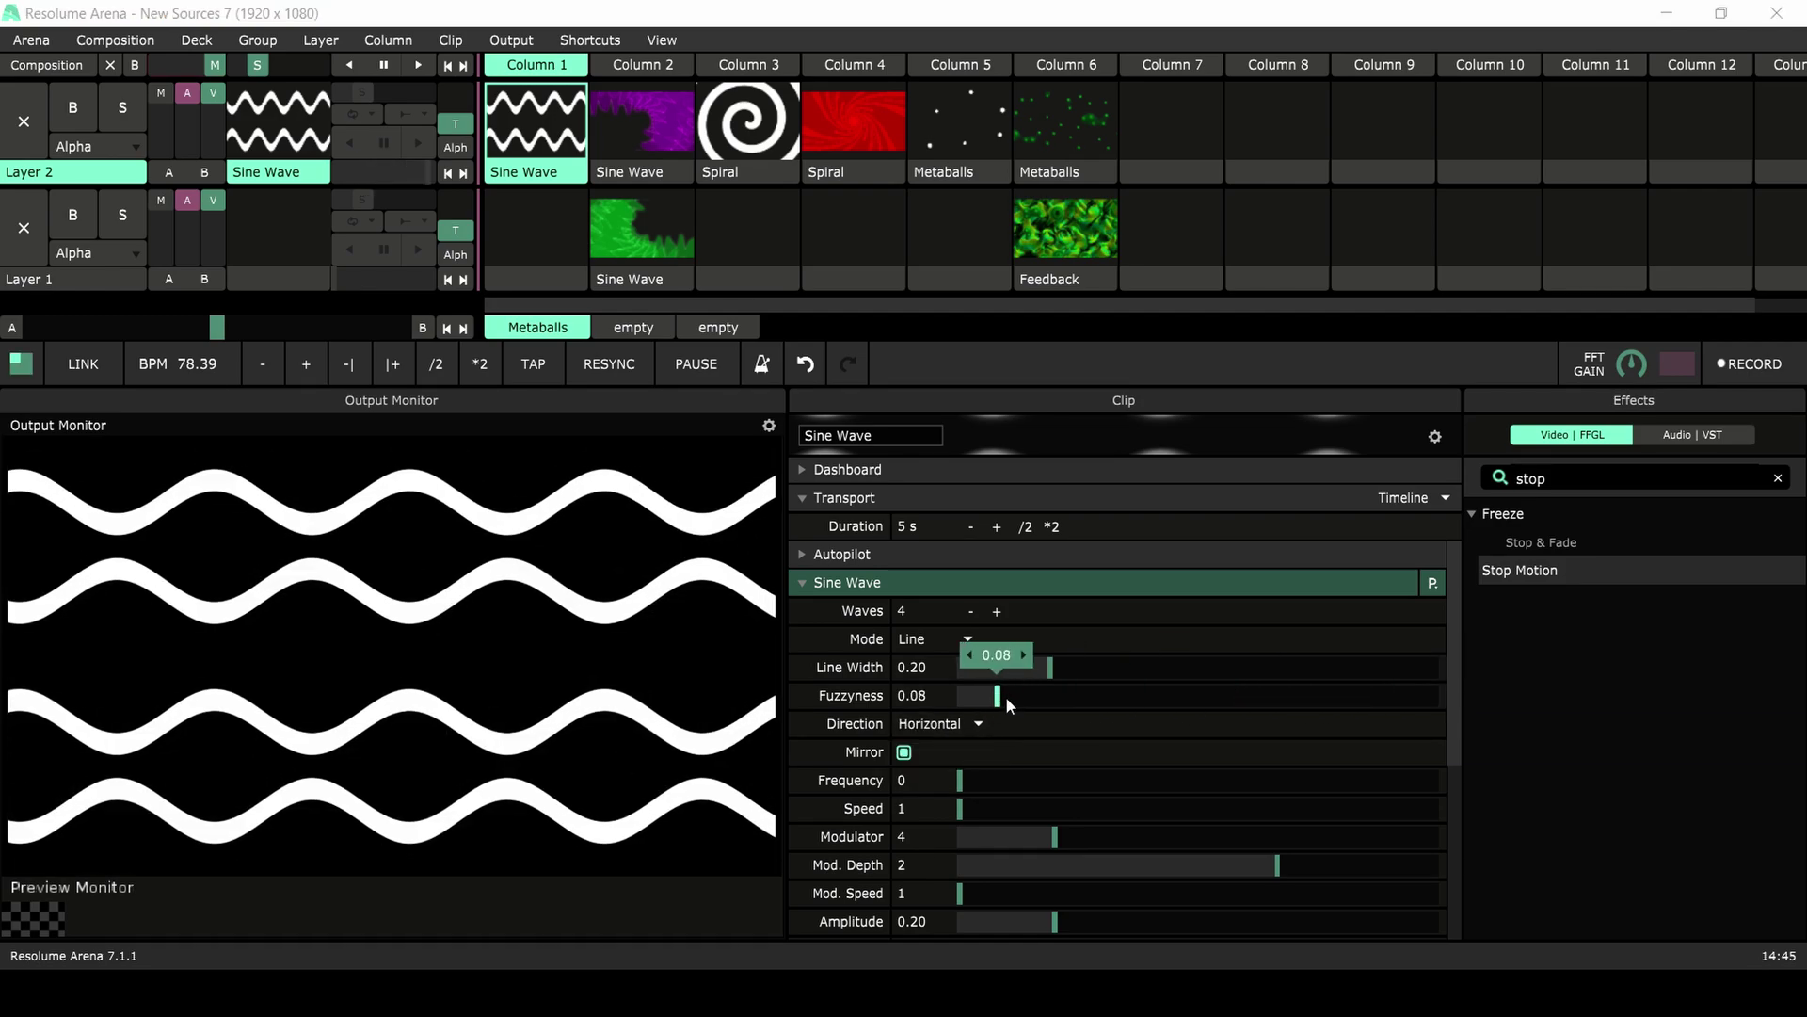
left_click(904, 753)
- Set Frequency 5.10, Speed 10.01, Modulator 1.62, Mod. Depth 1.13, Mod. Speed 13.84, Amplitude 0.37, Position 0.68
scroll(1052, 791, "down", 2)
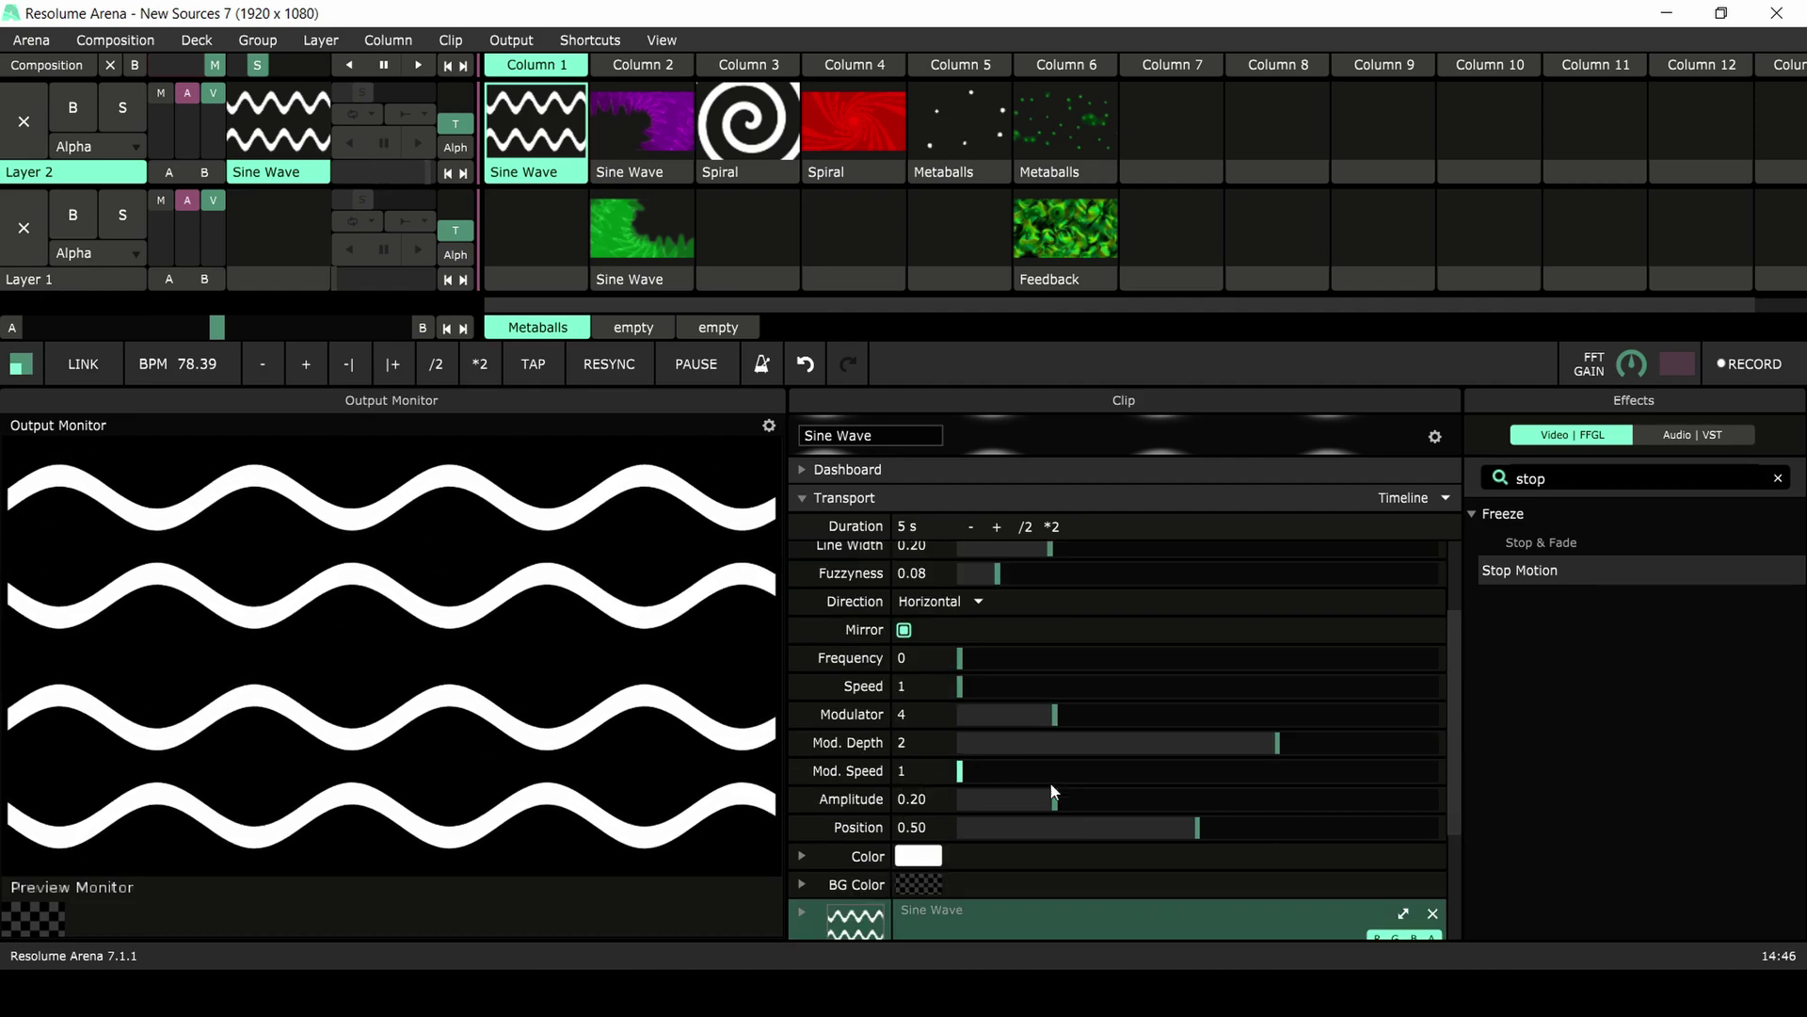
left_click_drag(984, 661, 1183, 689)
left_click_drag(1055, 714, 997, 715)
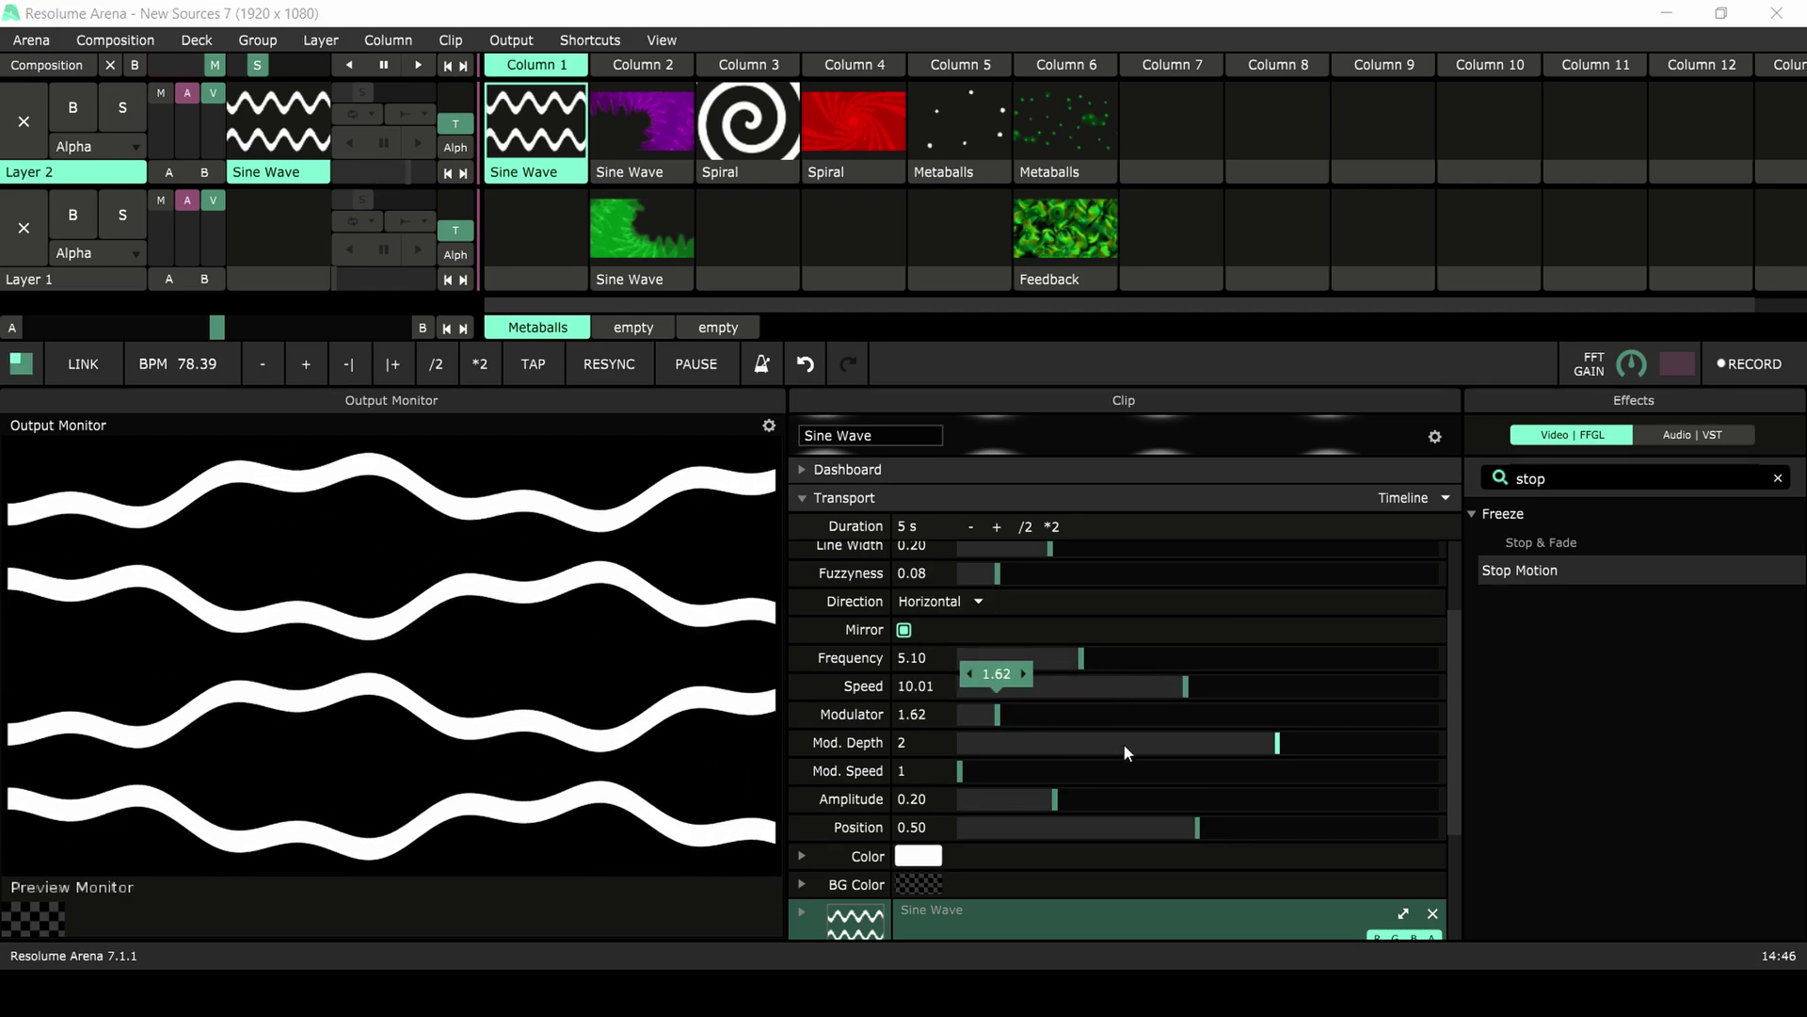
mouse_move(1127, 750)
left_mouse_down()
mouse_move(1153, 744)
mouse_move(1138, 743)
left_mouse_up()
left_click_drag(1012, 770, 1280, 770)
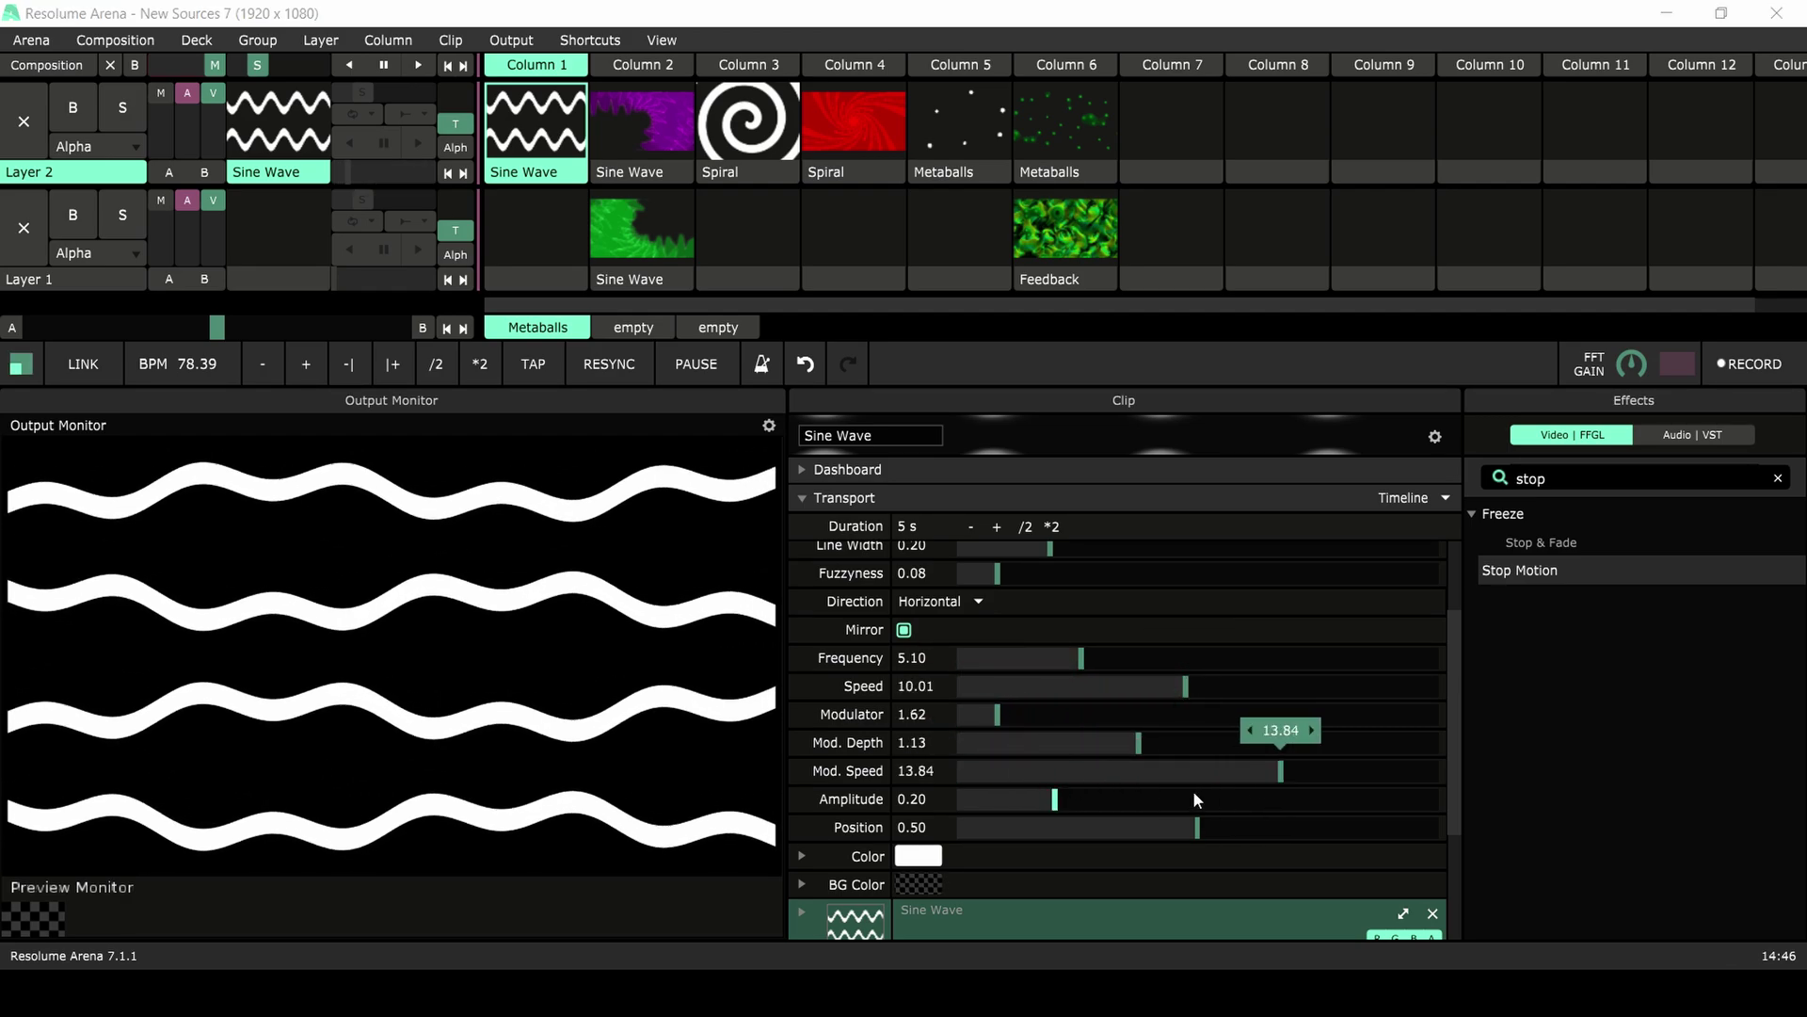
left_click_drag(1054, 798, 1276, 838)
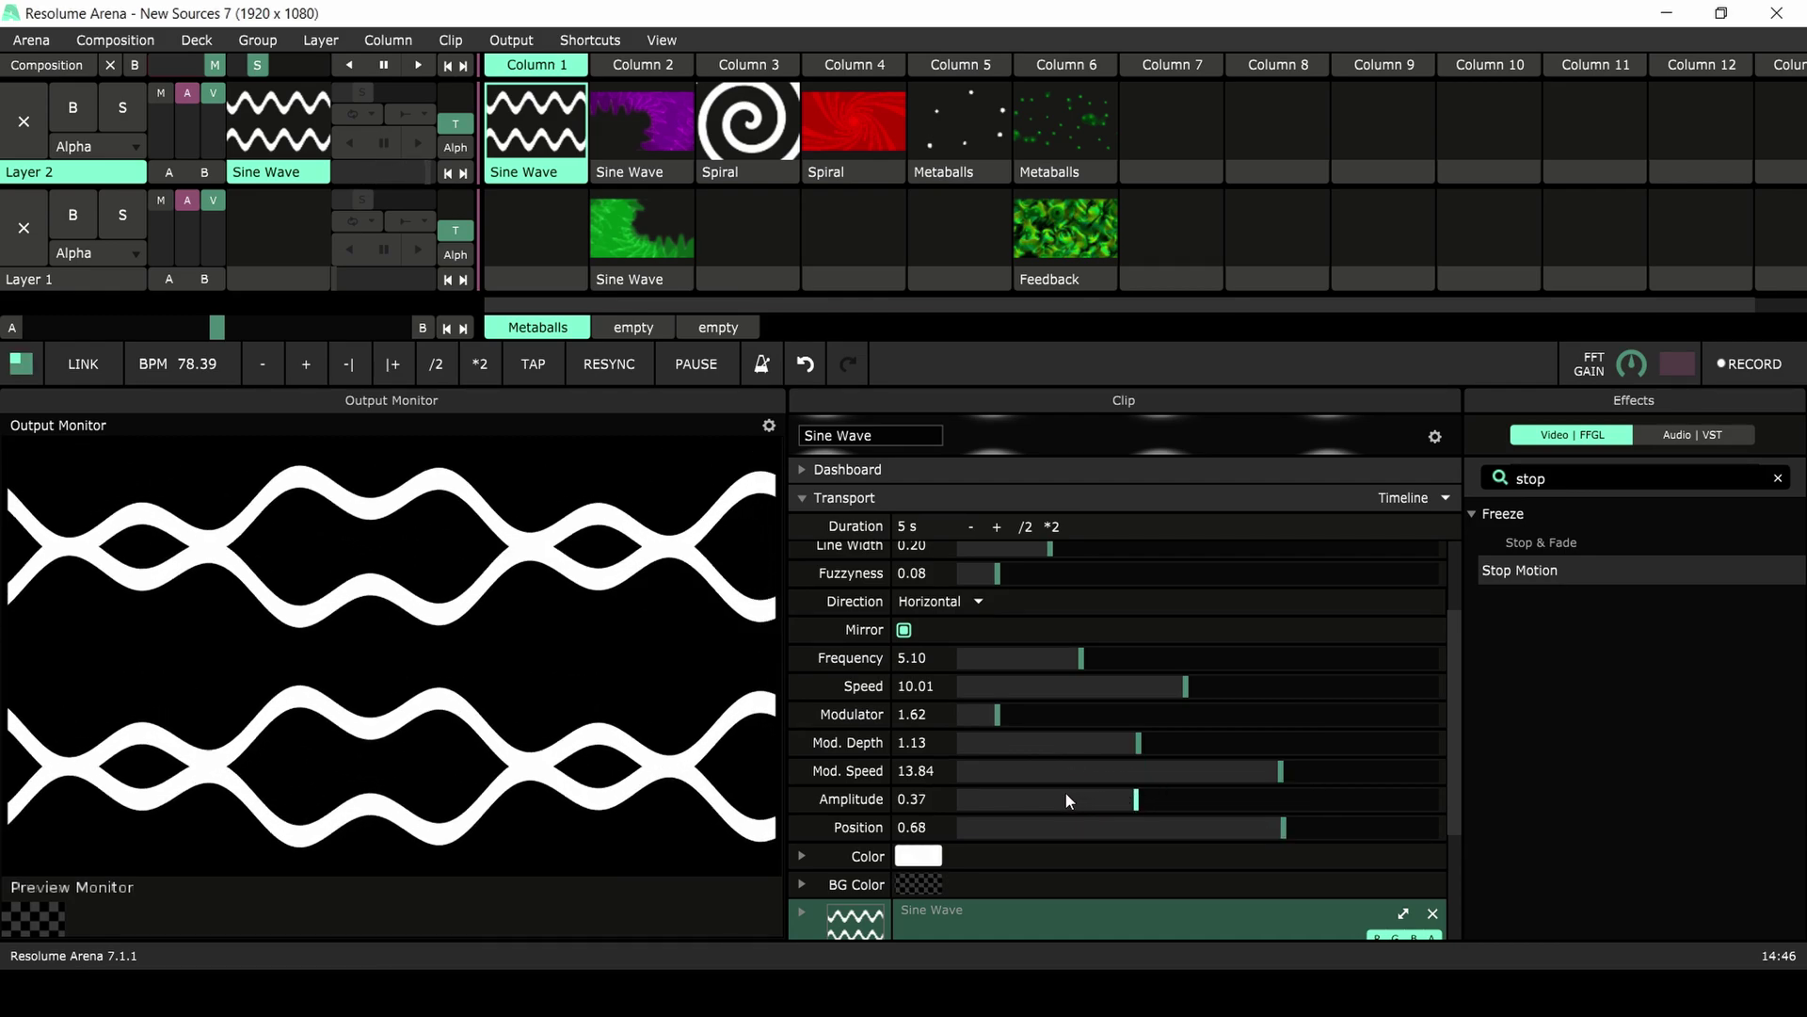
- Play Column 2 and compare Stingy Sphere and Radial Cloner bypassed, then re-enabled
left_click(668, 68)
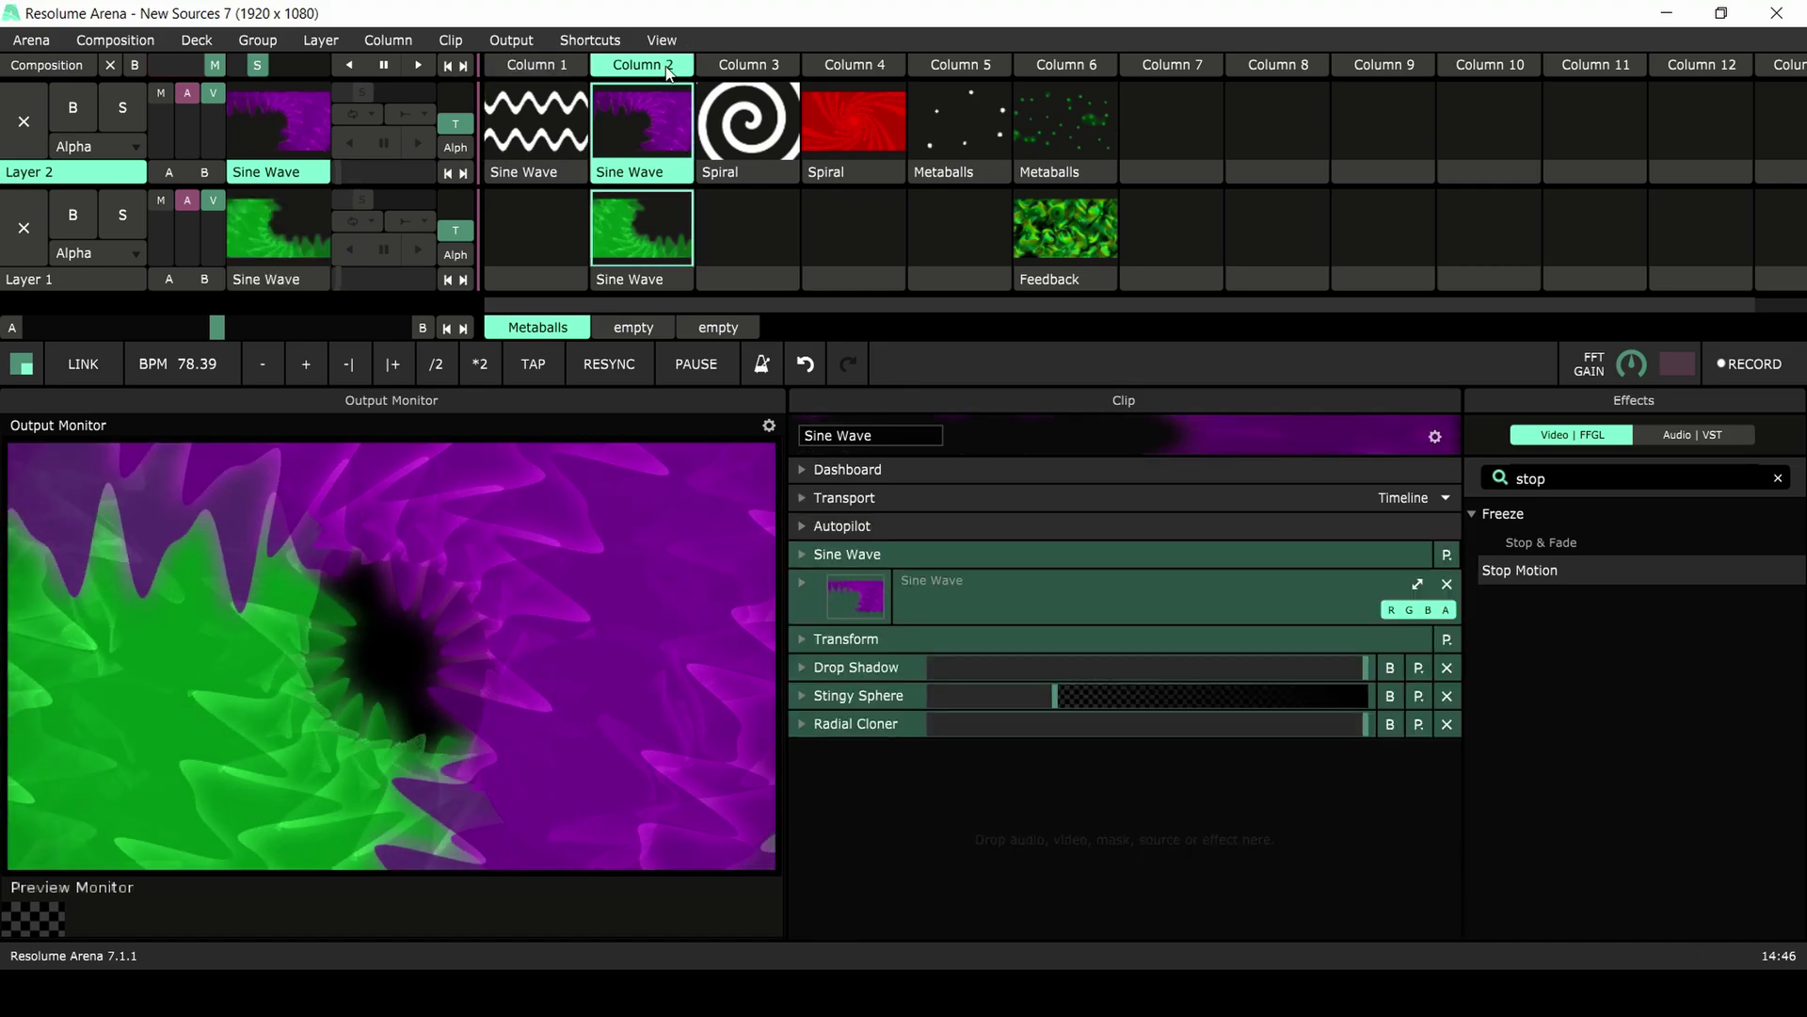
left_click(1390, 696)
left_click(1390, 724)
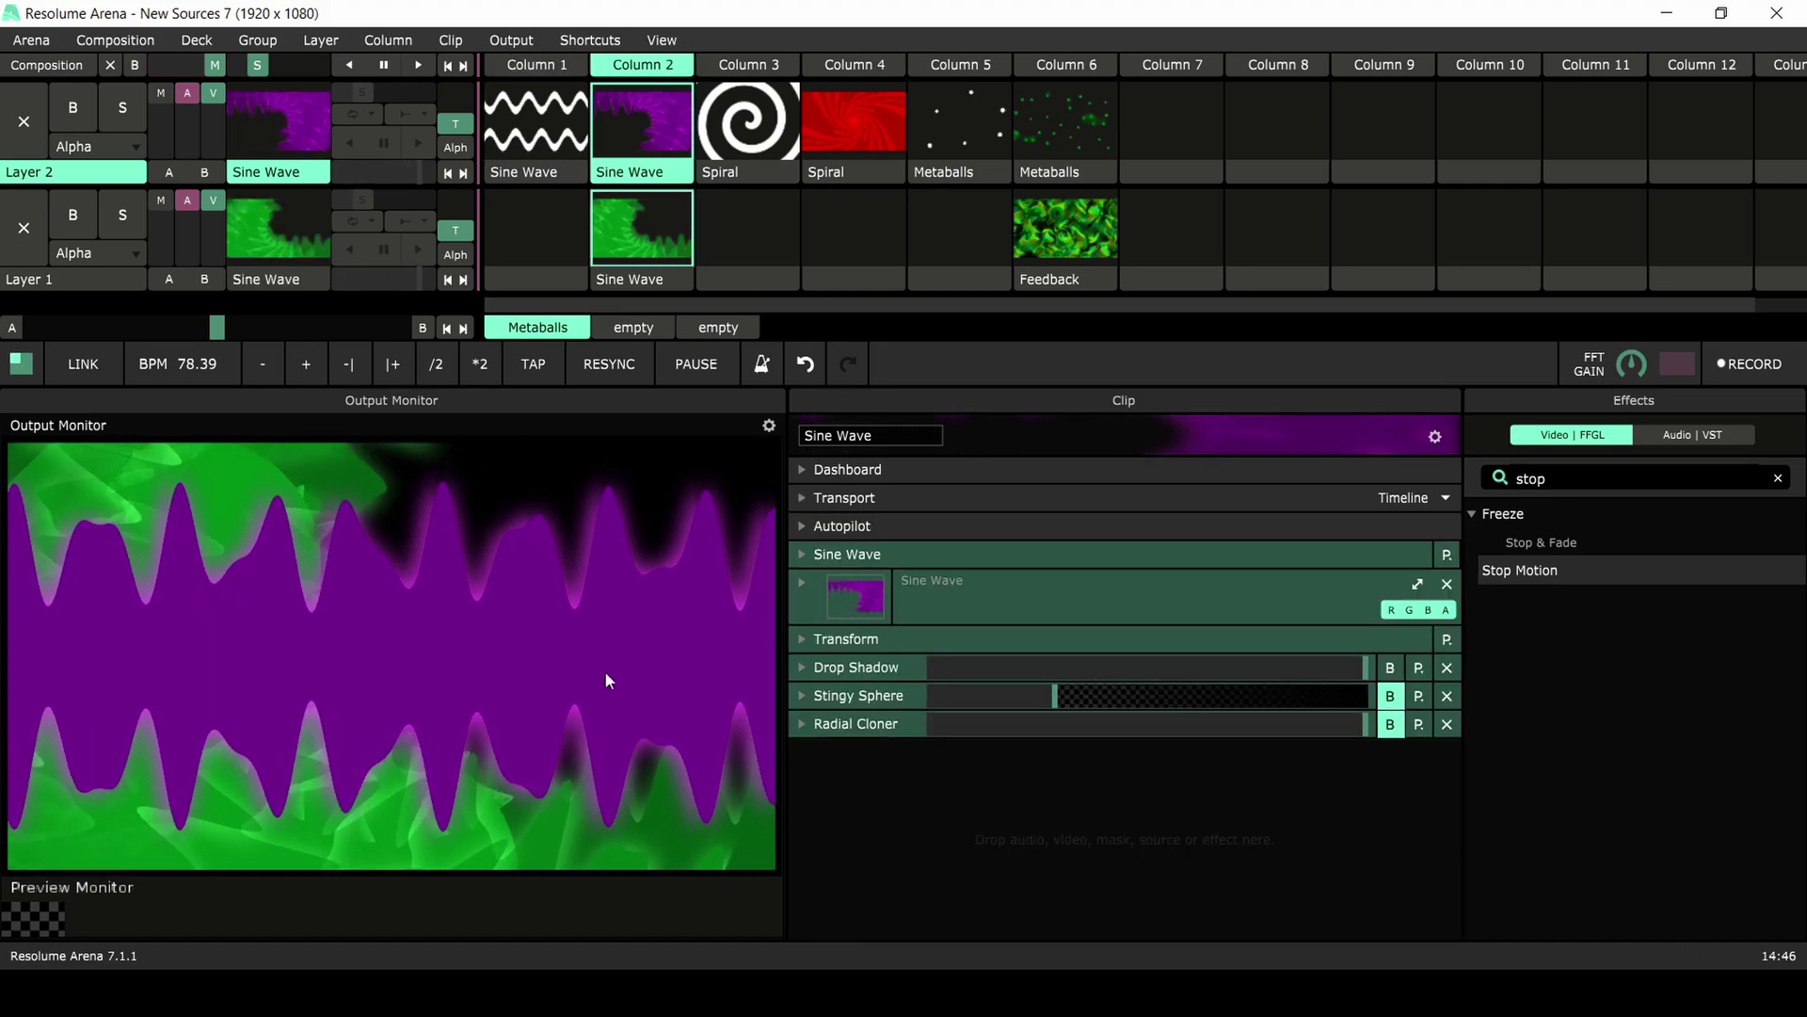
left_click(1391, 697)
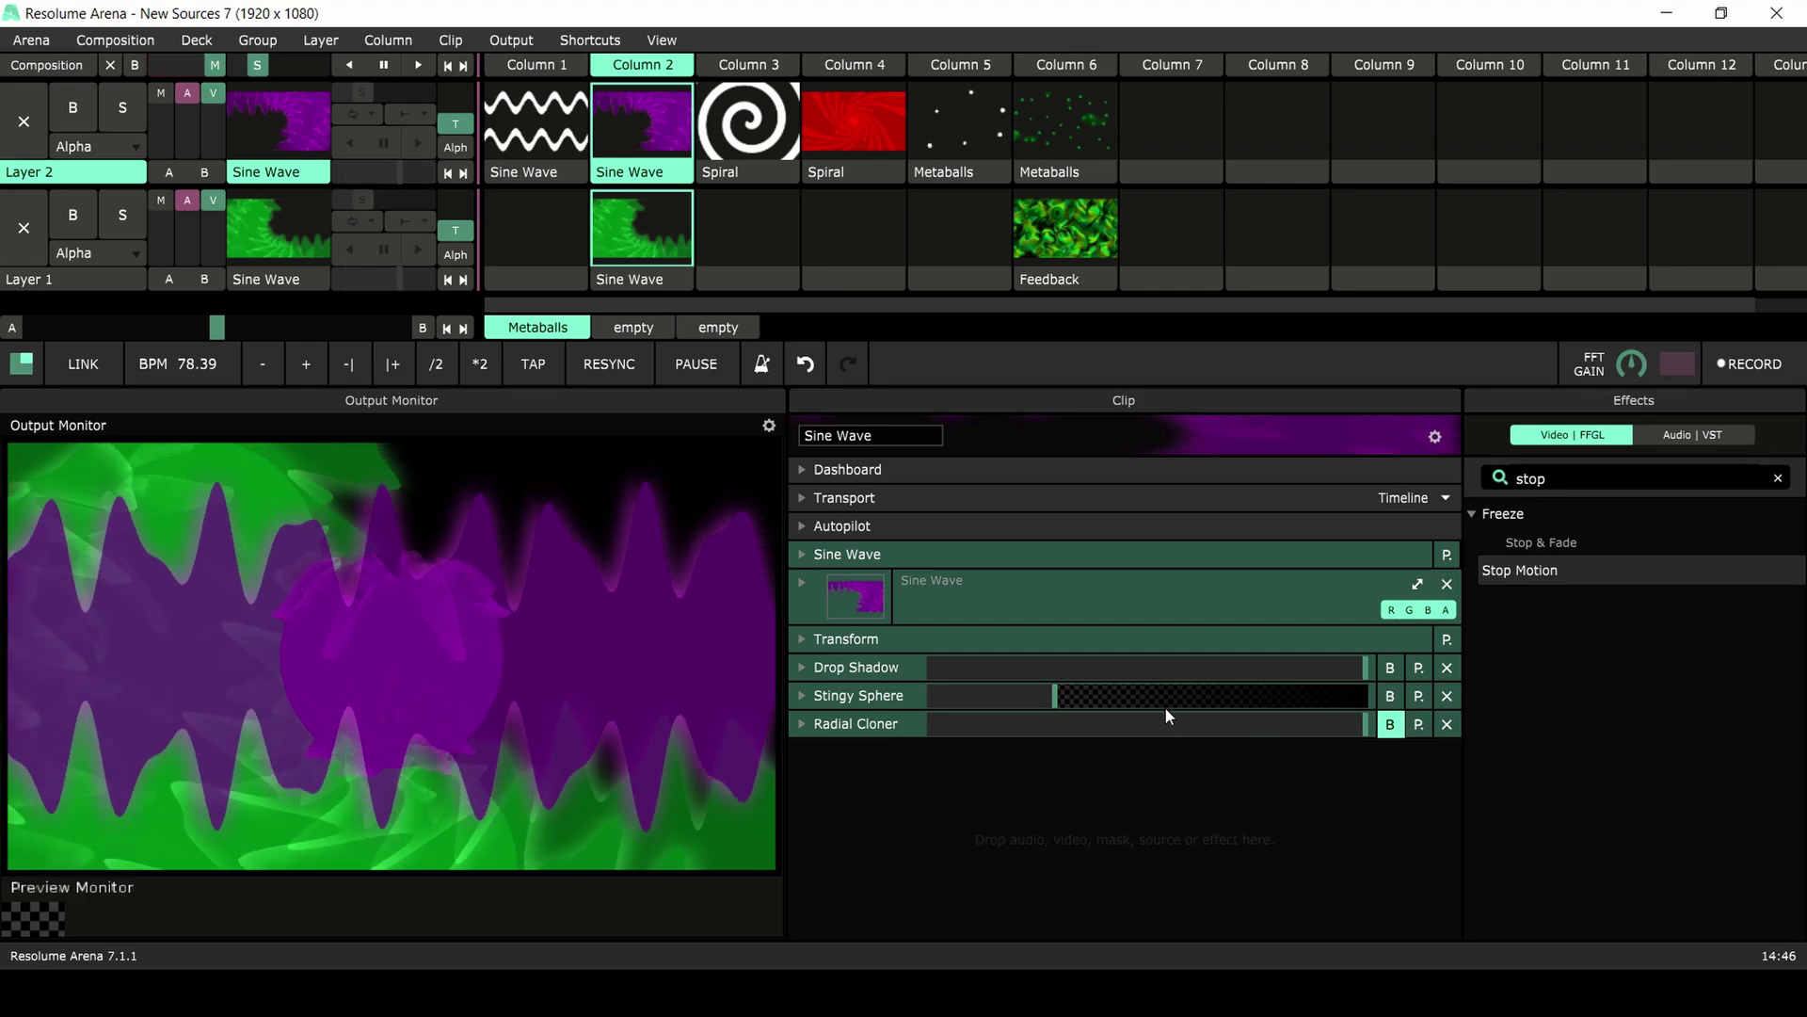
mouse_move(1056, 697)
left_mouse_down()
mouse_move(1365, 696)
mouse_move(1036, 695)
left_mouse_up()
left_click(1391, 724)
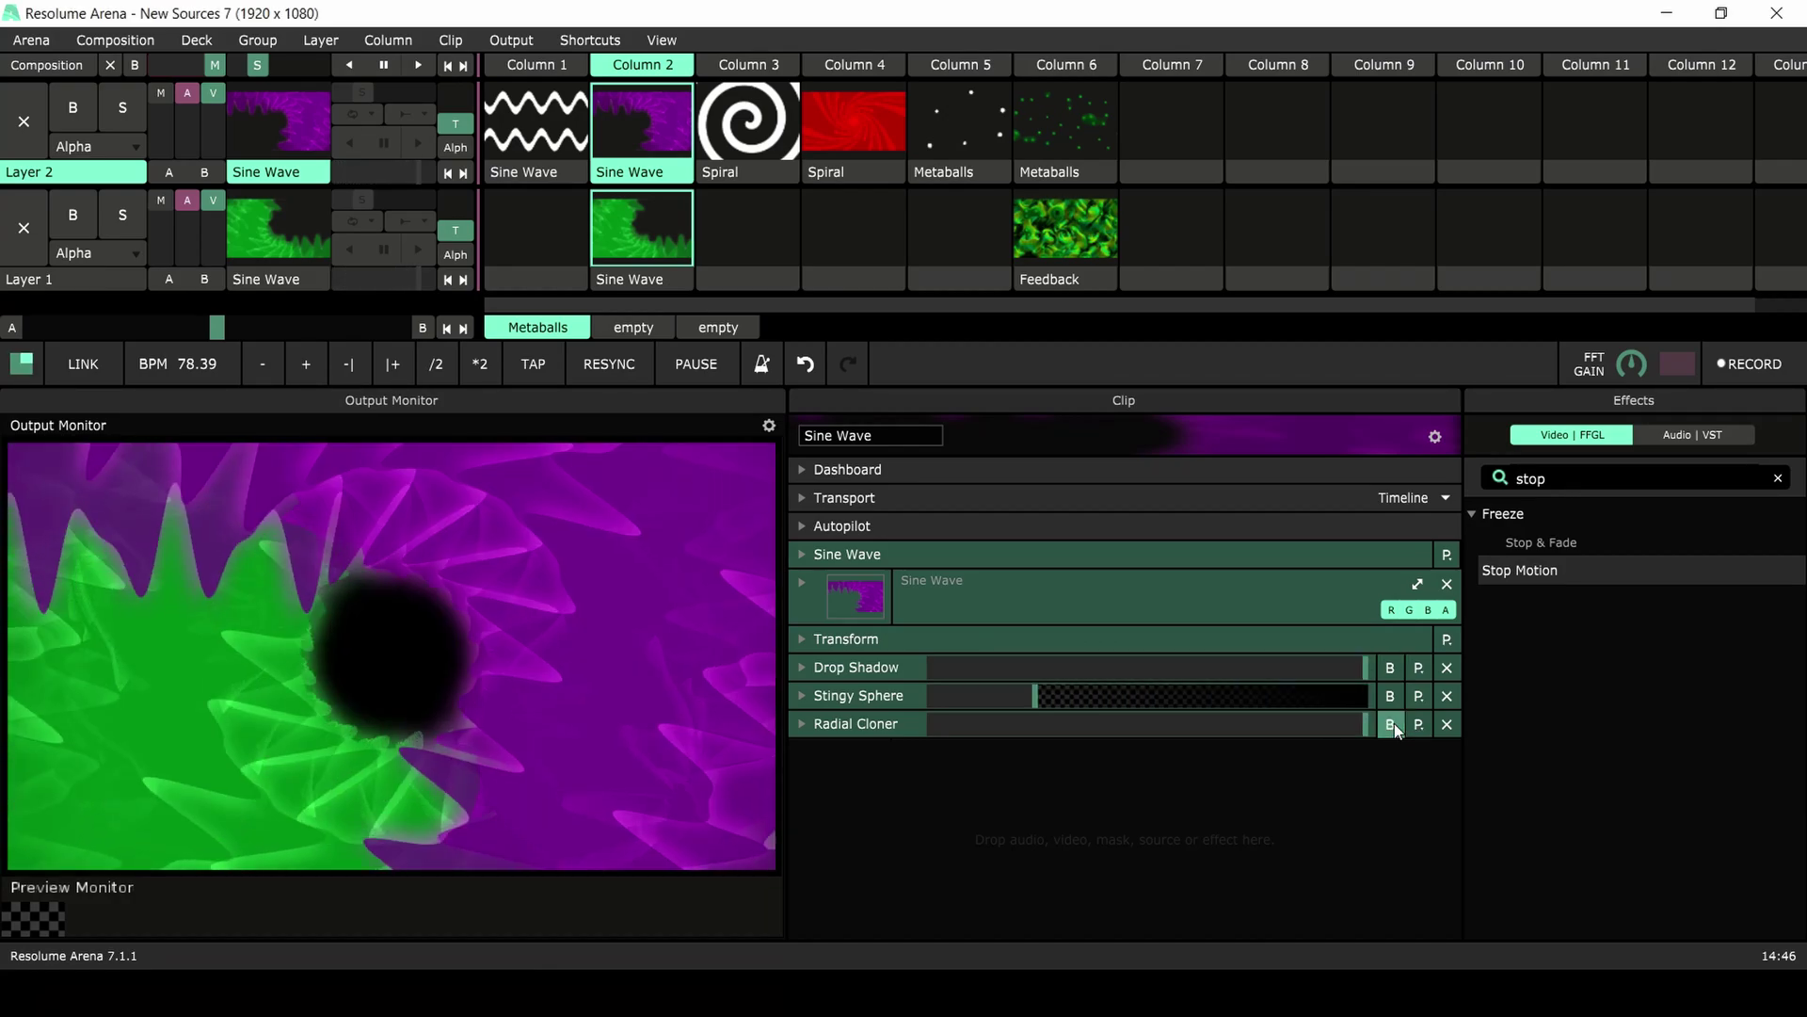
- Lower Stingy Sphere to 32.45% and show the green layer's Sine Wave settings
left_click_drag(1037, 696, 1071, 702)
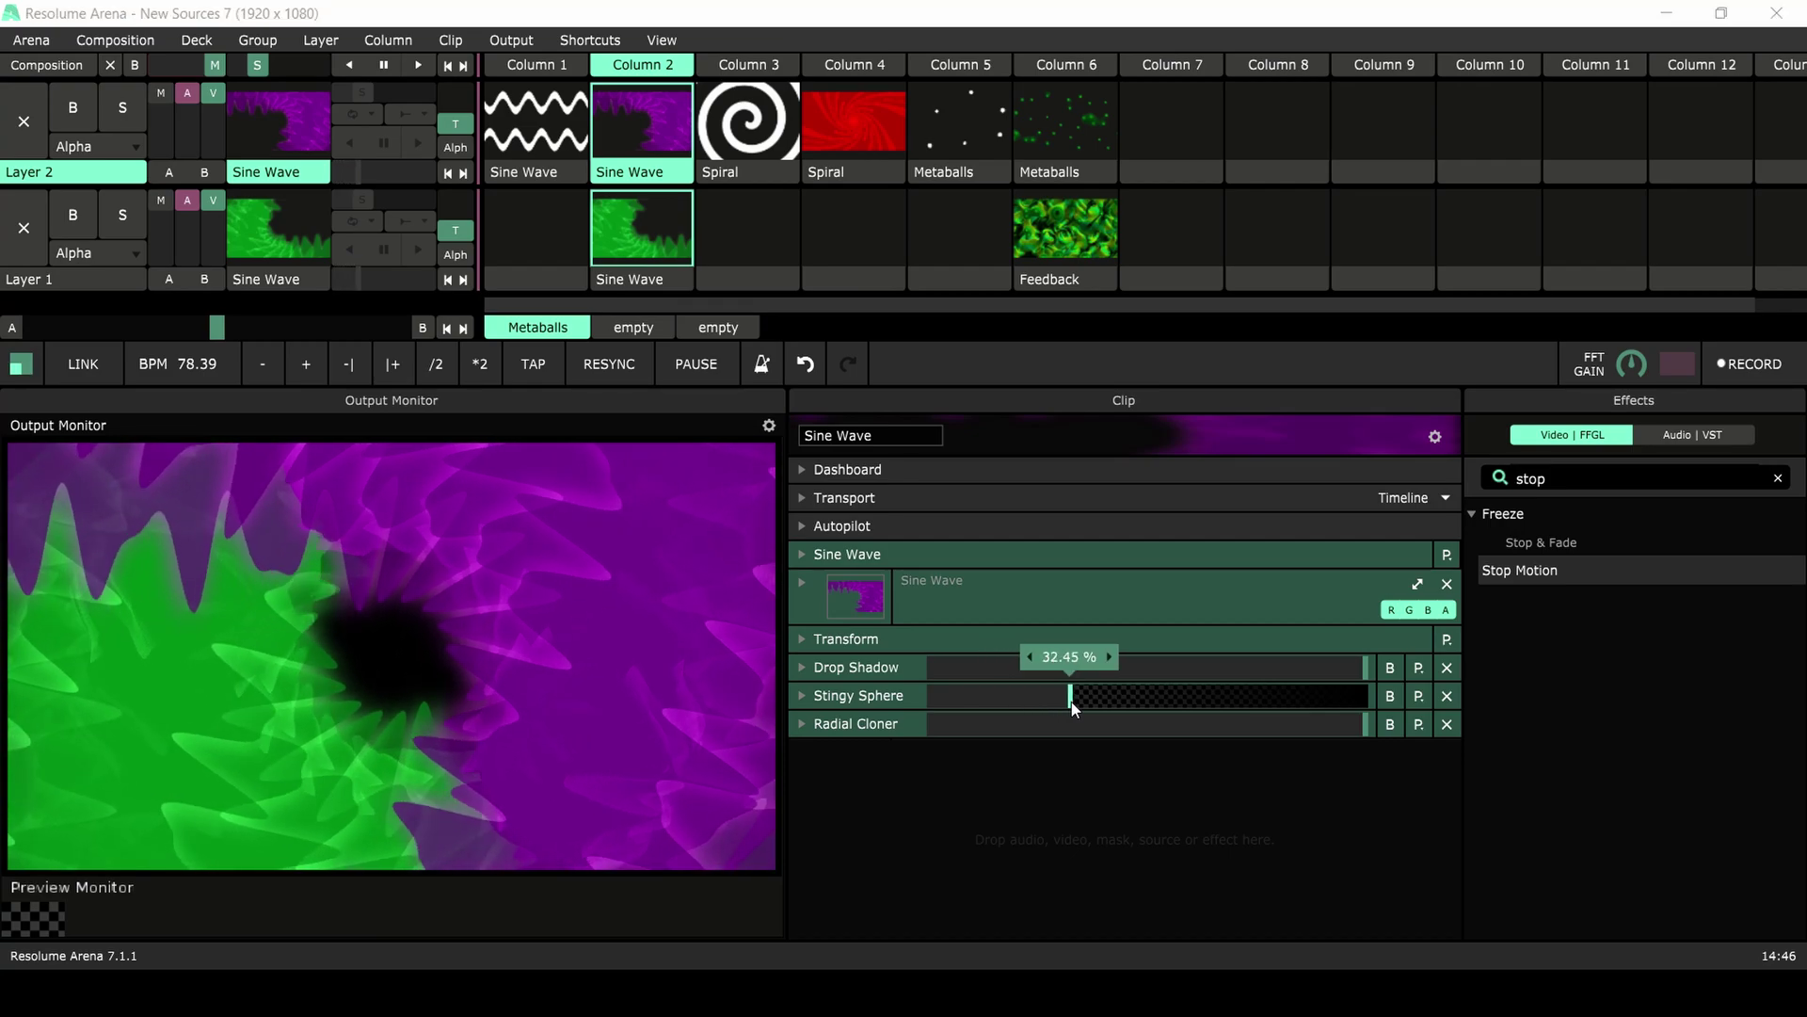
left_click(671, 275)
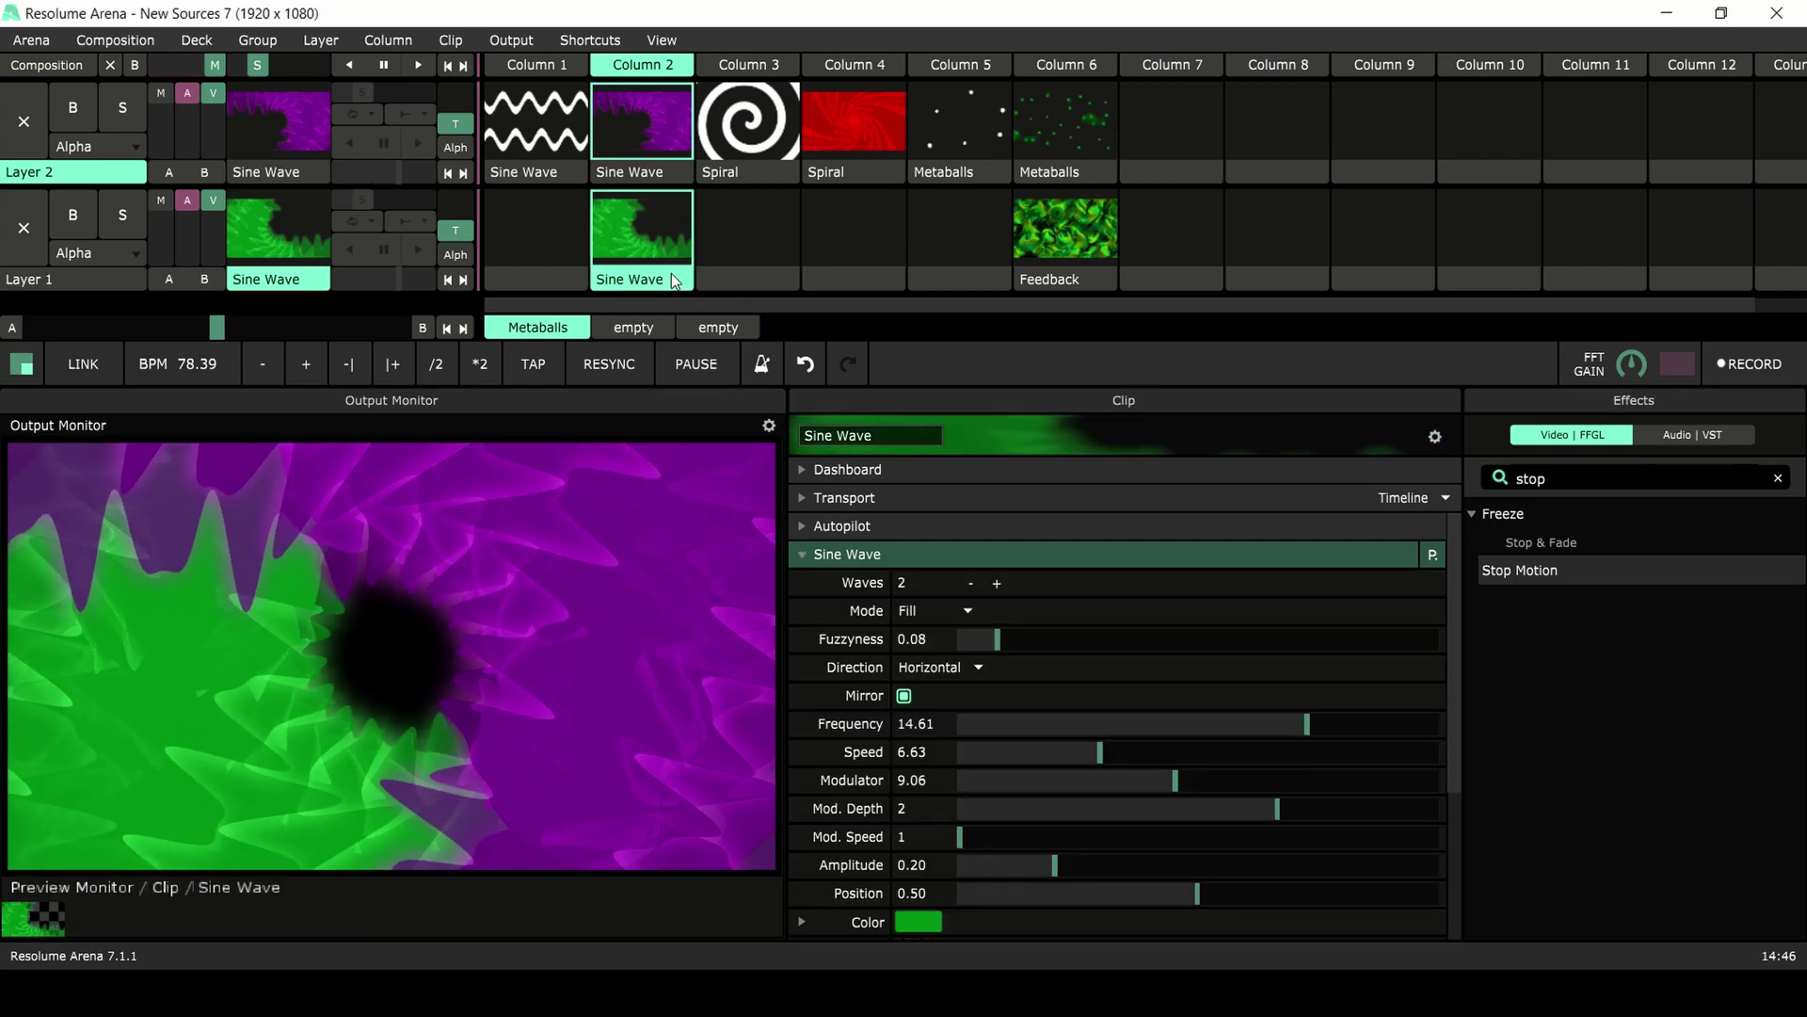
scroll(1013, 732, "down", 3)
scroll(1011, 731, "up", 3)
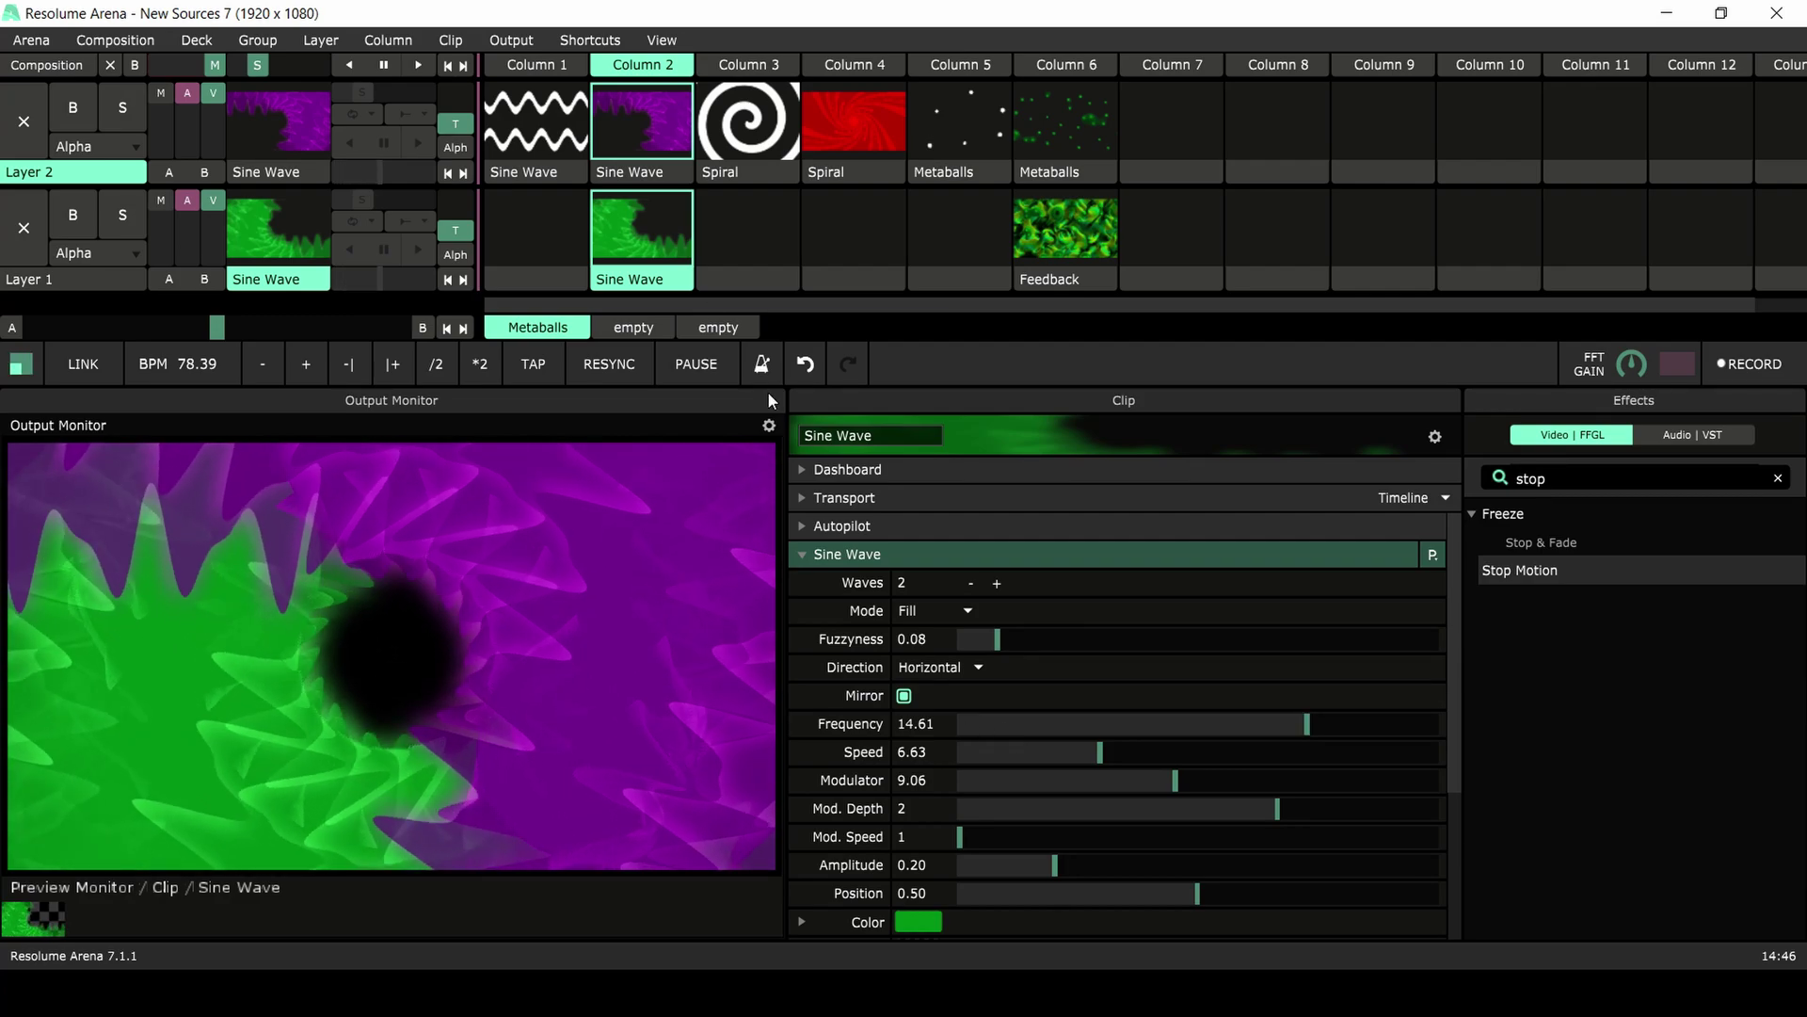
- Play the Spiral column and try Anti-clockwise before returning to Clockwise
left_click(762, 64)
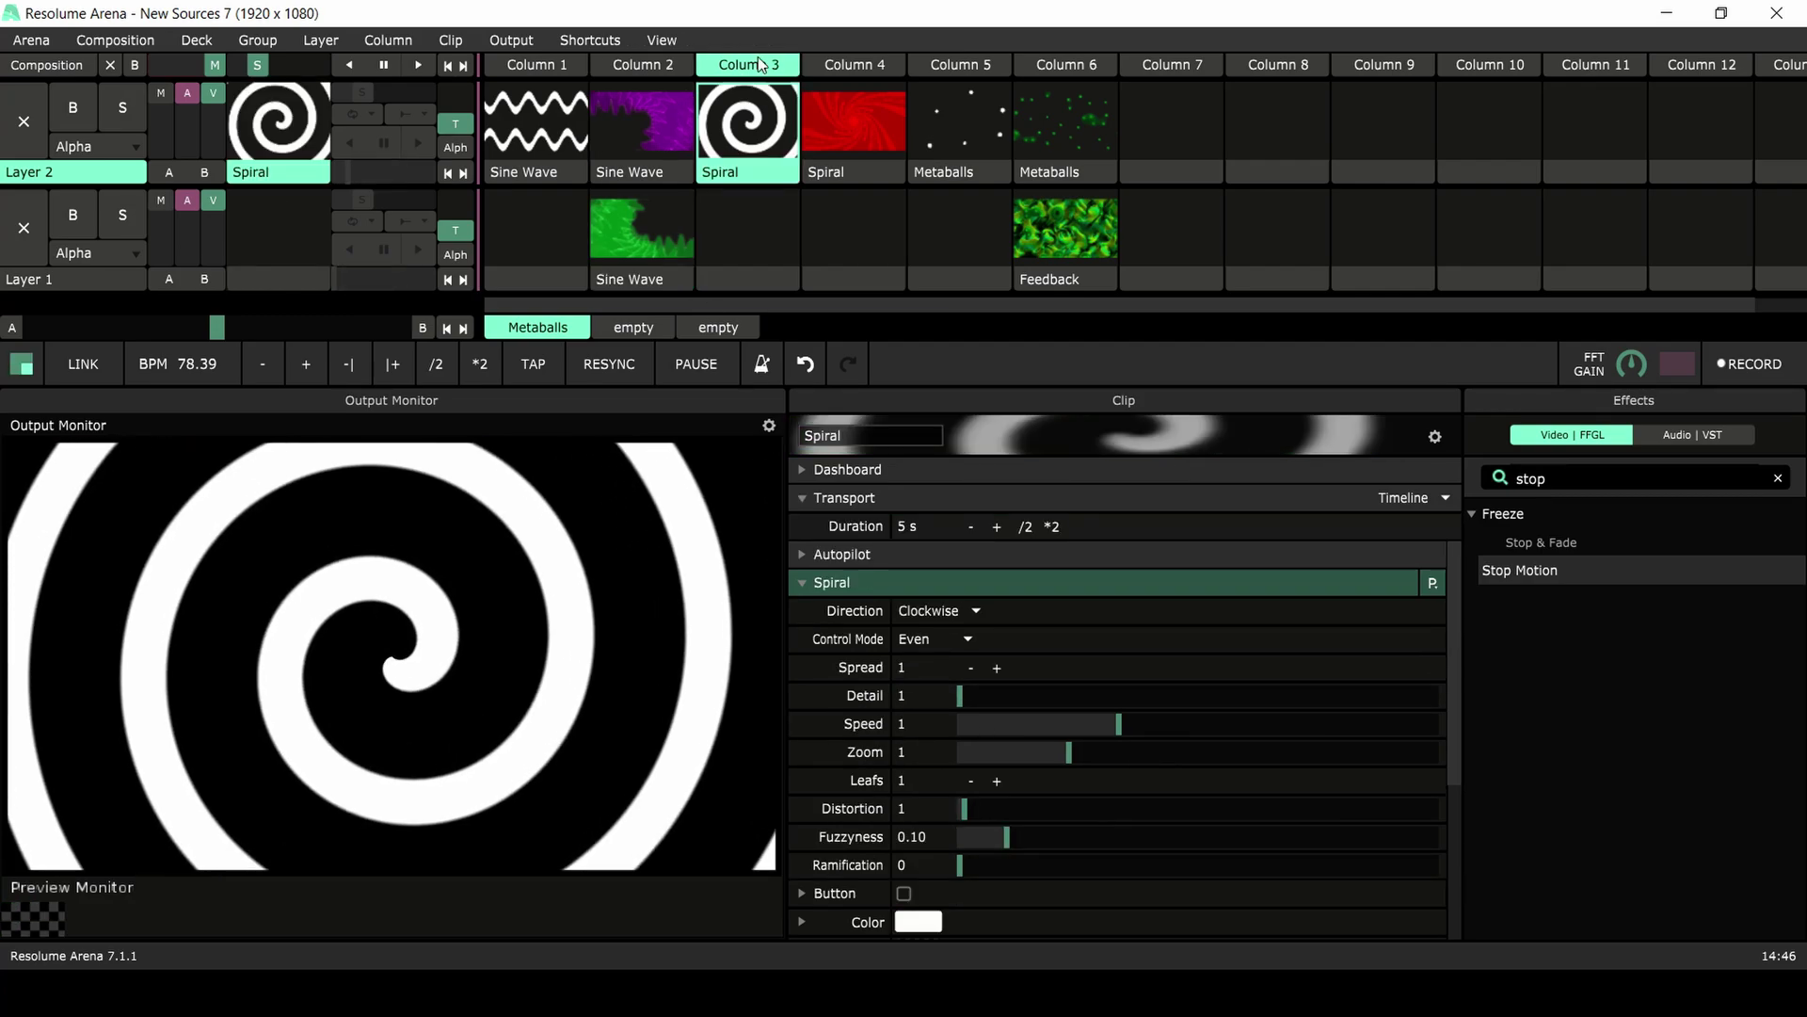
scroll(1070, 648, "down", 2)
scroll(1070, 647, "up", 2)
left_click(966, 608)
left_click(959, 646)
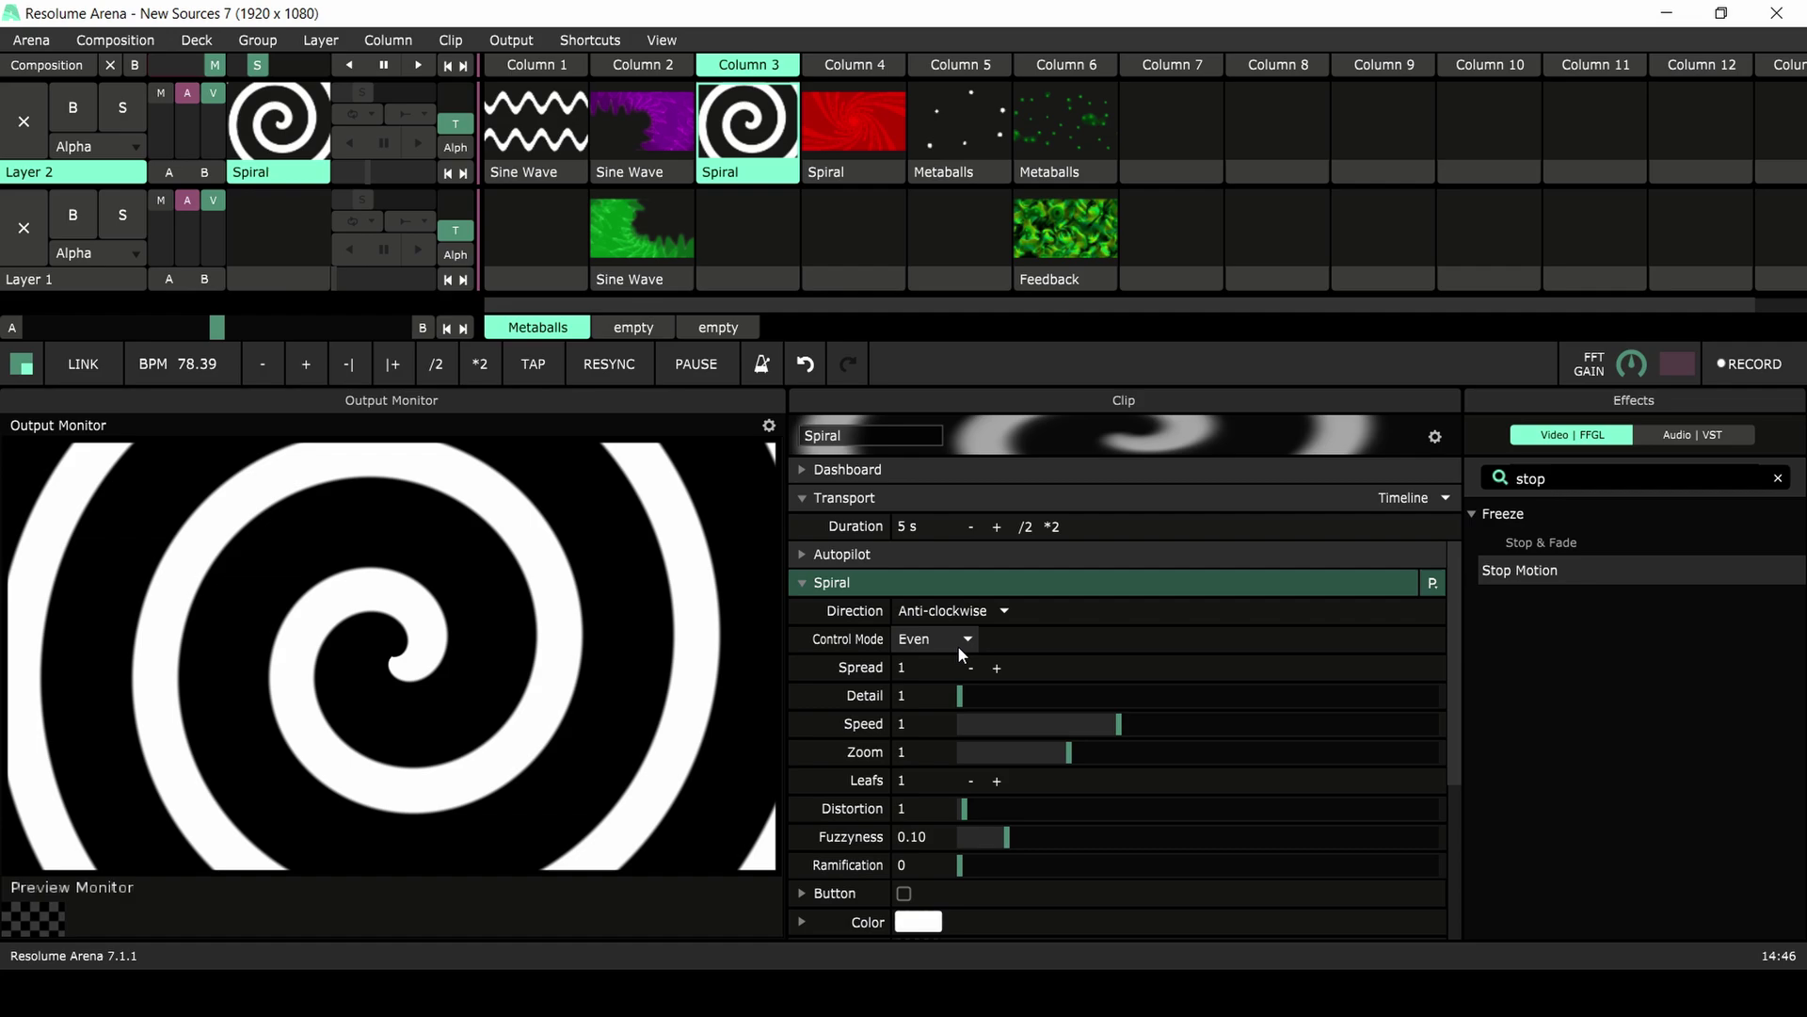
left_click(963, 612)
left_click(962, 635)
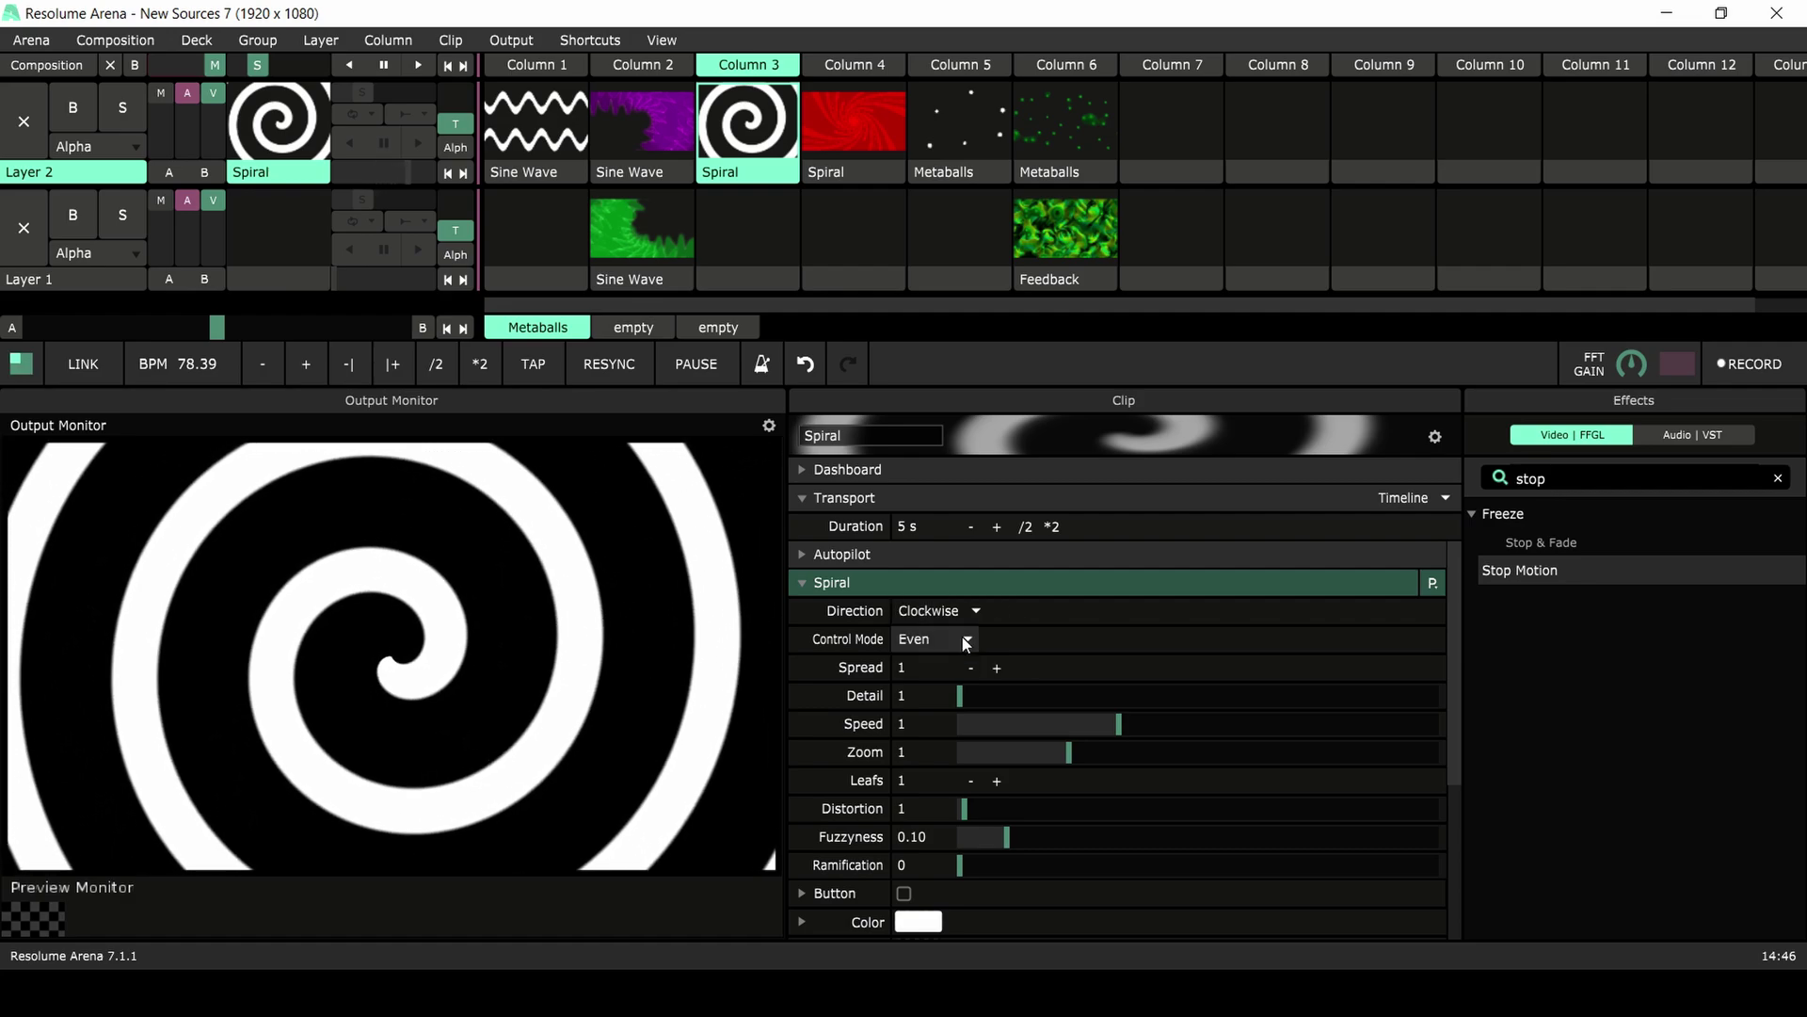
- Try Detailed control mode and a wider Spread, undo the Spread change, and choose Even
left_click(966, 639)
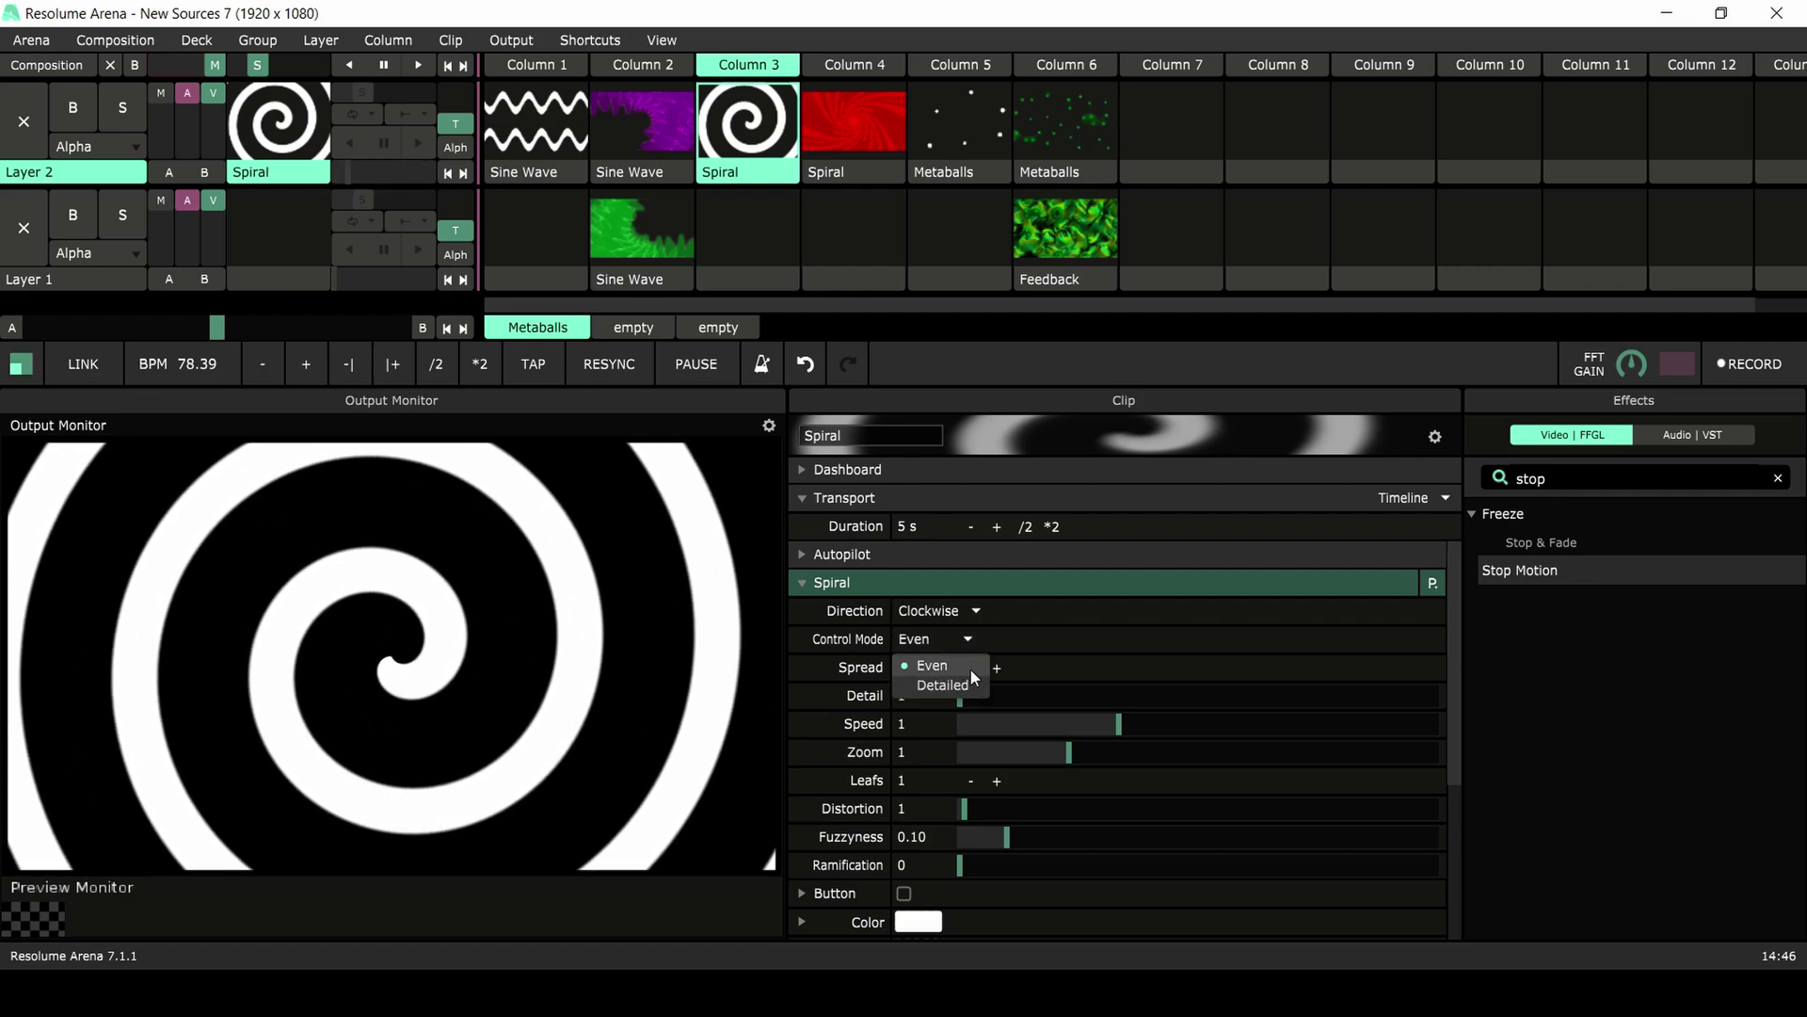
left_click(1007, 647)
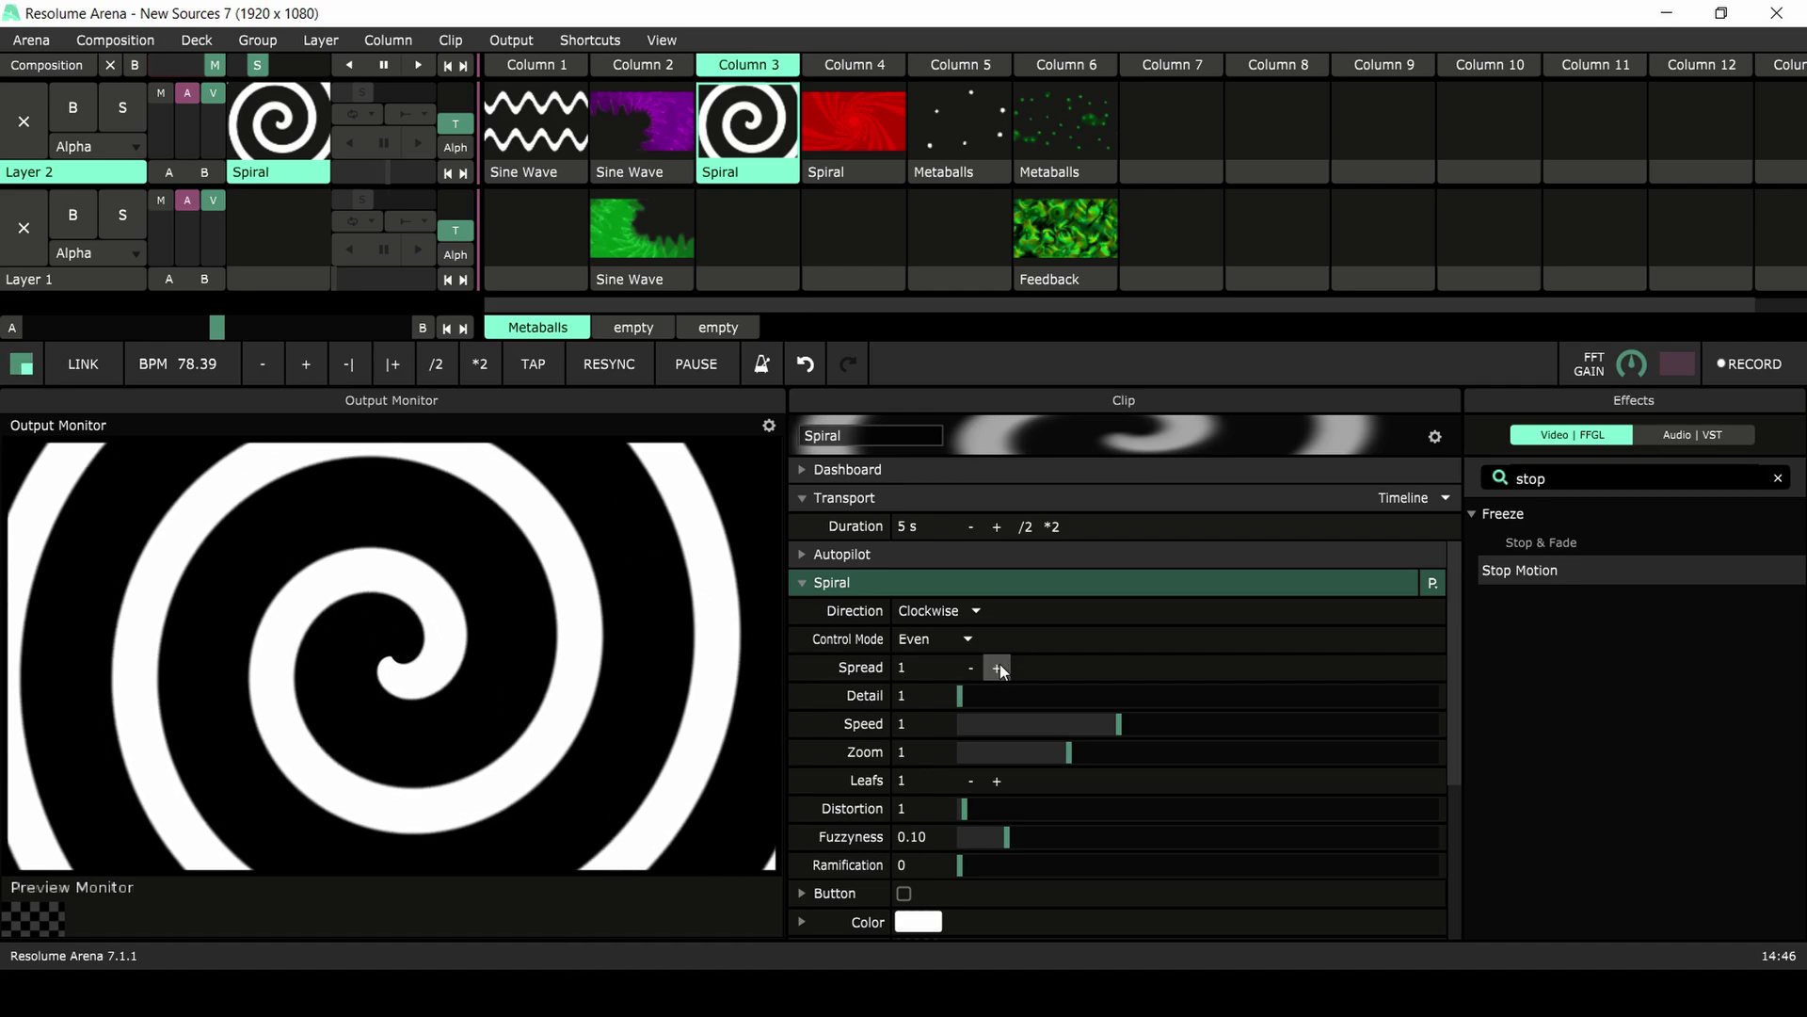
left_click(947, 640)
left_click(943, 679)
left_click_drag(1009, 682, 1377, 706)
key("ctrl+z")
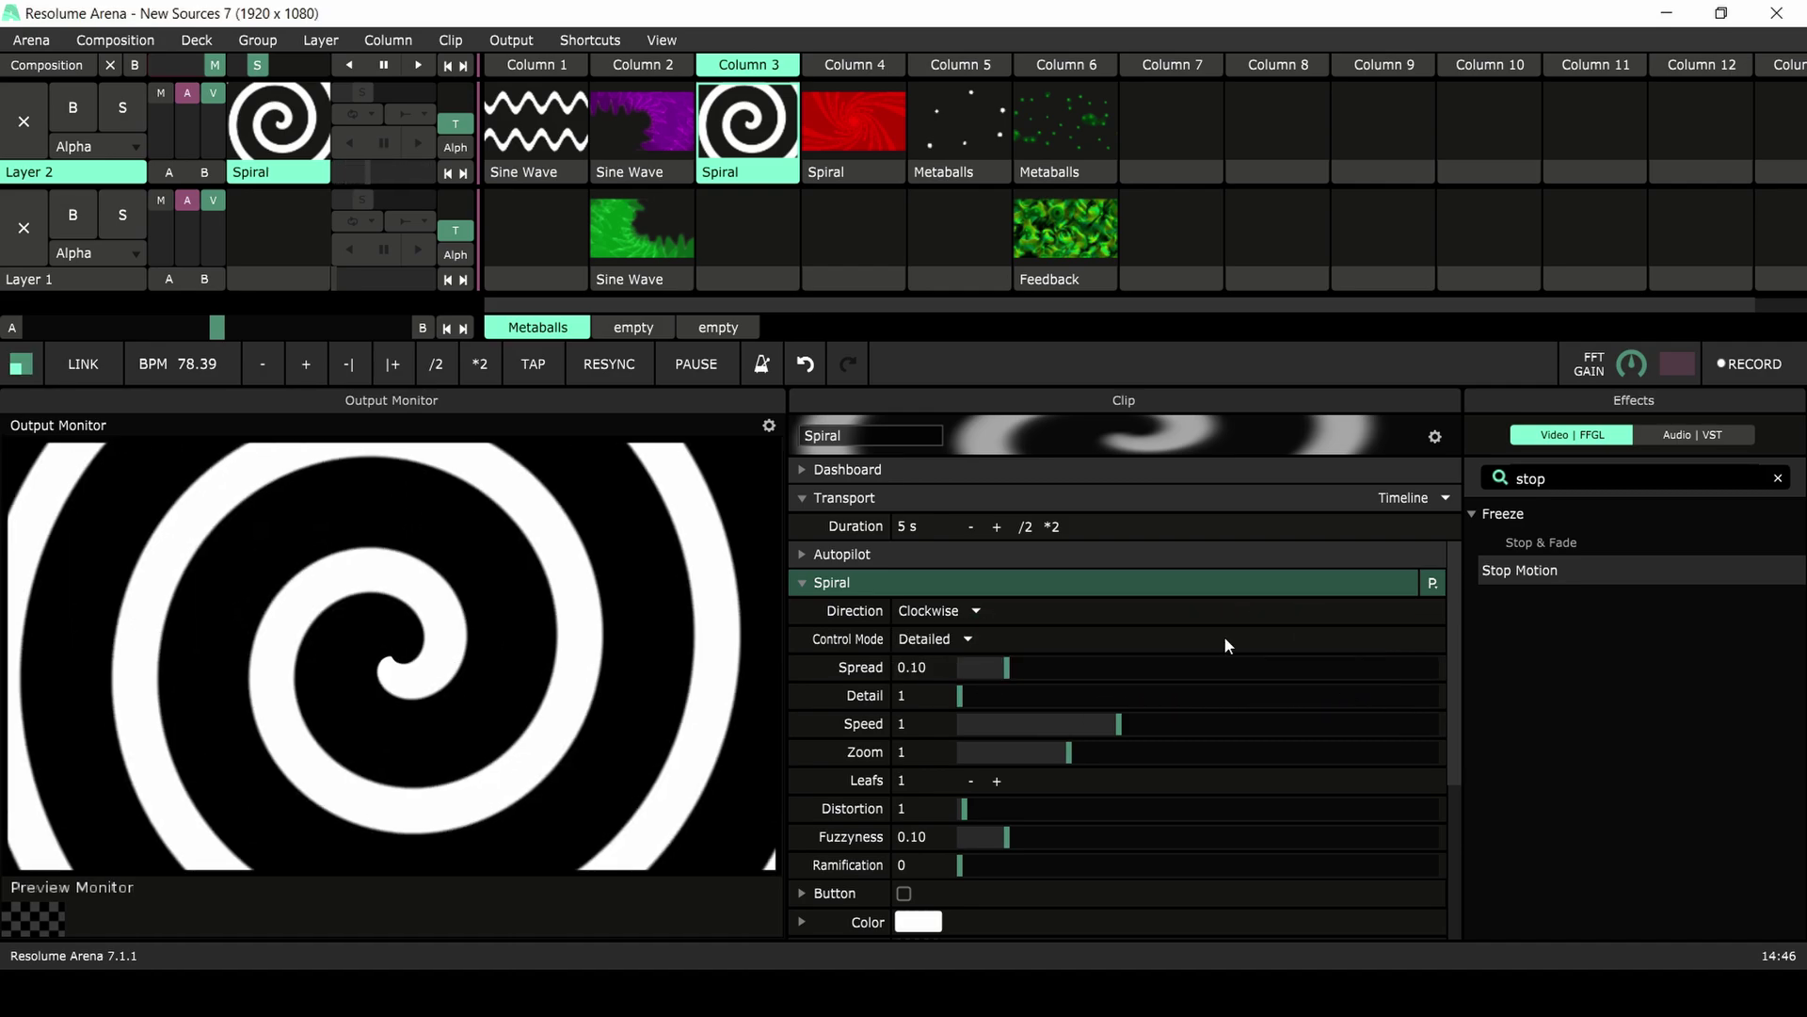
left_click(949, 640)
left_click(945, 661)
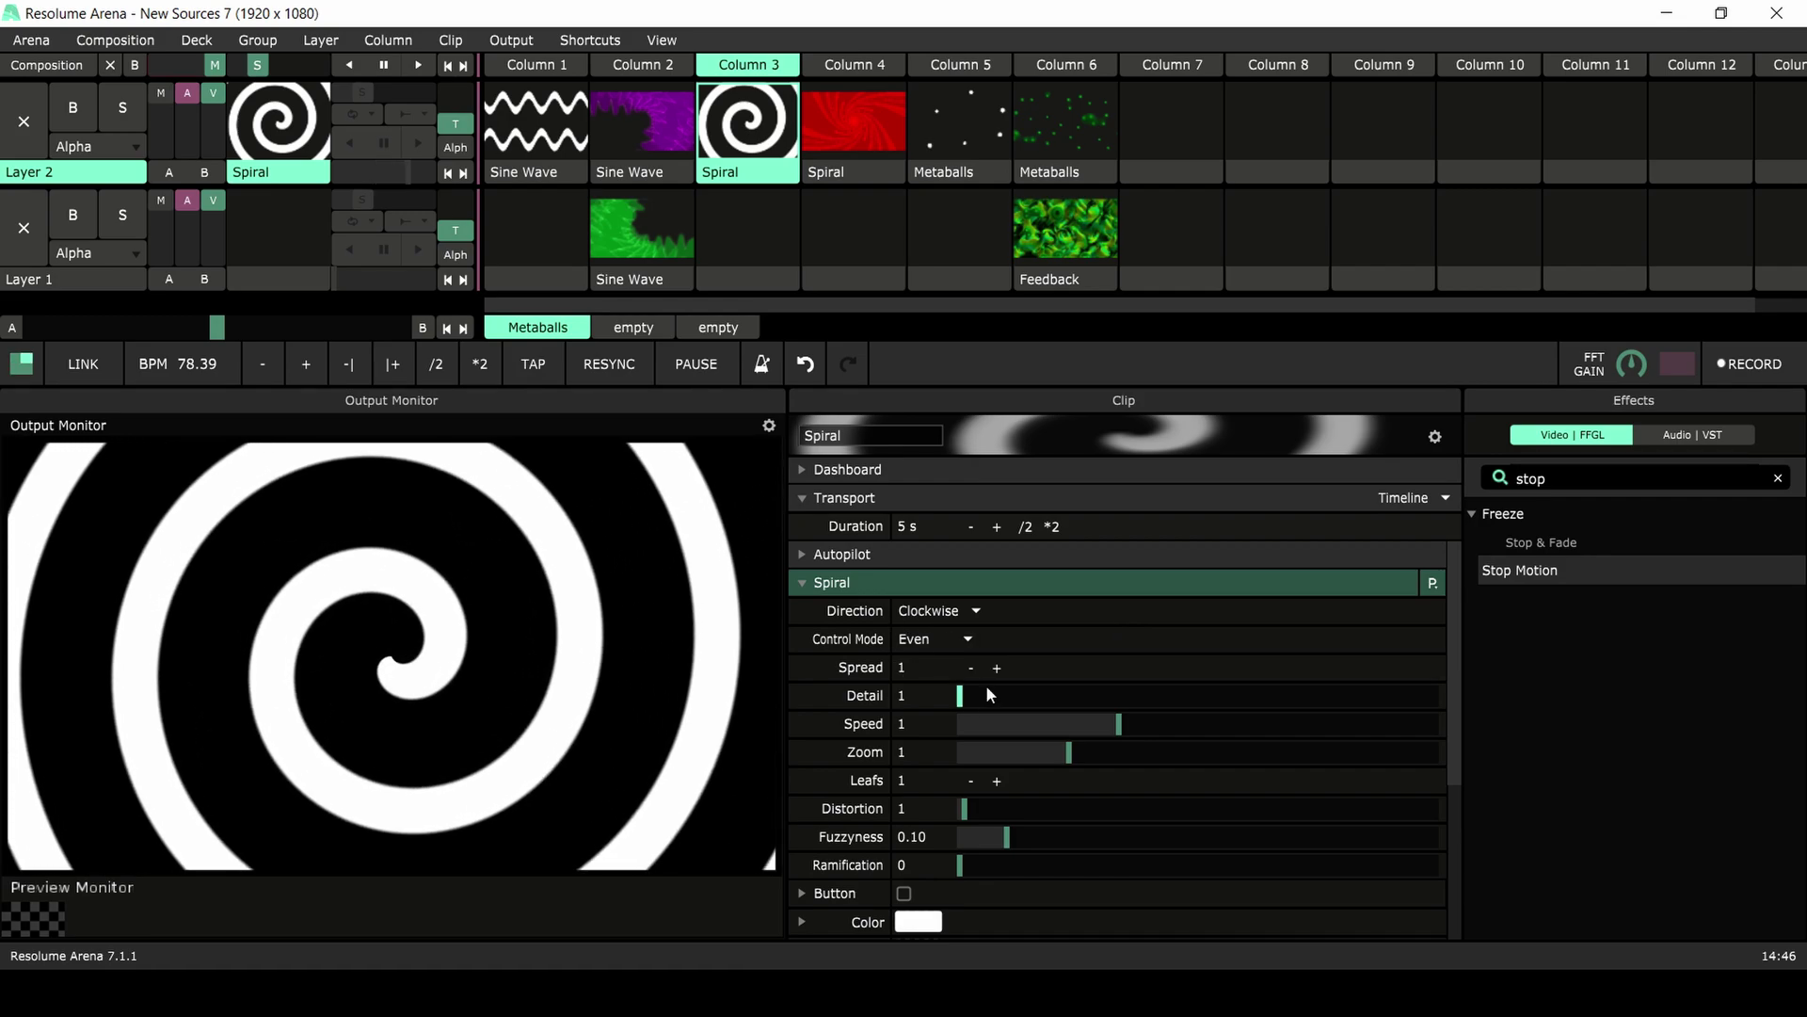
- Keep Detail at 1, slow the Spiral to Speed 0.50, and set Leafs to 4
mouse_move(960, 697)
left_mouse_down()
mouse_move(1444, 729)
mouse_move(1211, 694)
mouse_move(956, 698)
left_mouse_up()
left_click_drag(1097, 721, 1590, 750)
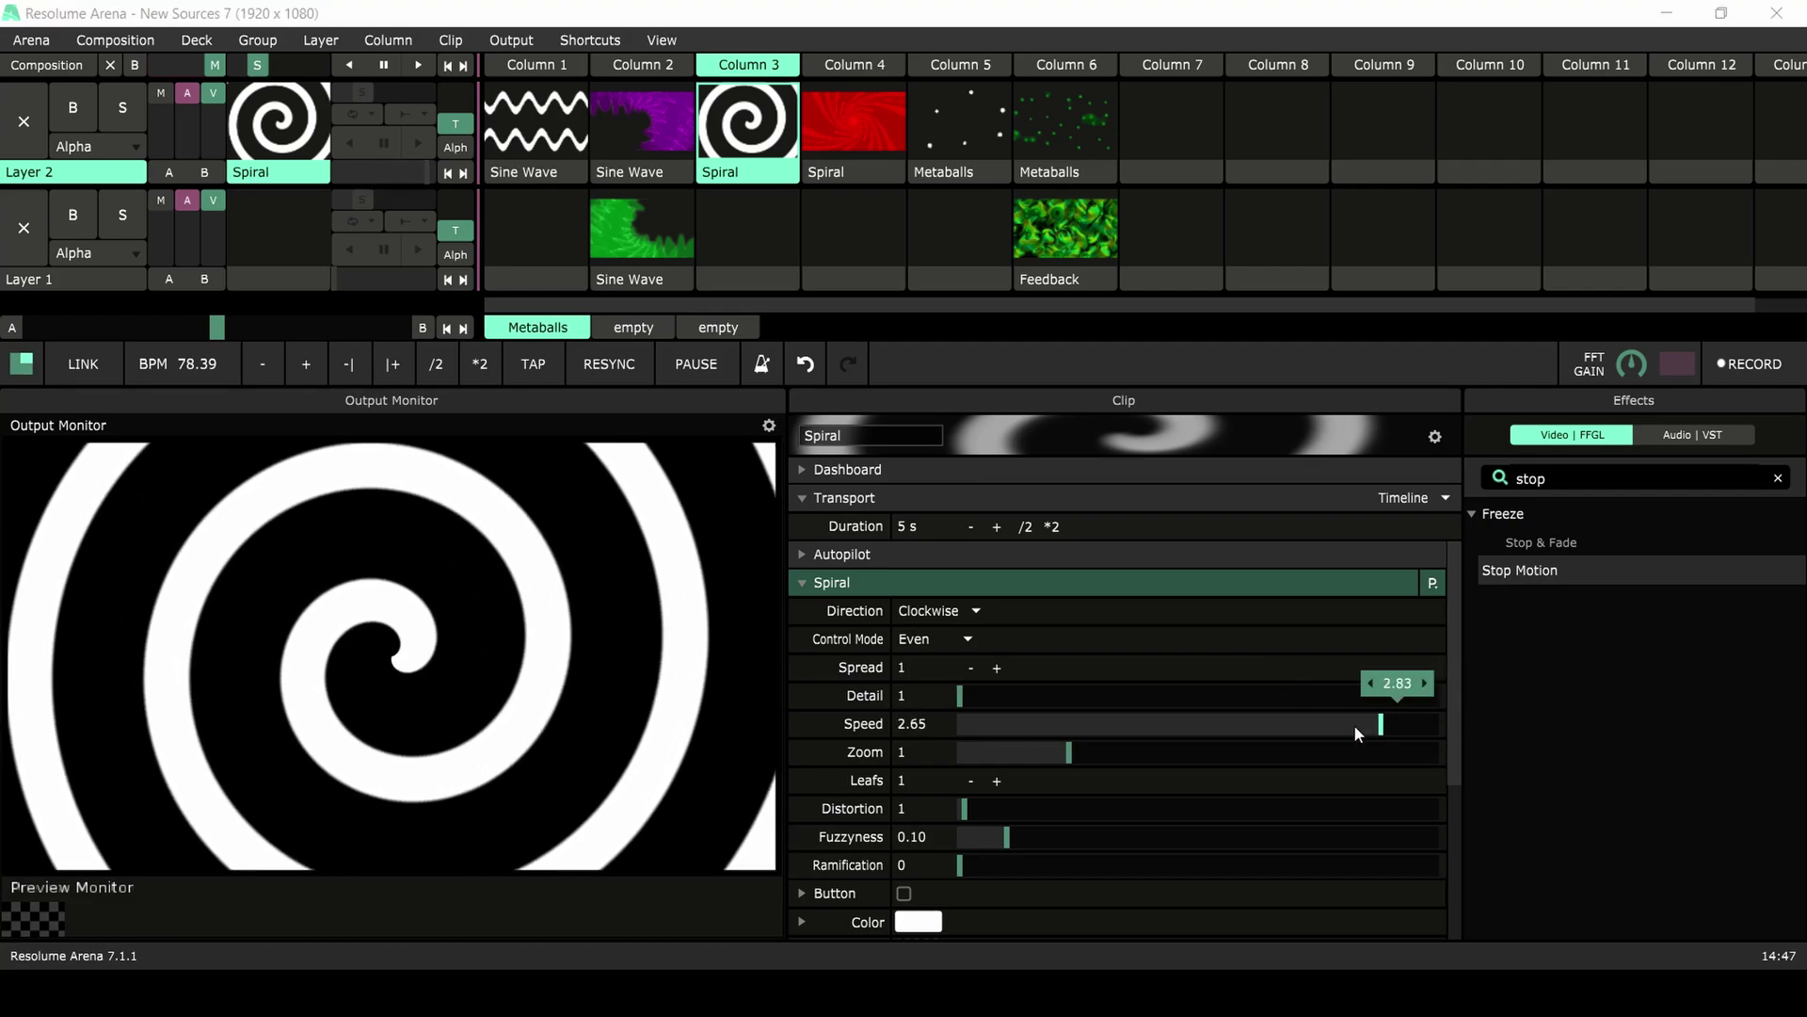
left_click_drag(1356, 733, 995, 738)
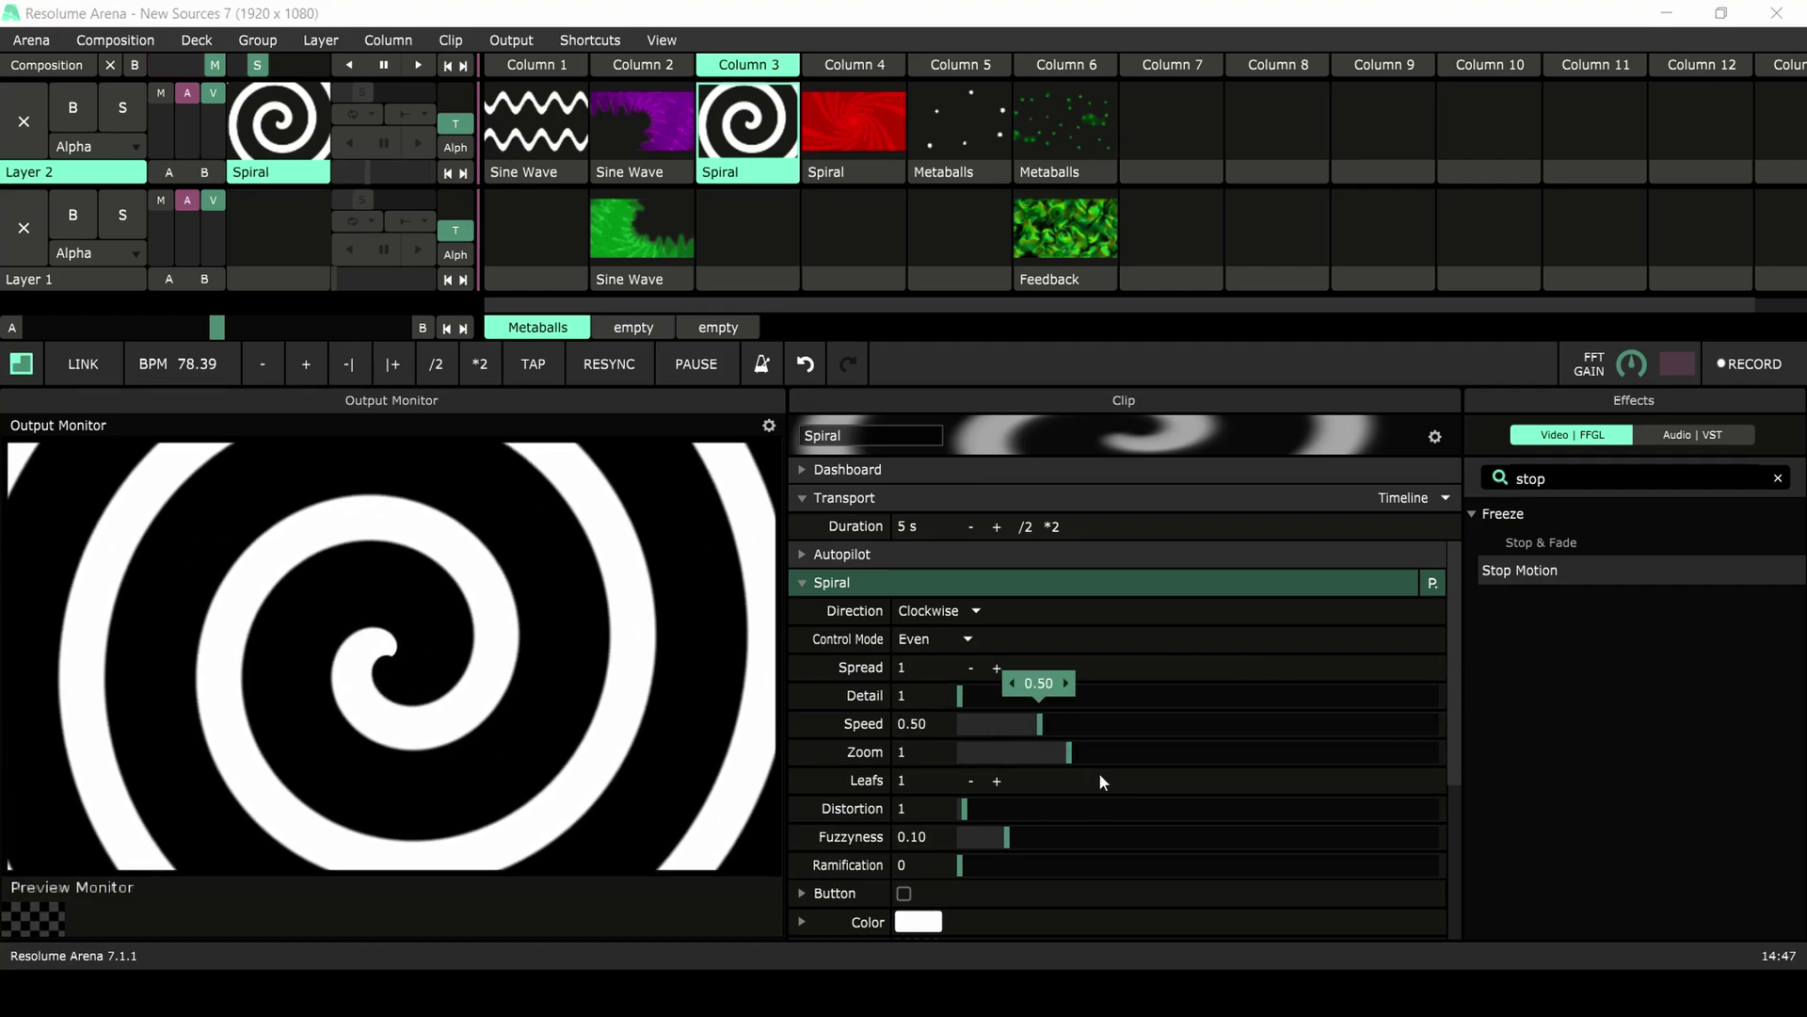
left_click(996, 781)
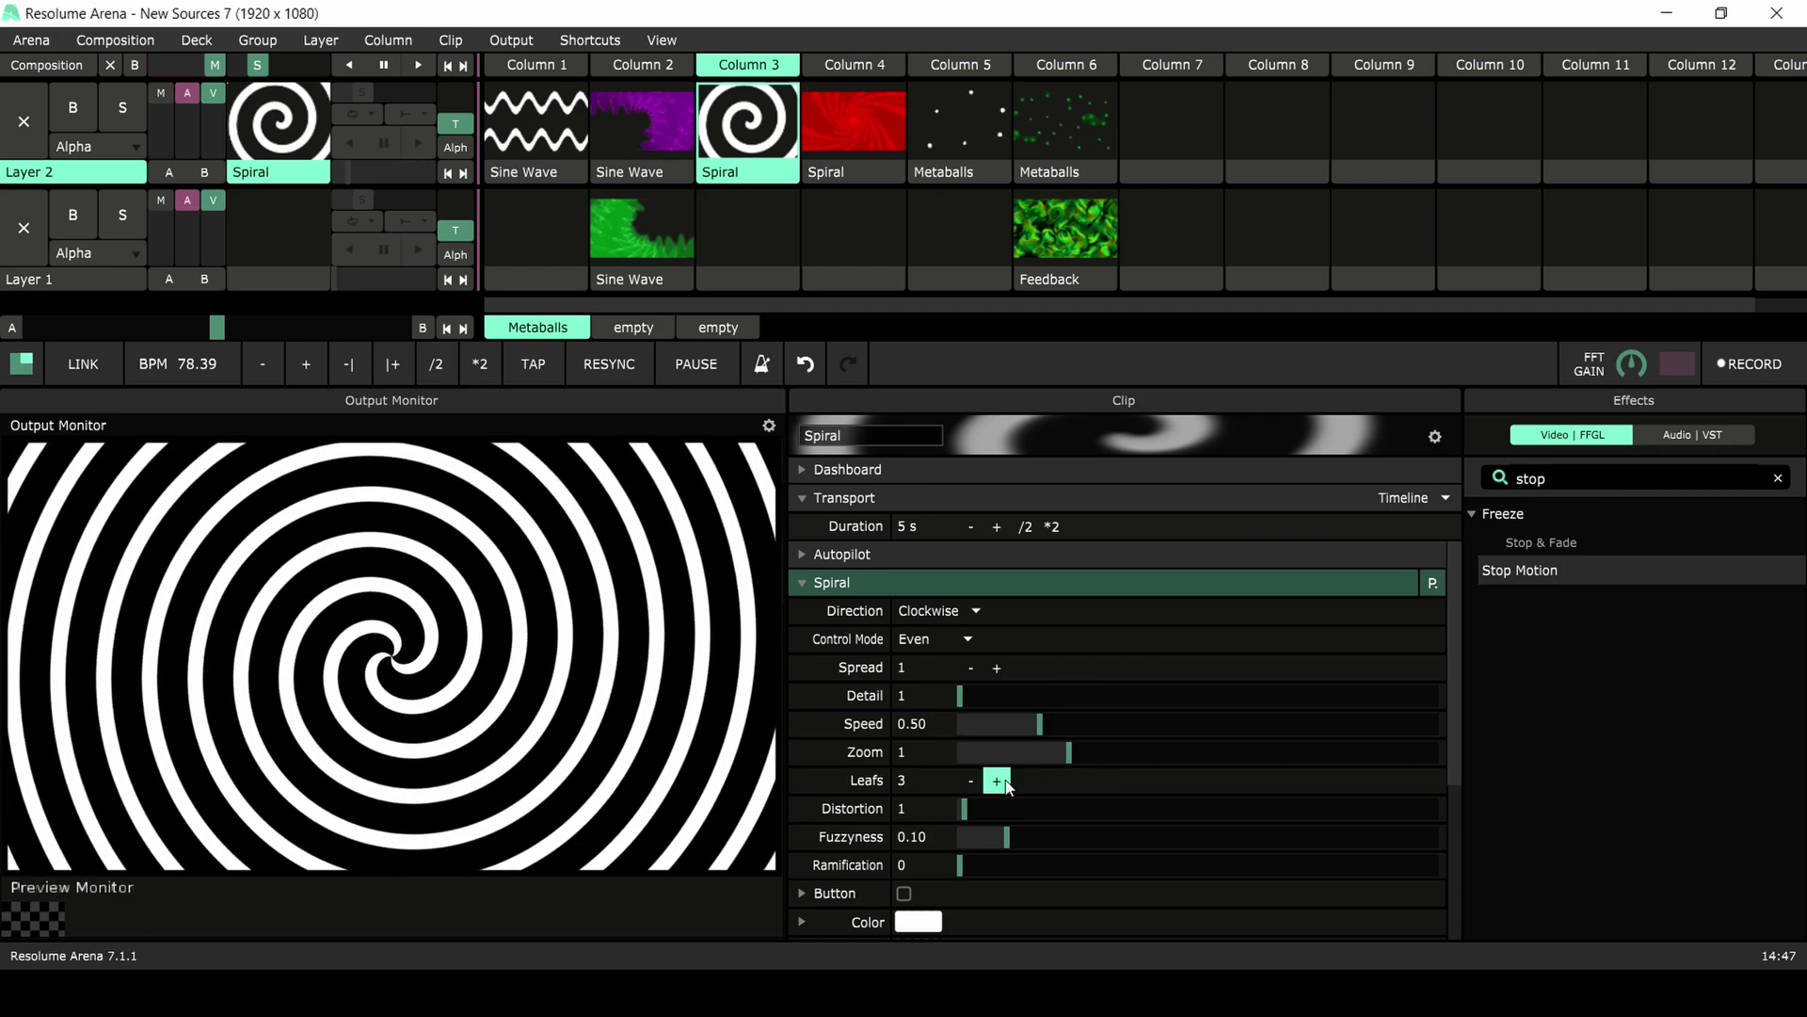
left_click(997, 780)
left_click(996, 781)
left_click(975, 780)
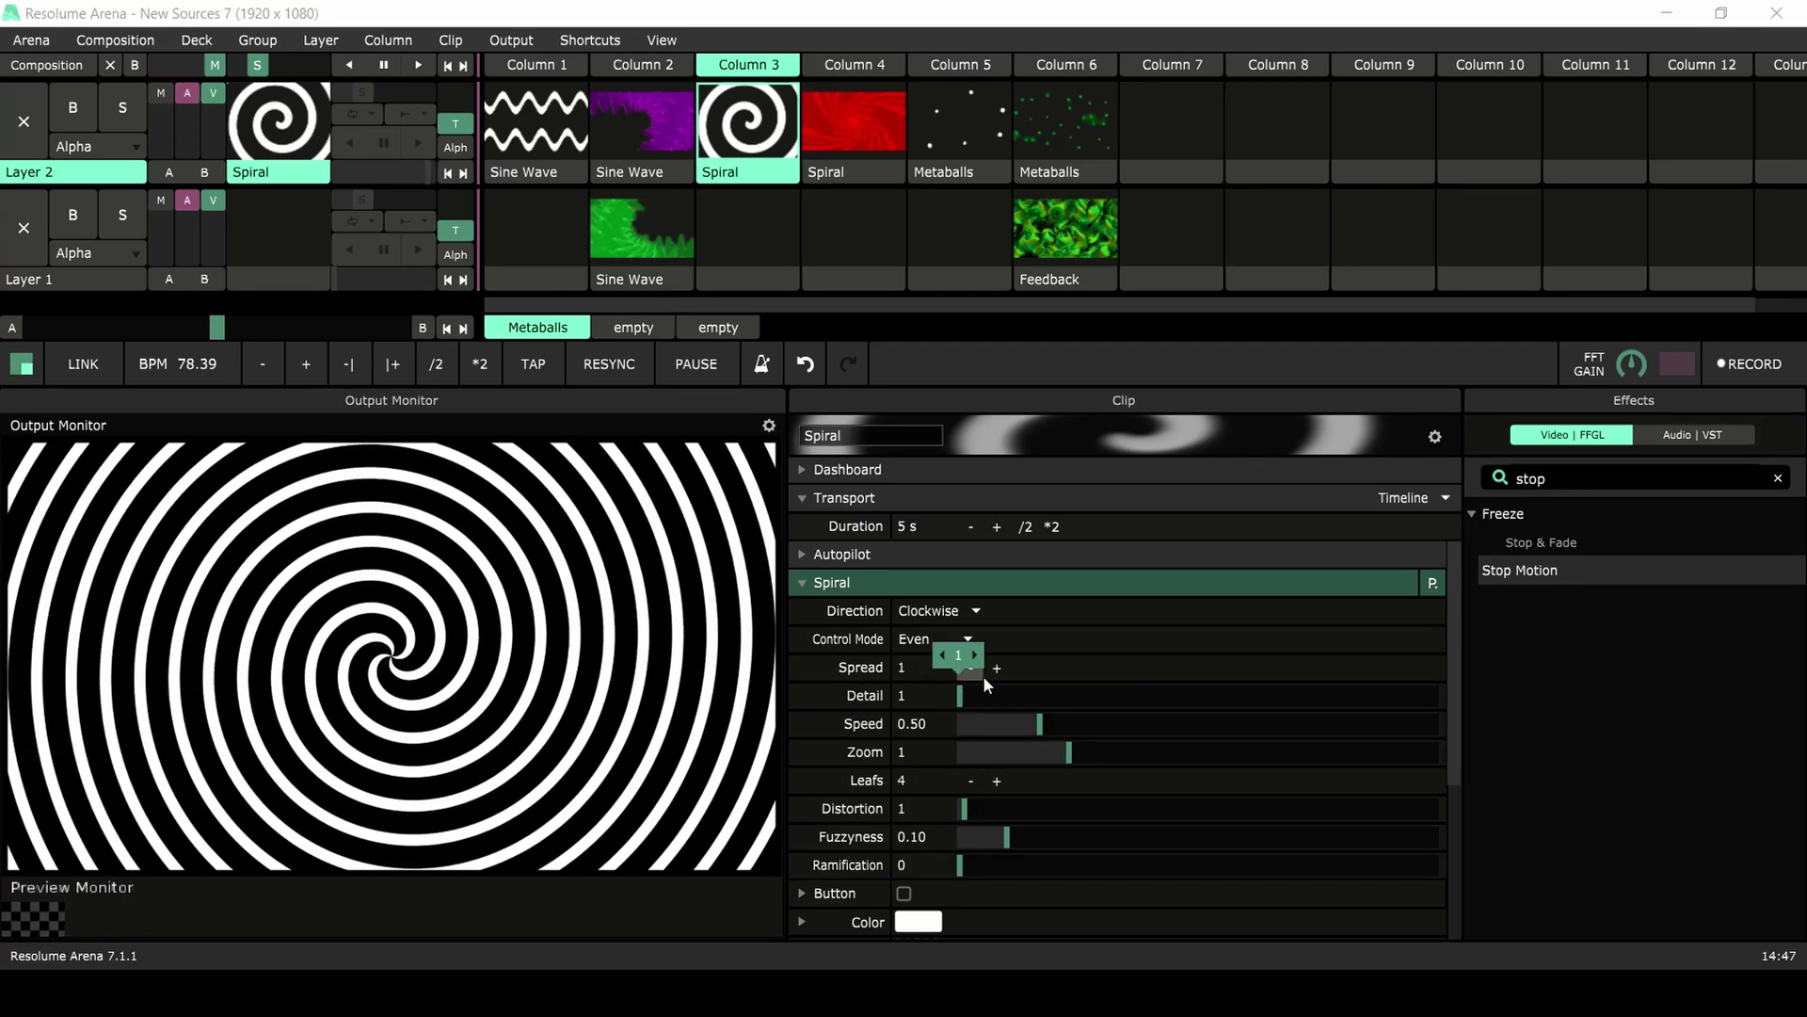
- Raise Spread to 2, Zoom to 2.13, and add Ramification 0.15
left_click(997, 668)
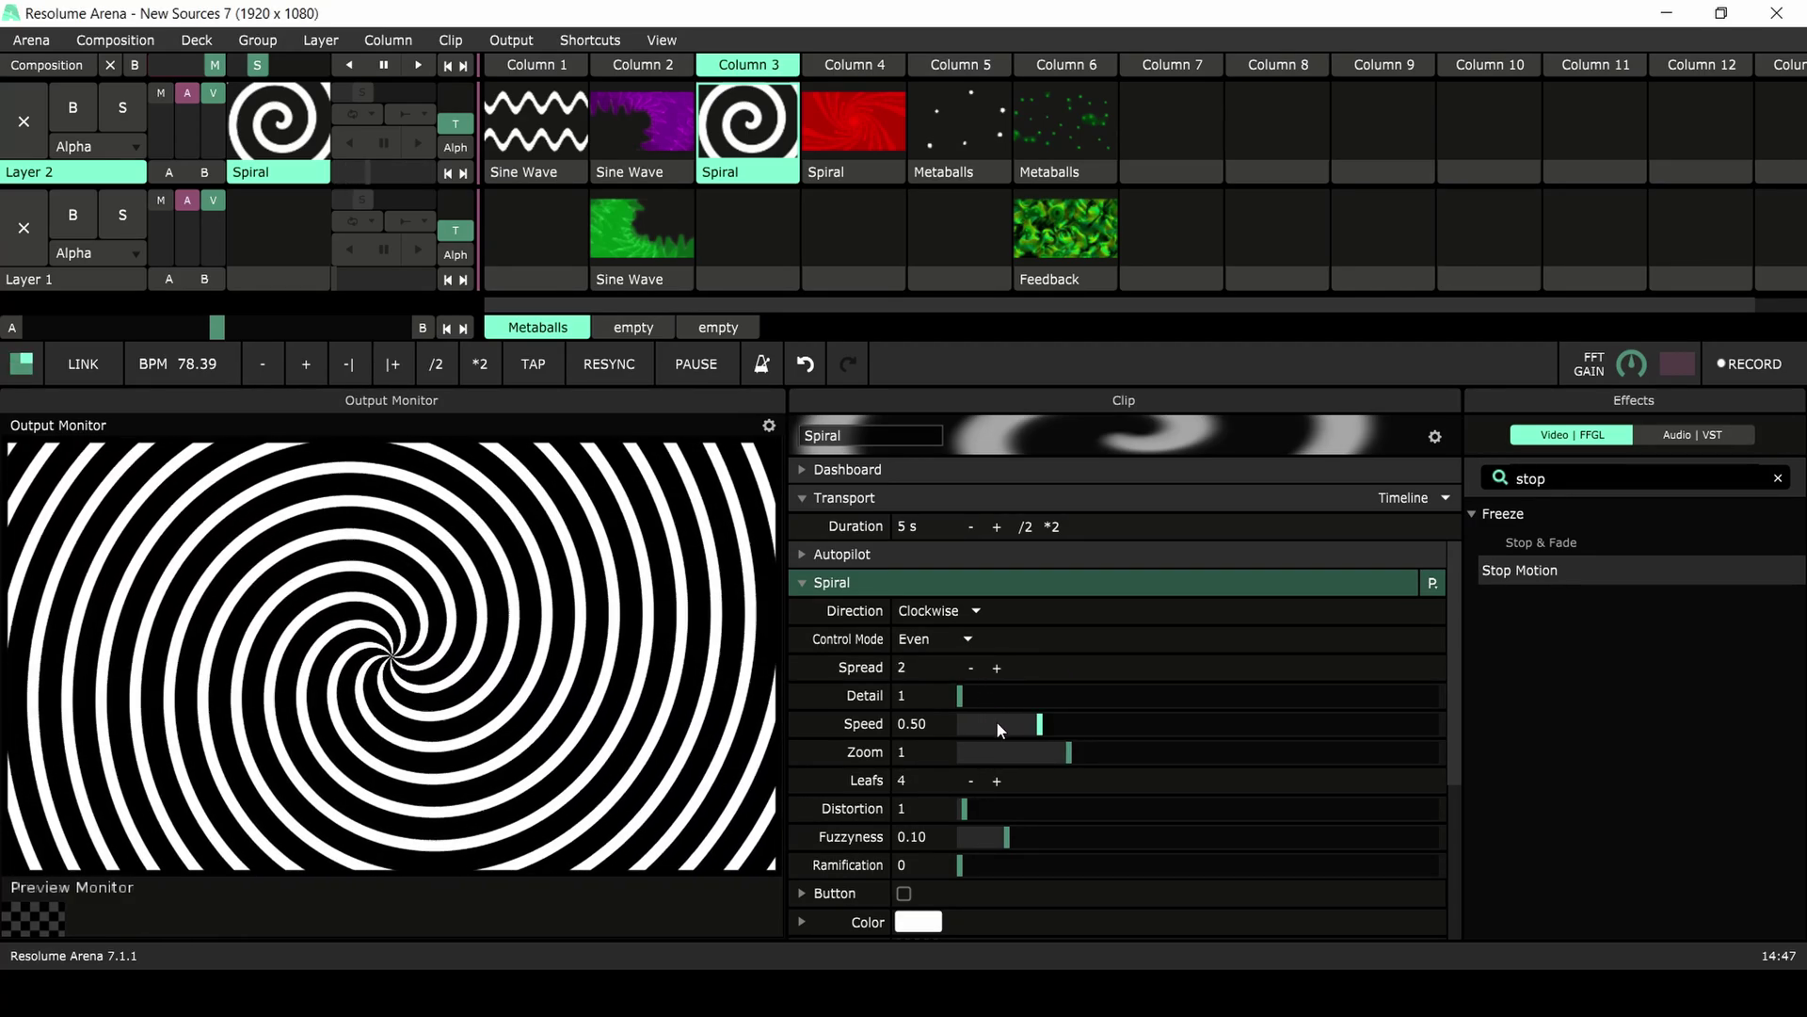
left_click(1036, 753)
left_click_drag(1038, 764, 1207, 774)
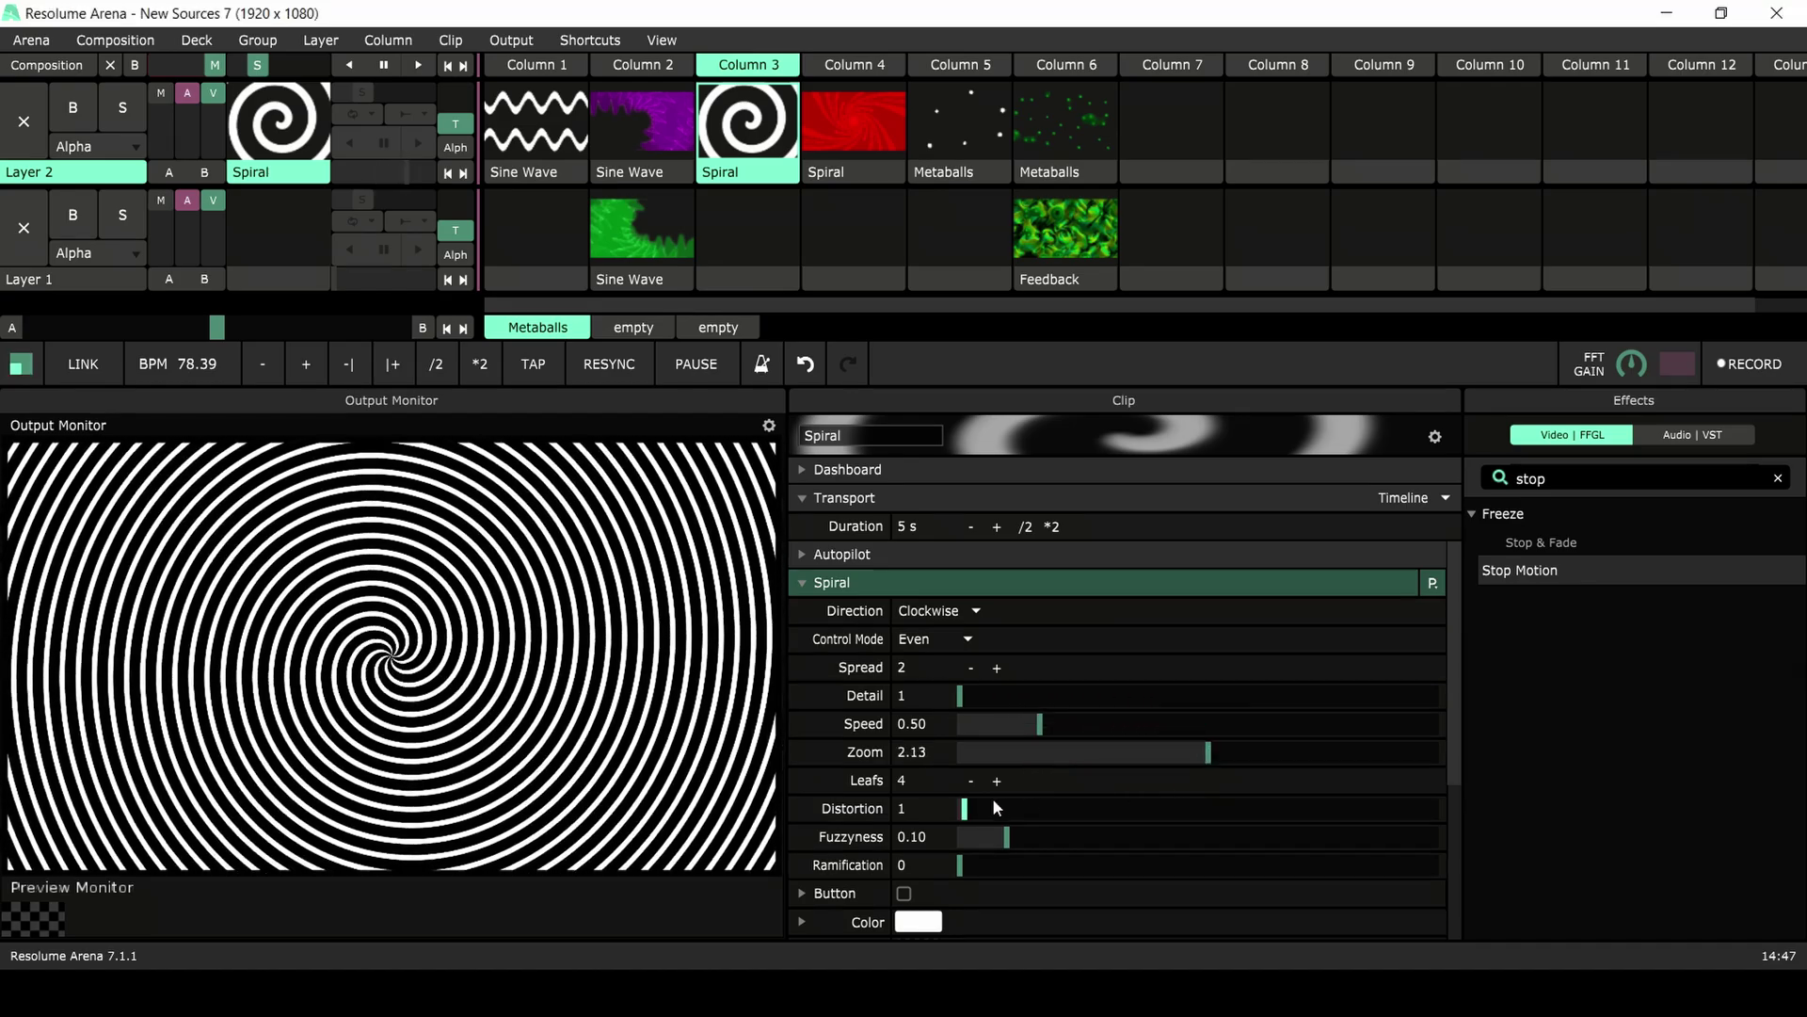
mouse_move(994, 843)
left_mouse_down()
mouse_move(1289, 837)
mouse_move(972, 836)
mouse_move(1053, 883)
mouse_move(1178, 883)
mouse_move(997, 866)
left_mouse_up()
- Enable Button with Size 1 and Fuzzyness 1 to darken the spiral's centre
scroll(1065, 833, "down", 2)
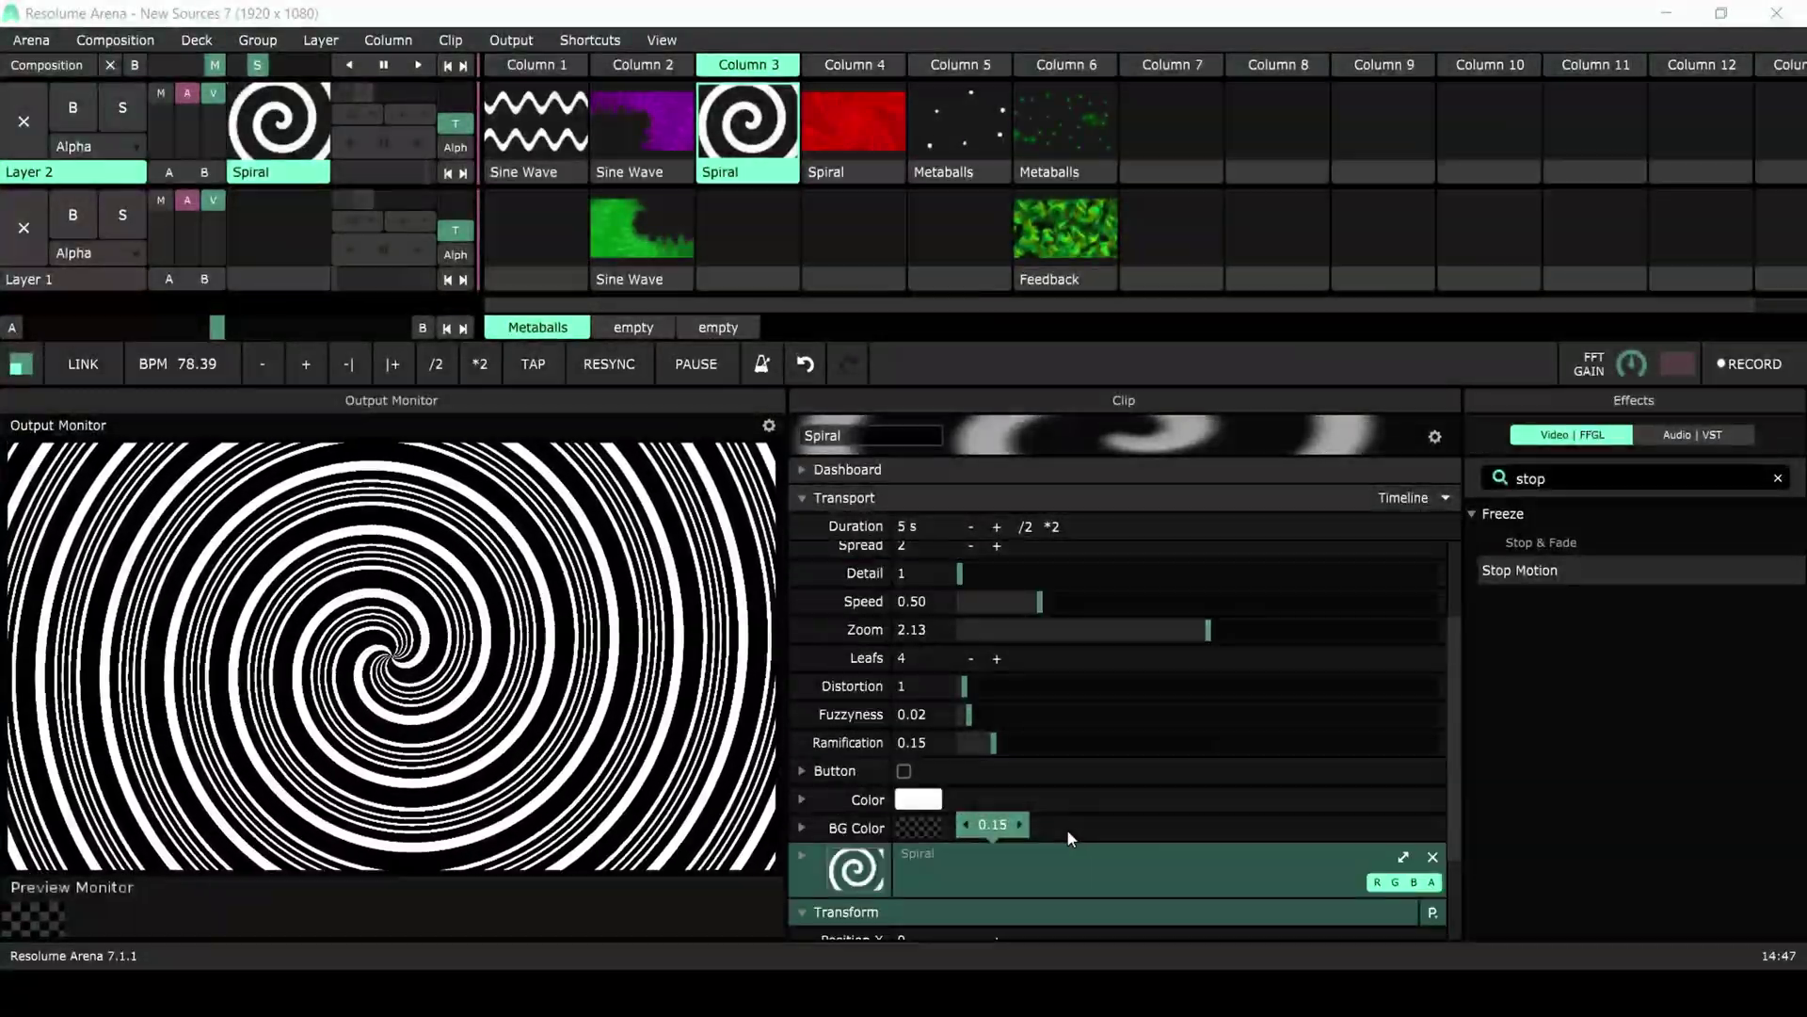
left_click(904, 771)
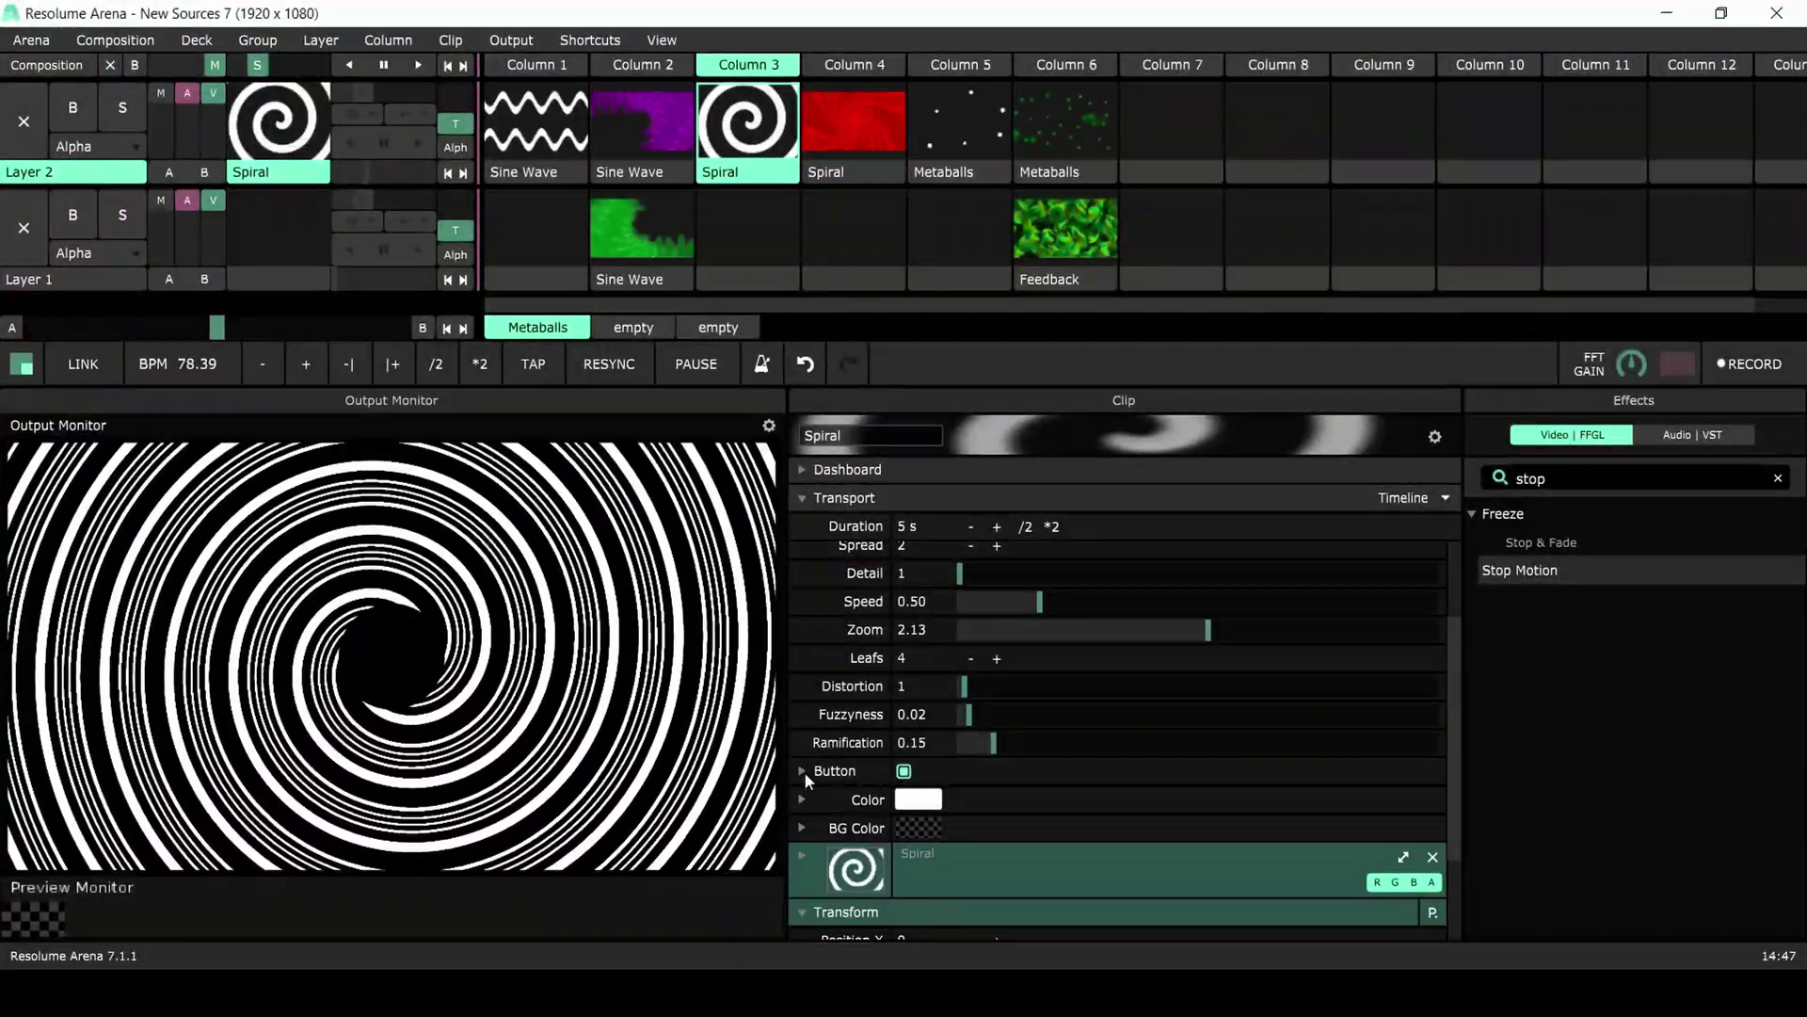
left_click(803, 771)
left_click_drag(1438, 810, 1546, 837)
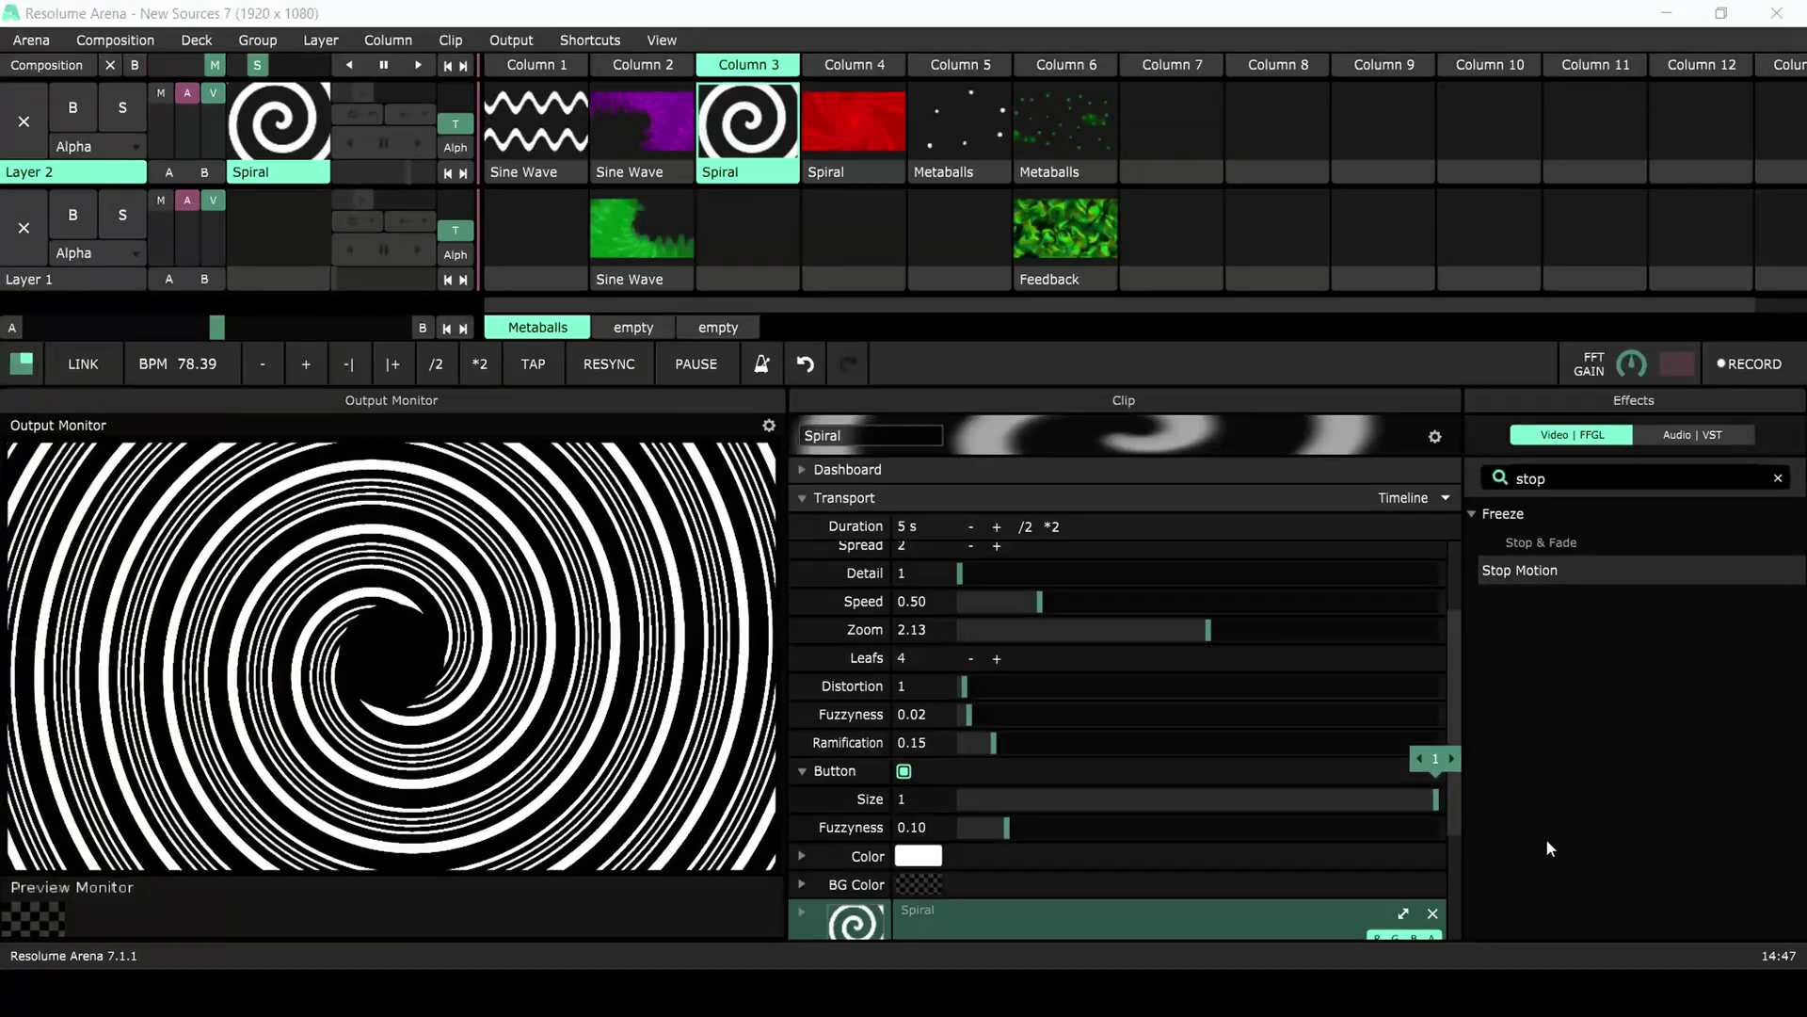
left_click_drag(1006, 827, 1598, 861)
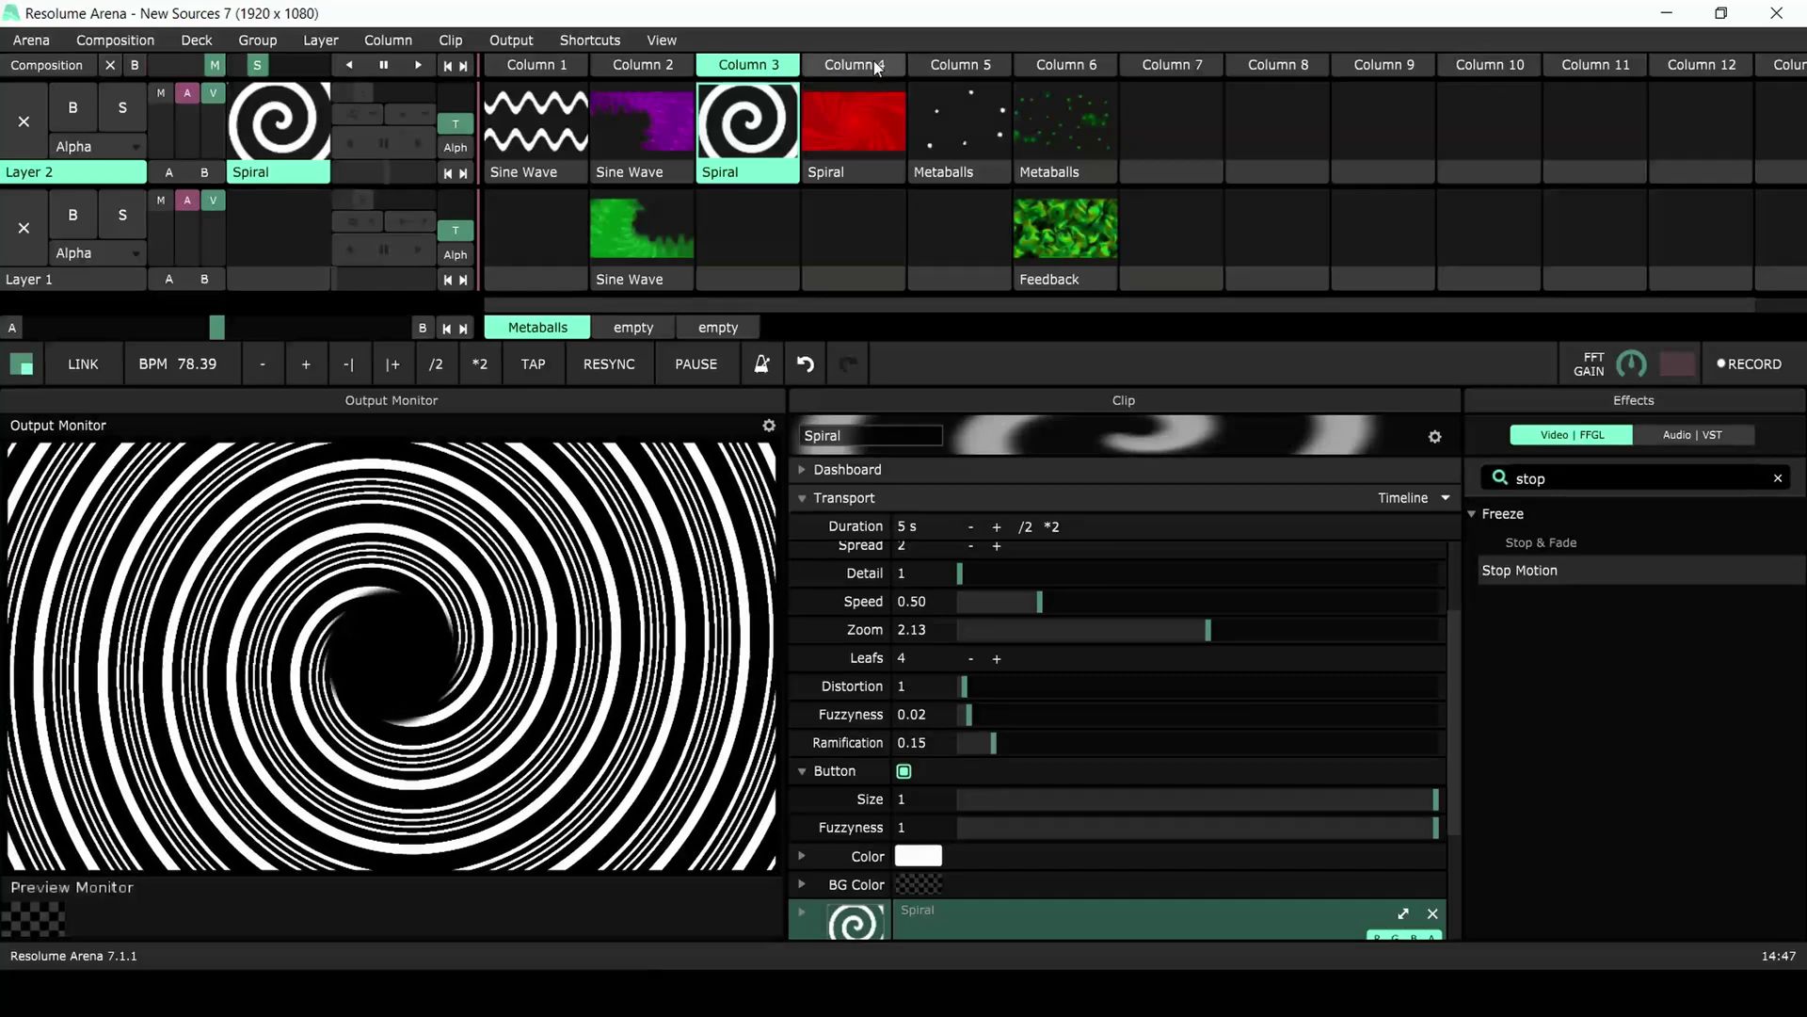
- Launch Column 4's red Spiral and compare it with the Tunnel effect bypassed and restored
left_click(874, 64)
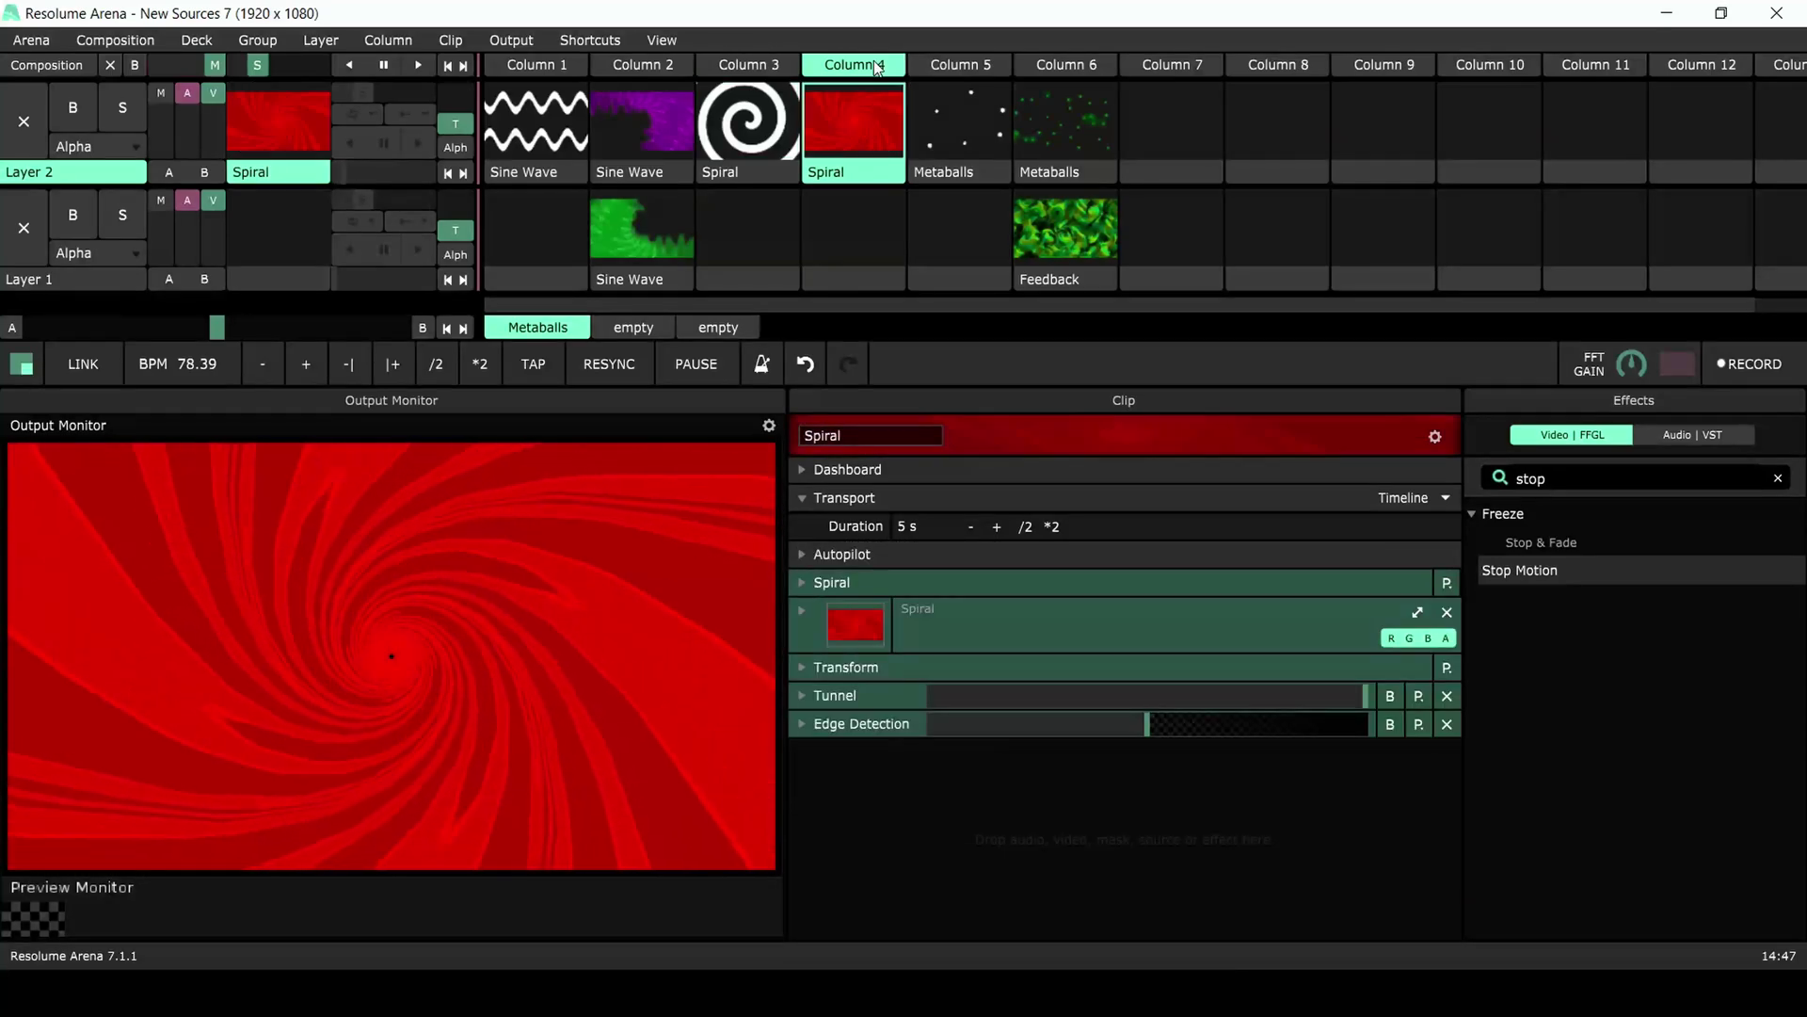
left_click(1389, 695)
left_click(1391, 723)
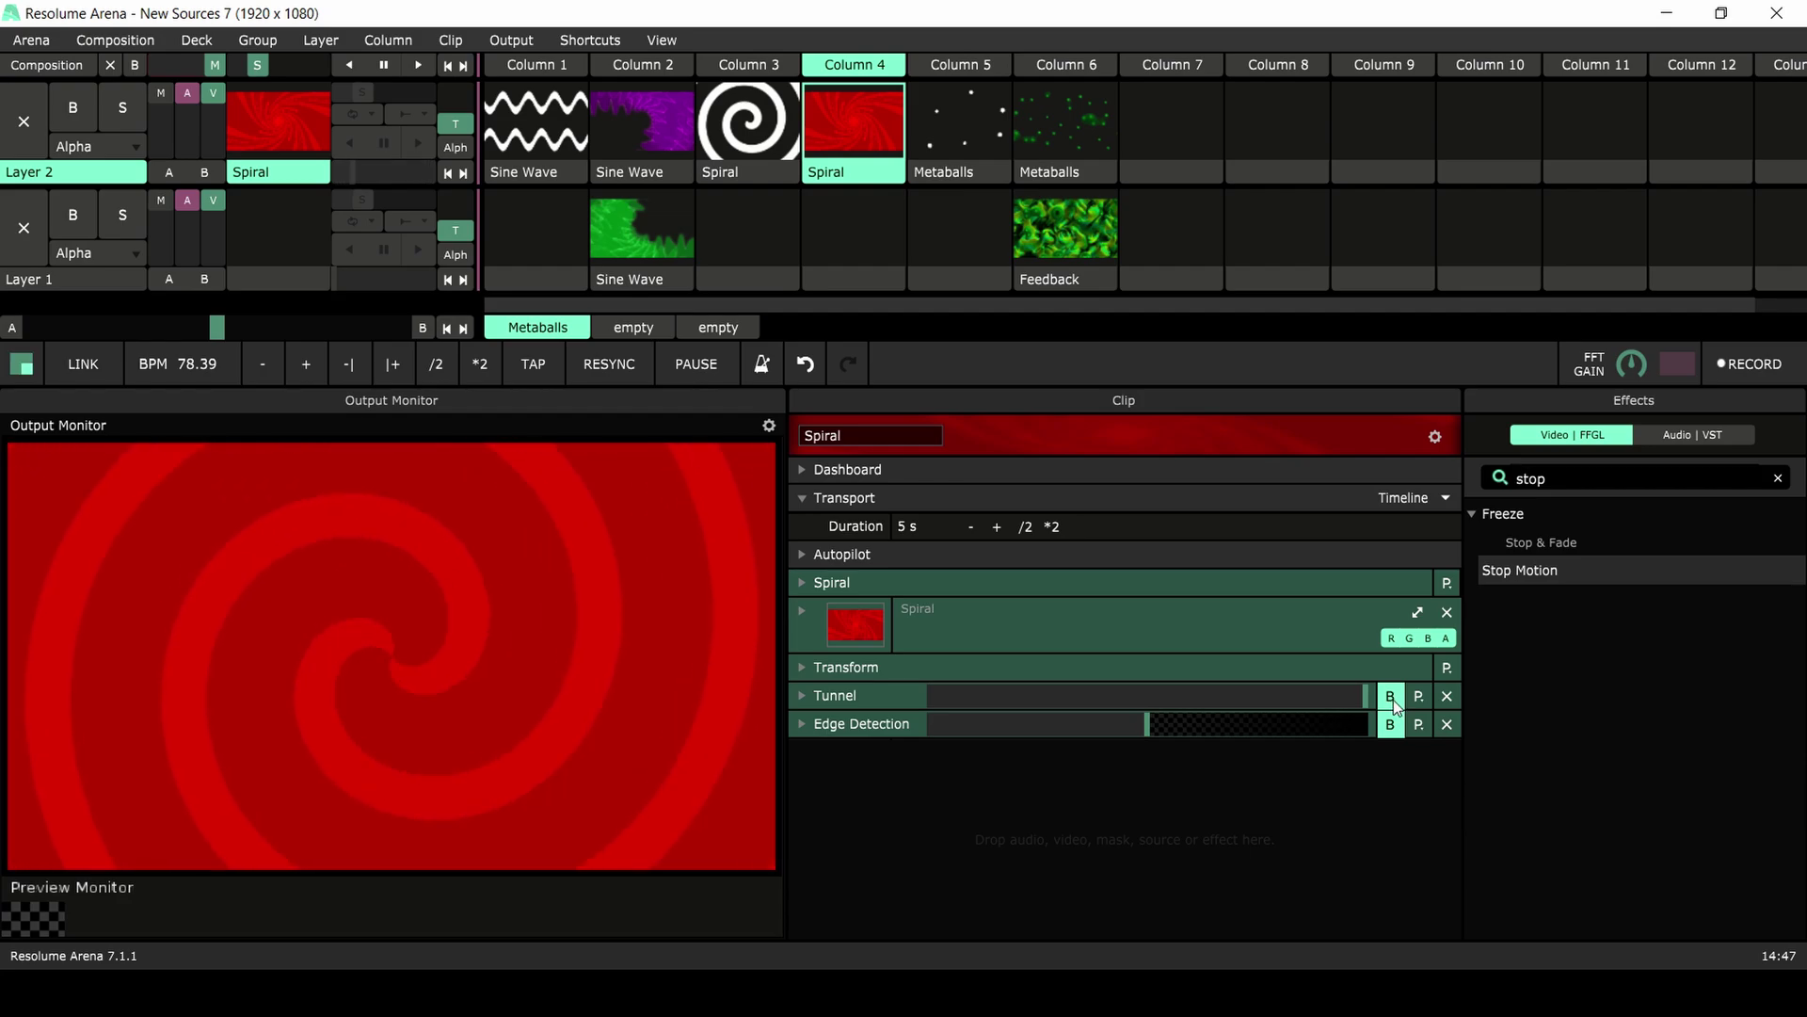
left_click(1392, 699)
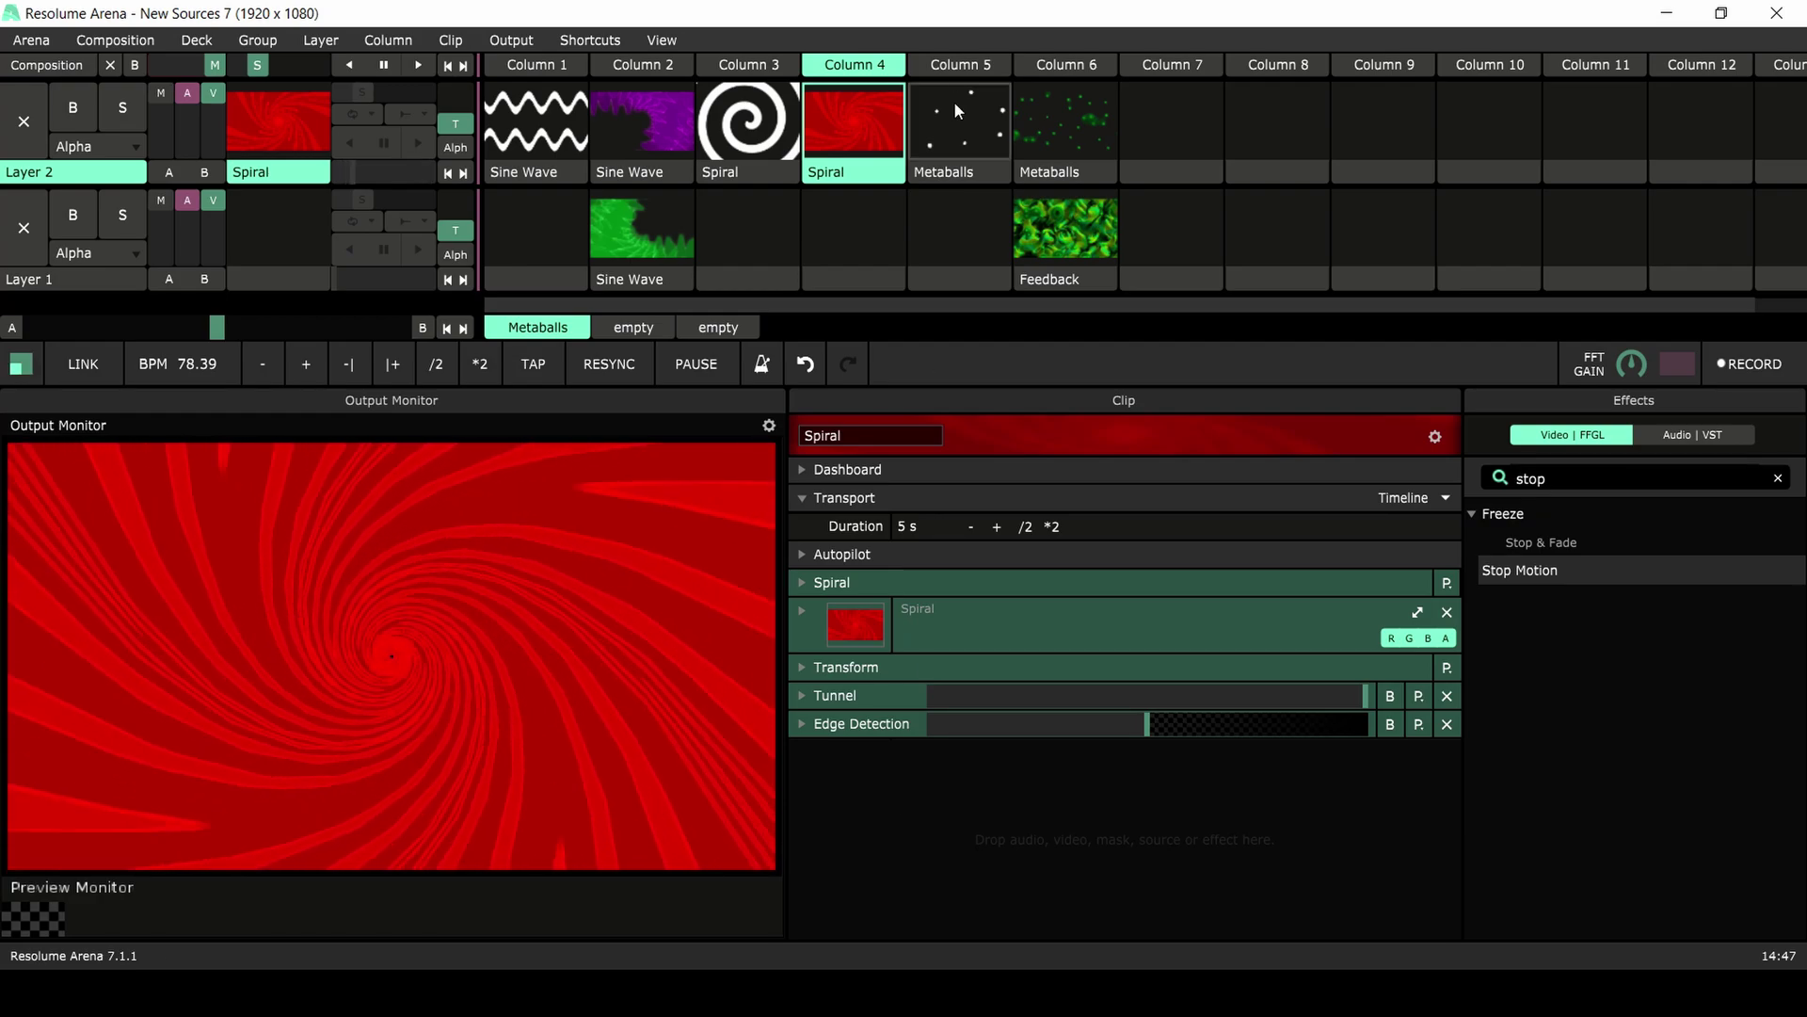
- Launch Column 5's Metaballs clip and raise Grid from 2 to 7
left_click(955, 62)
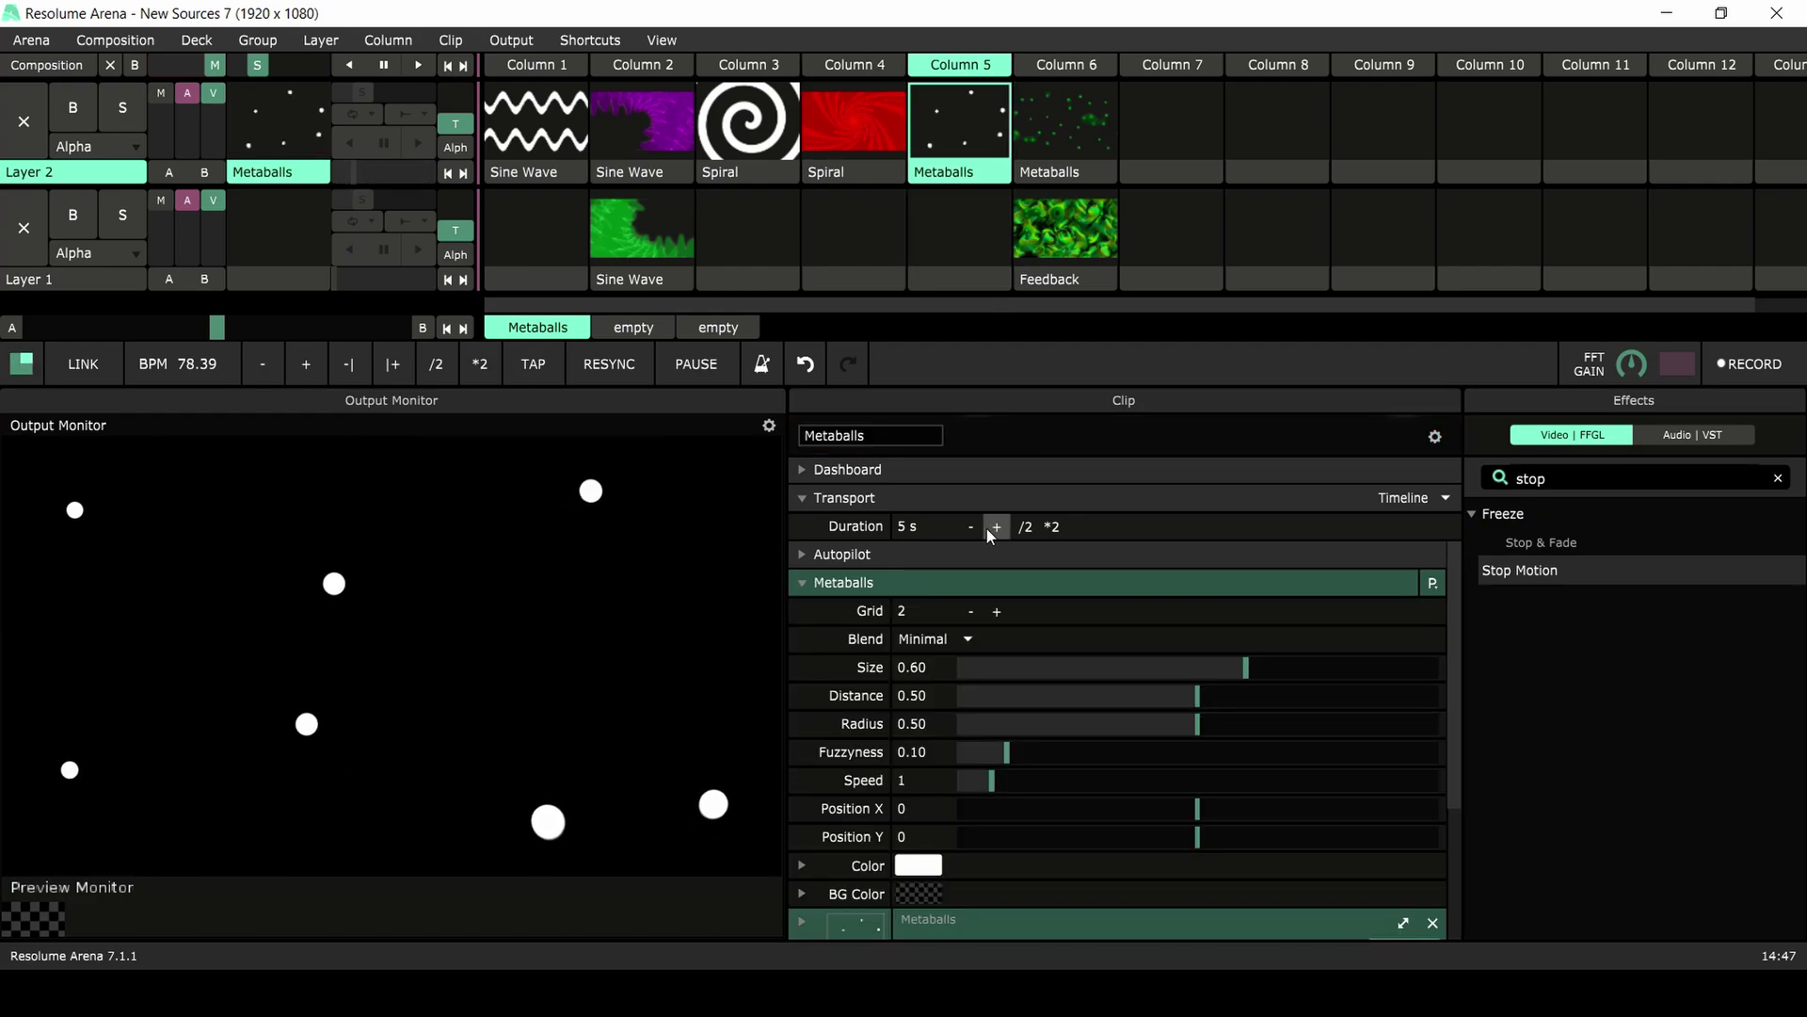
scroll(1455, 696, "down", 2)
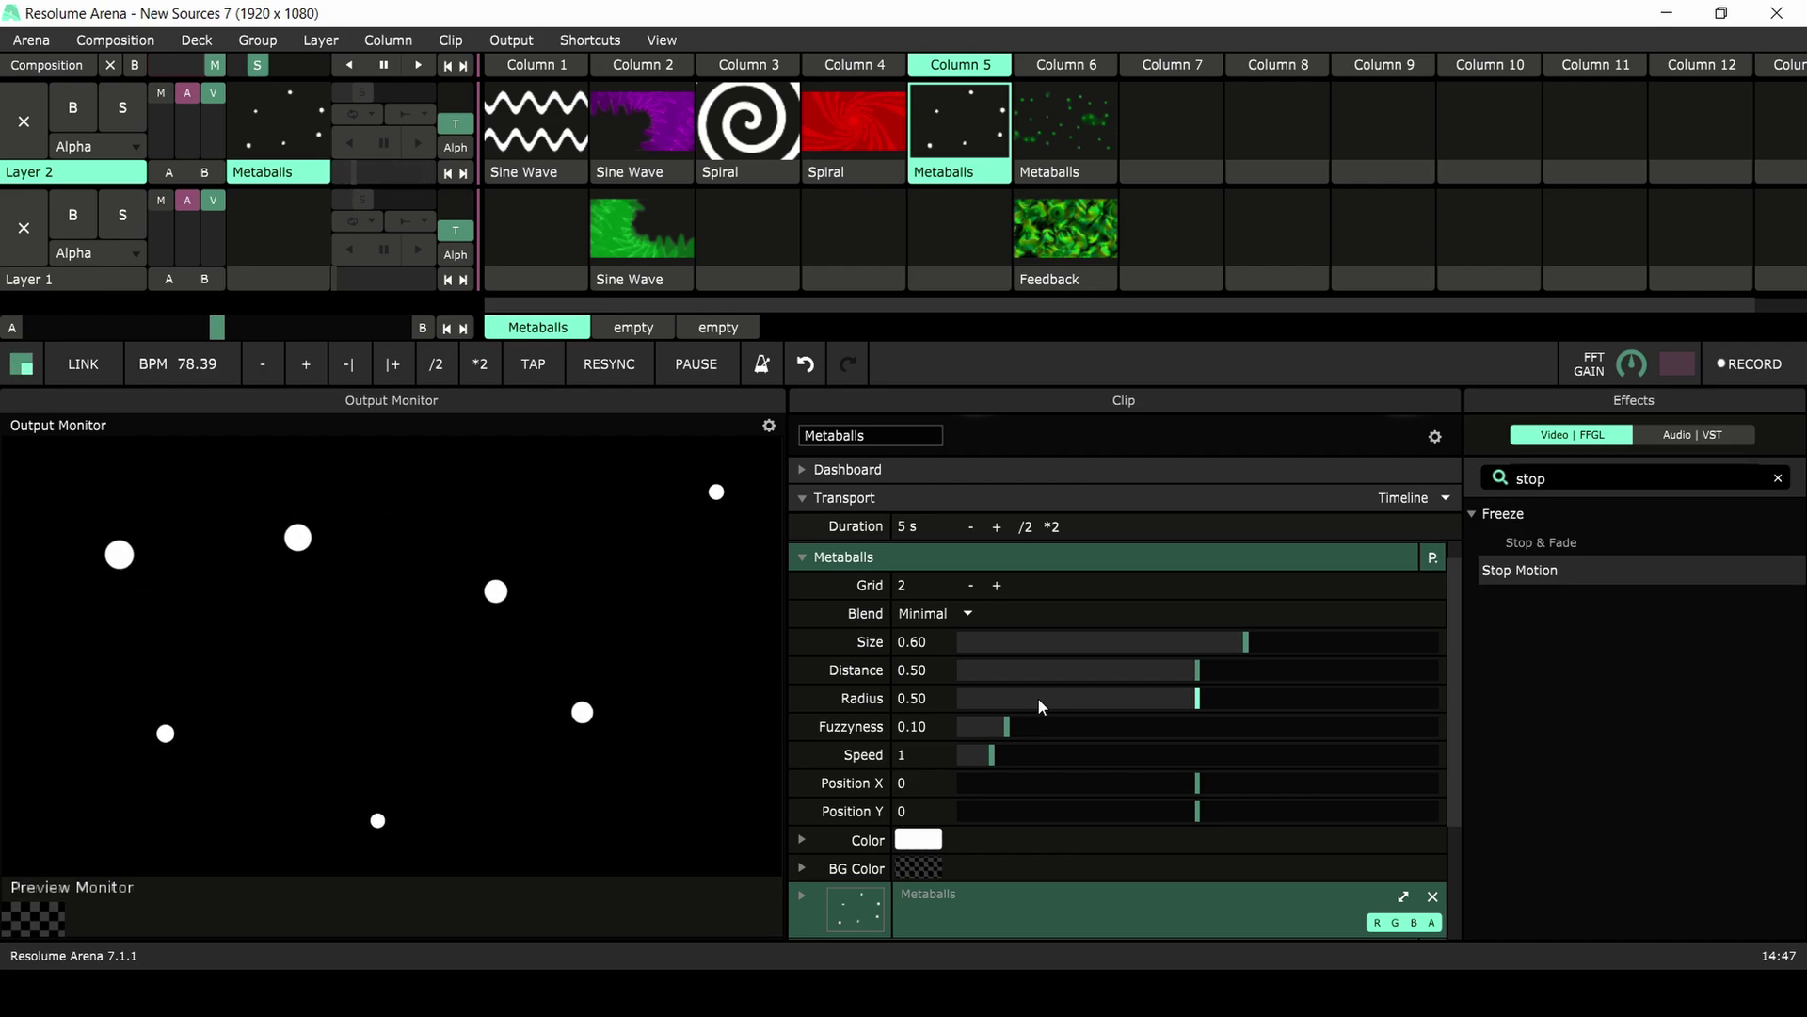
left_click(997, 584)
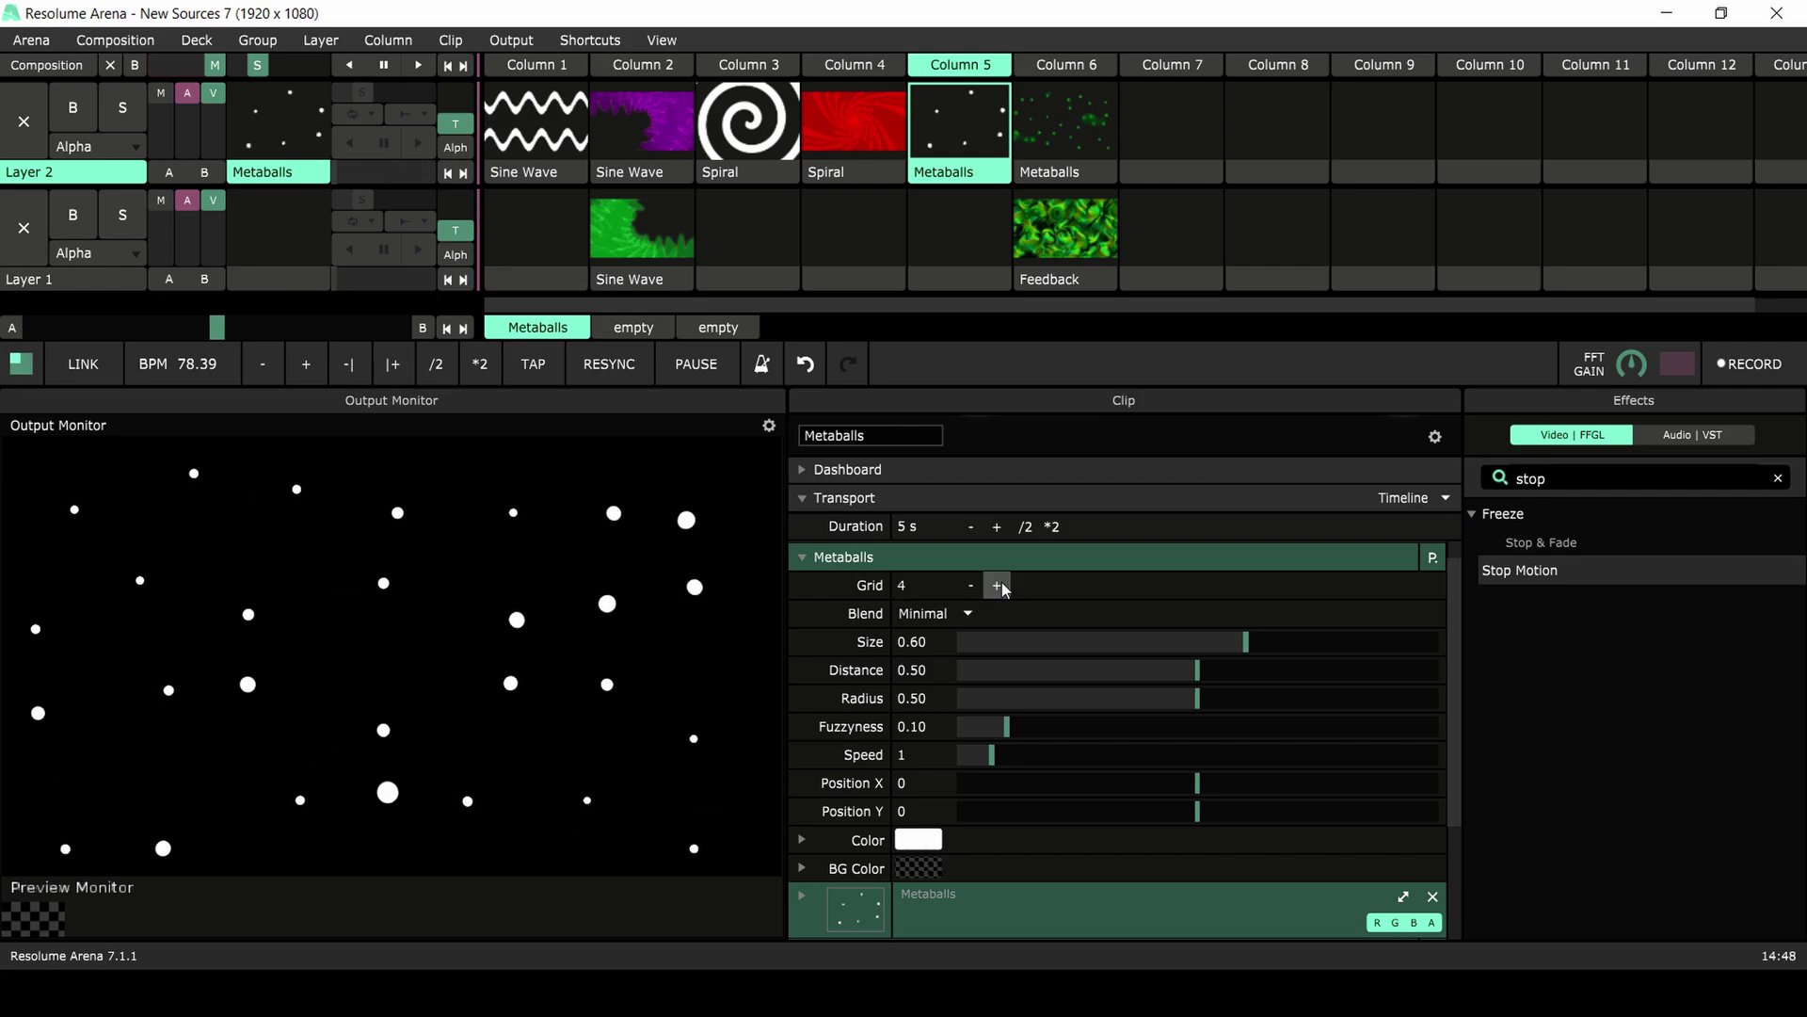
left_click(997, 585)
left_click(997, 584)
left_click(996, 585)
left_click(997, 585)
left_click(996, 584)
left_click(997, 585)
left_click(997, 585)
left_click(997, 585)
left_click(997, 584)
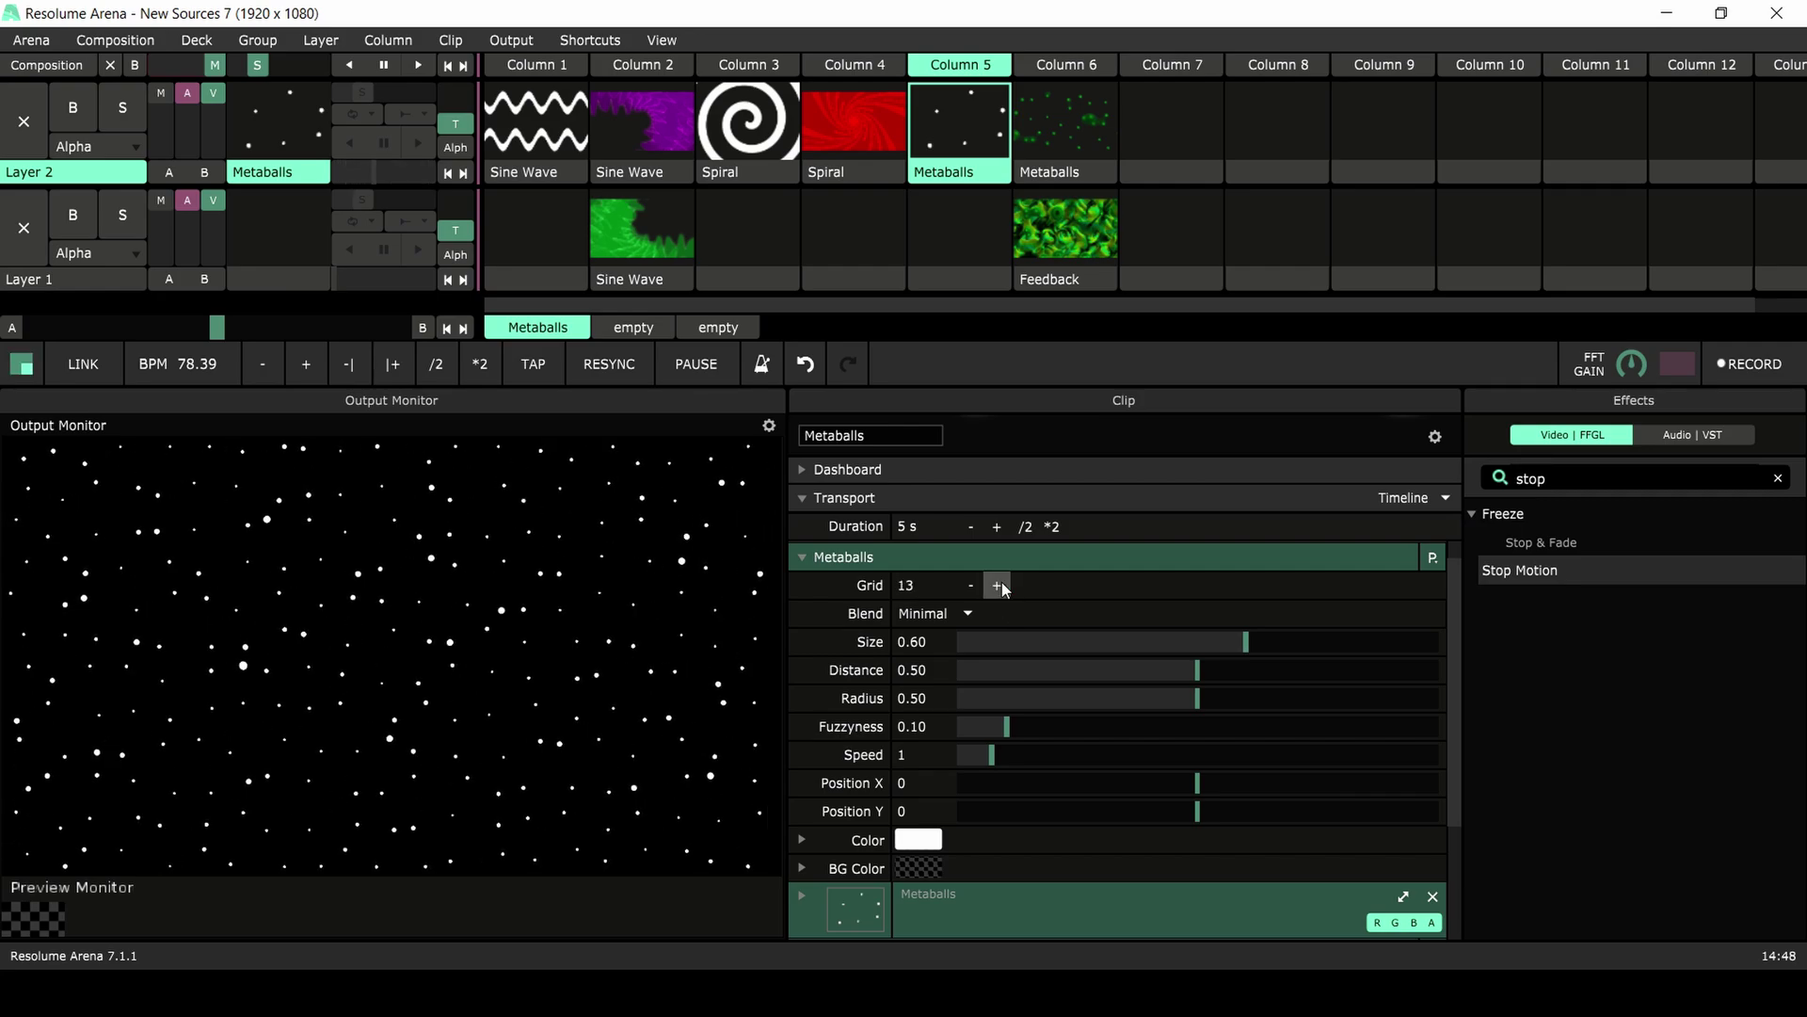
left_click(979, 585)
left_click(979, 585)
left_click(979, 584)
left_click(979, 585)
left_click(979, 584)
left_click(979, 584)
left_click(979, 585)
left_click(979, 584)
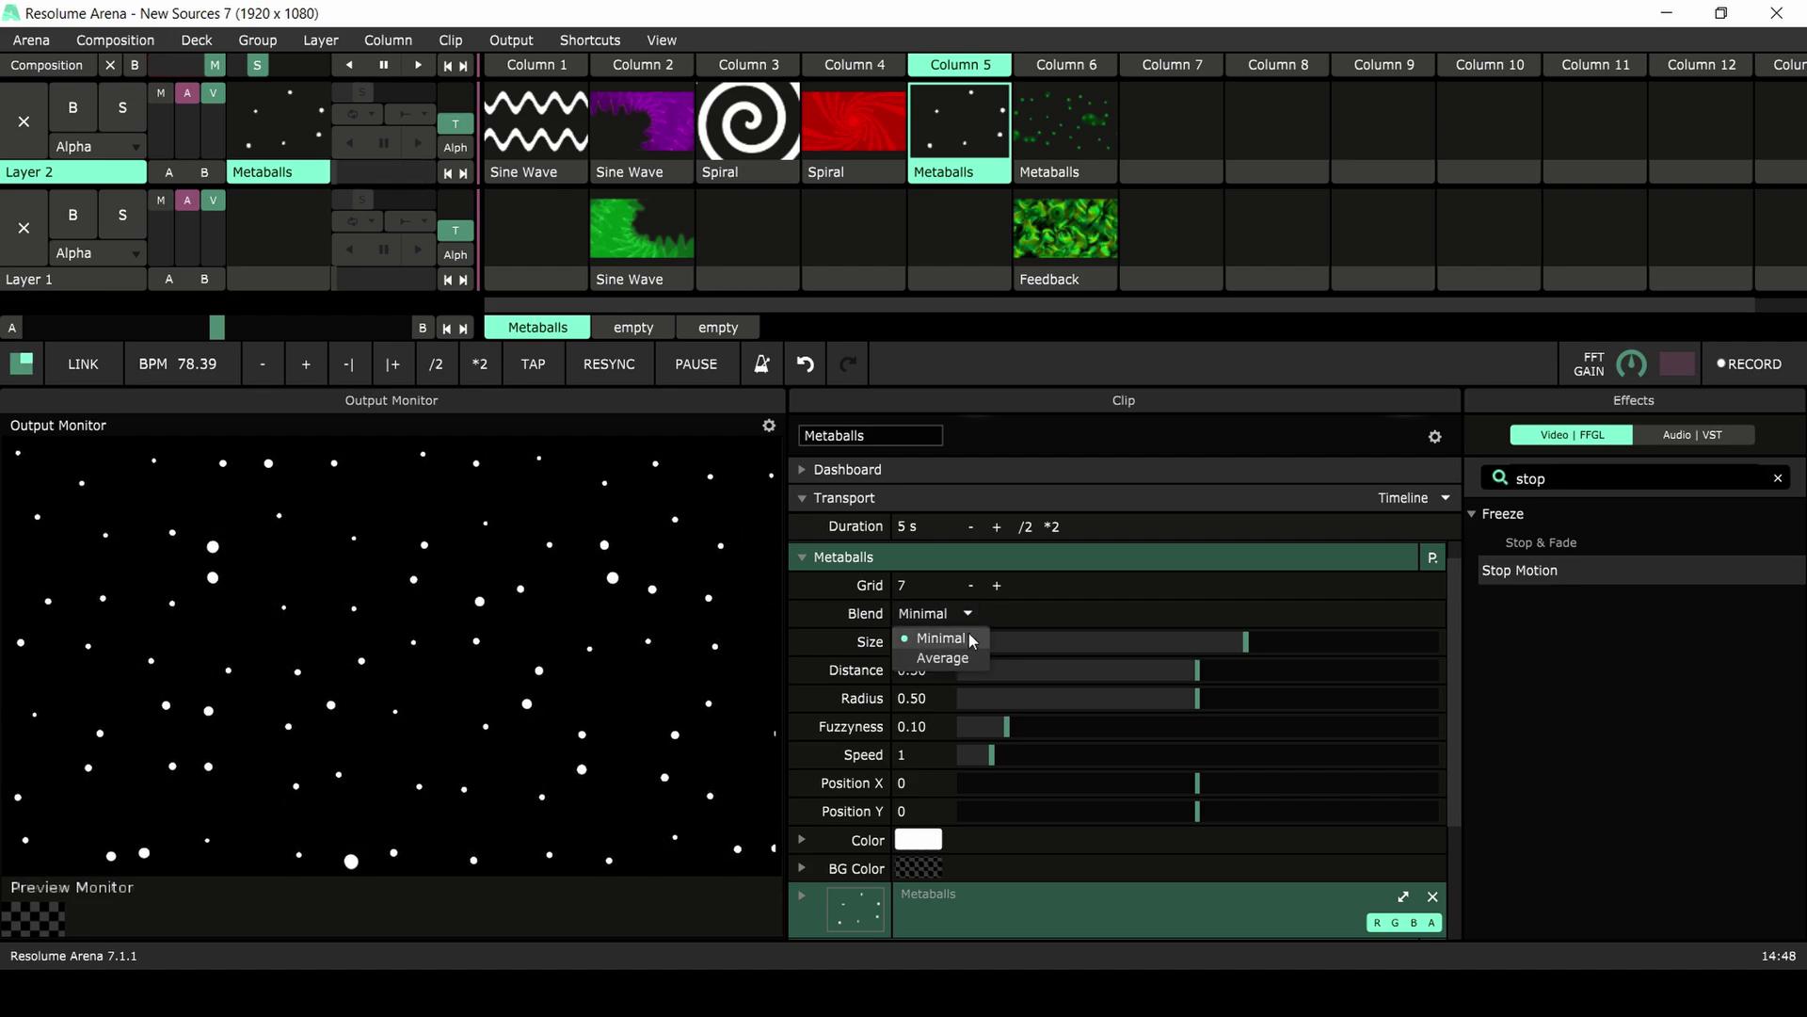
- Try Average blend but keep Minimal, then set Size 0.82 and Distance 0.72
left_click(979, 657)
left_click(975, 616)
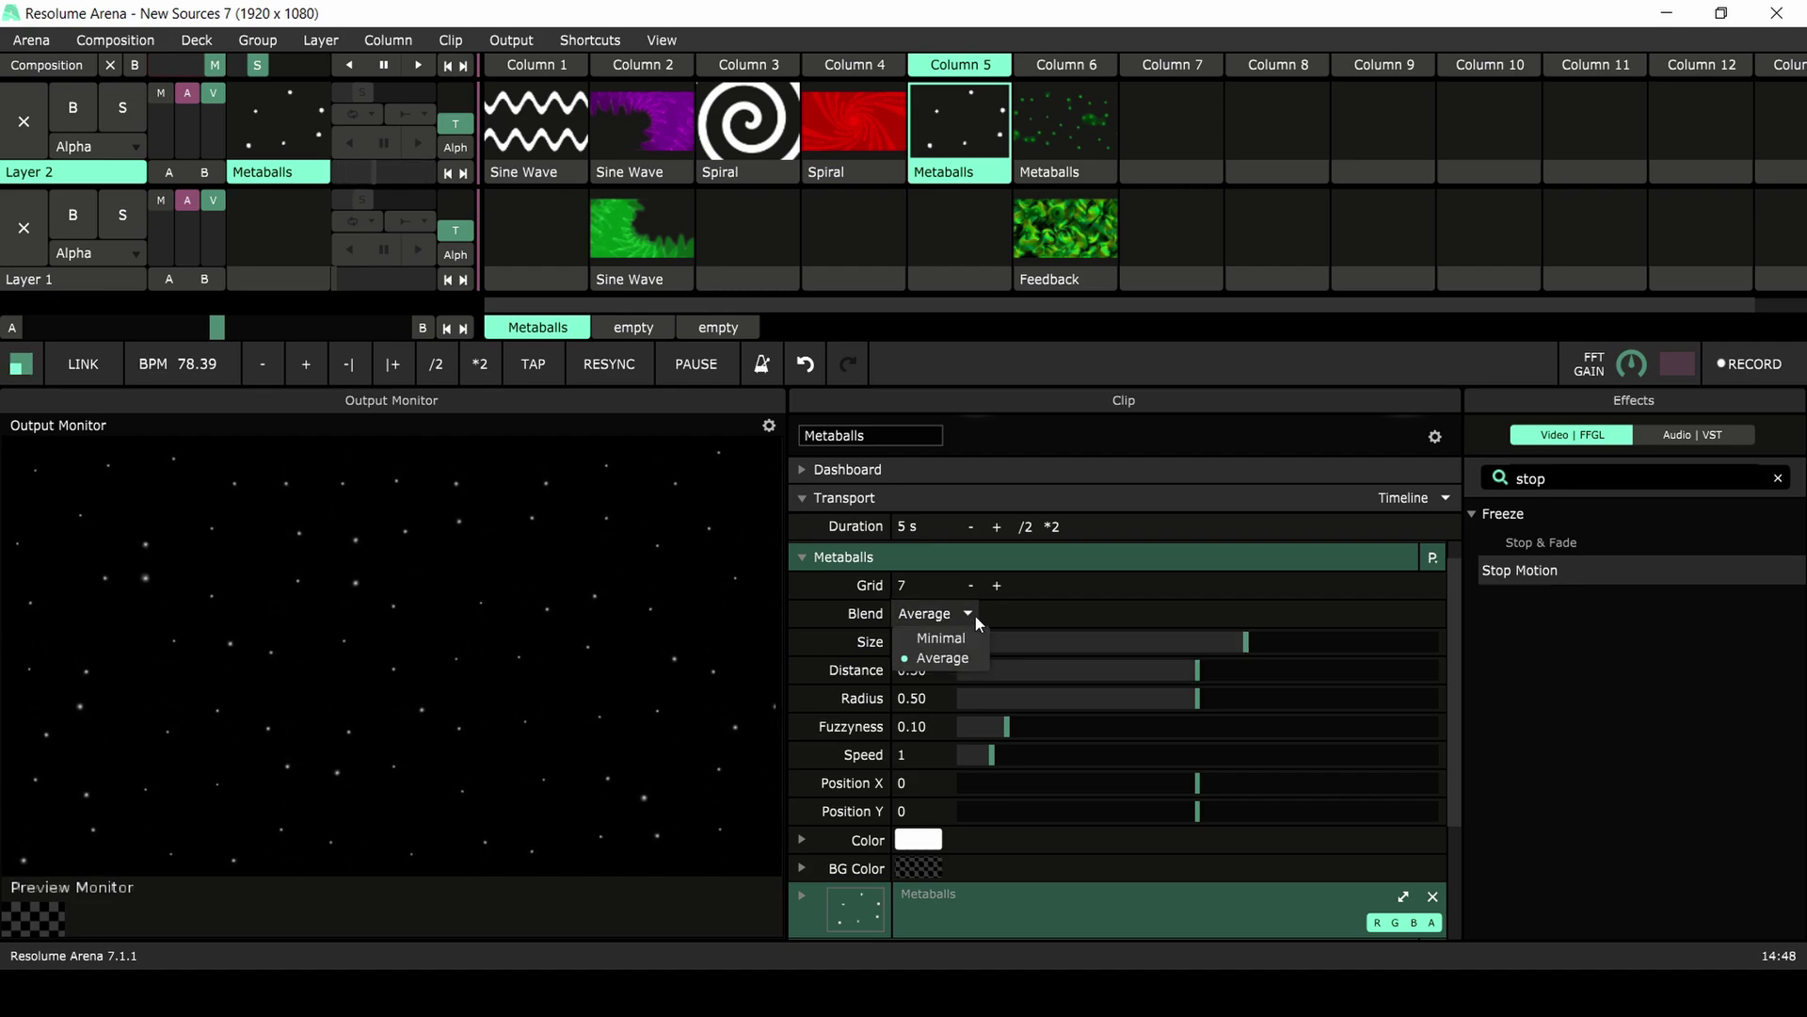
left_click(962, 639)
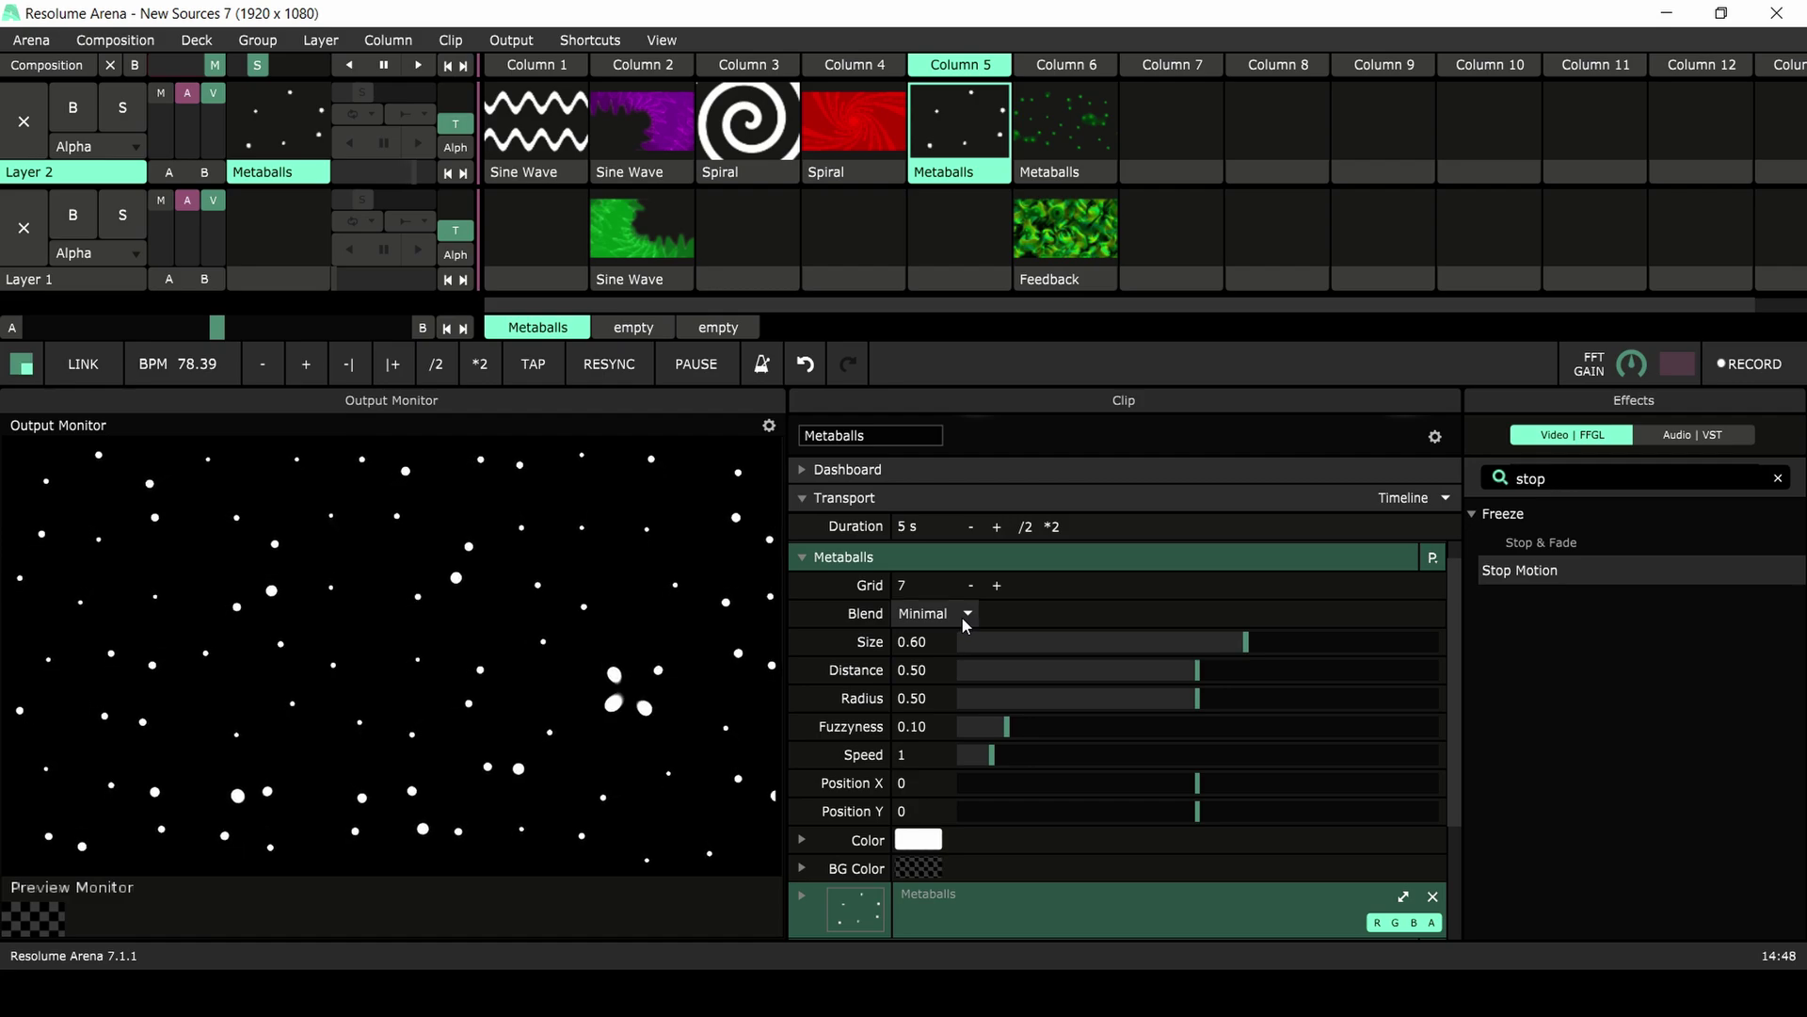
left_click(962, 616)
left_click(963, 650)
left_click(969, 610)
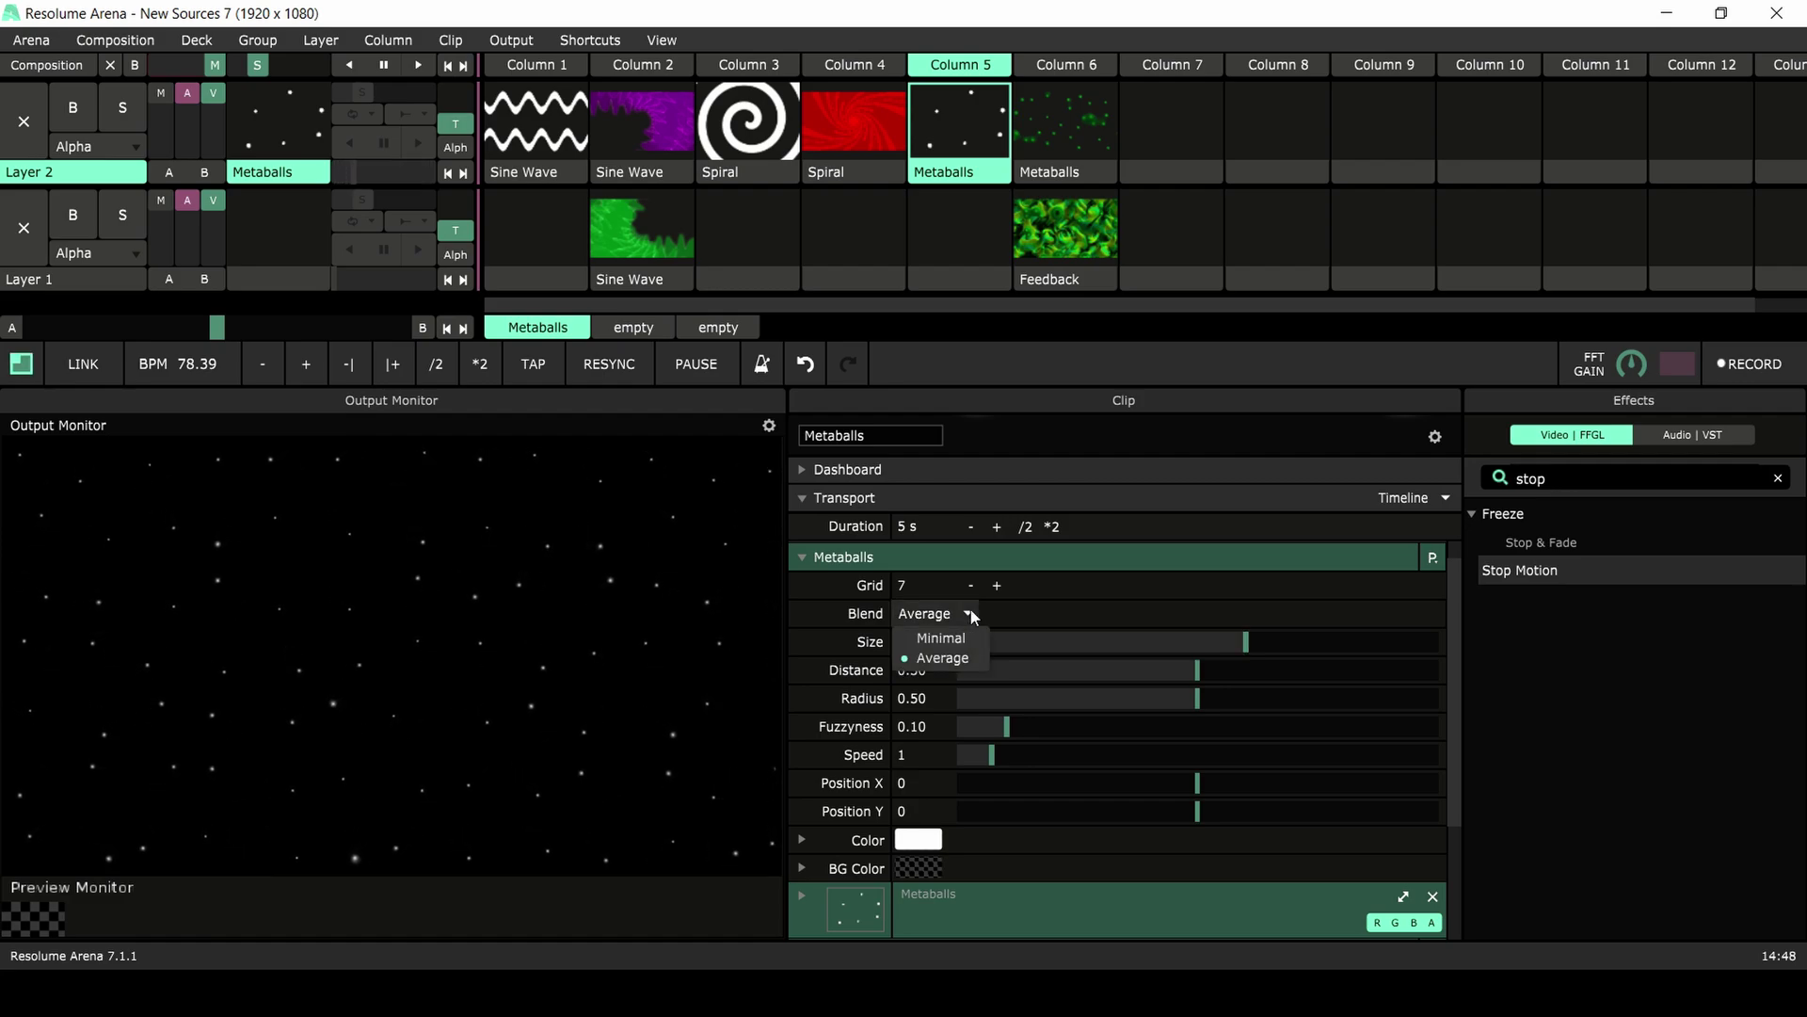
left_click(964, 637)
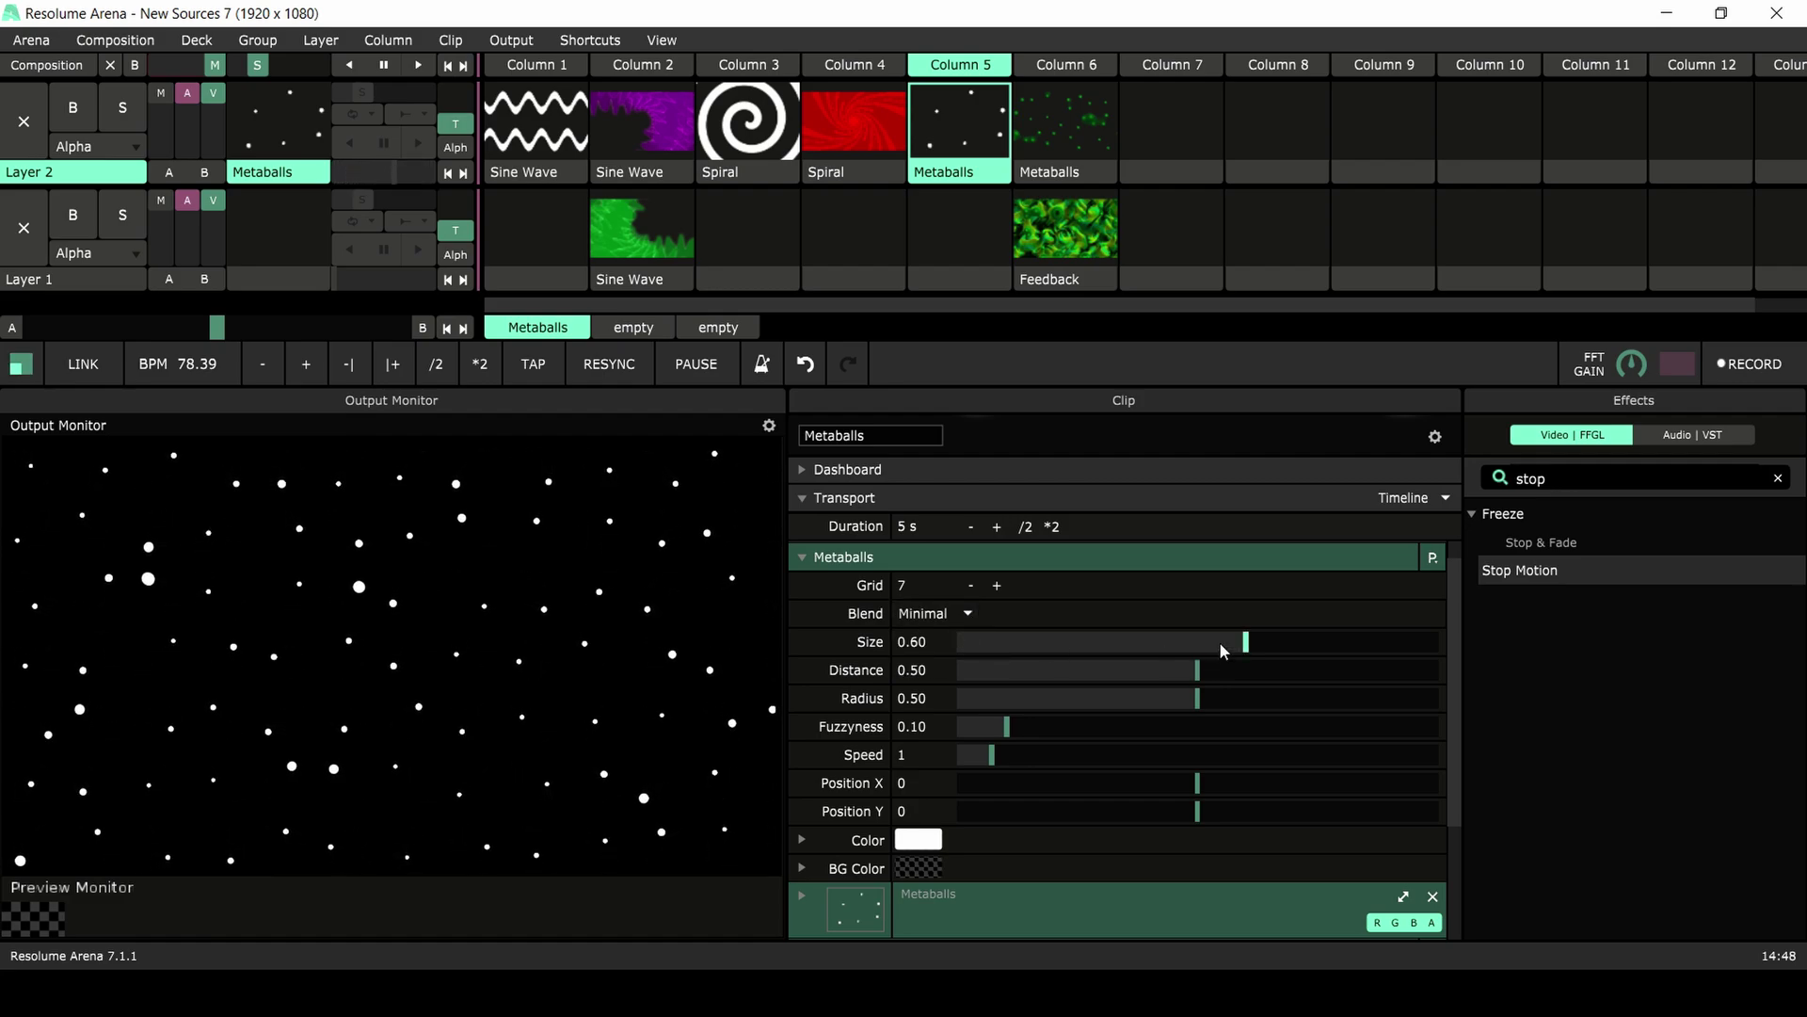
left_click_drag(1225, 641, 1354, 659)
left_click_drag(1198, 670, 1305, 703)
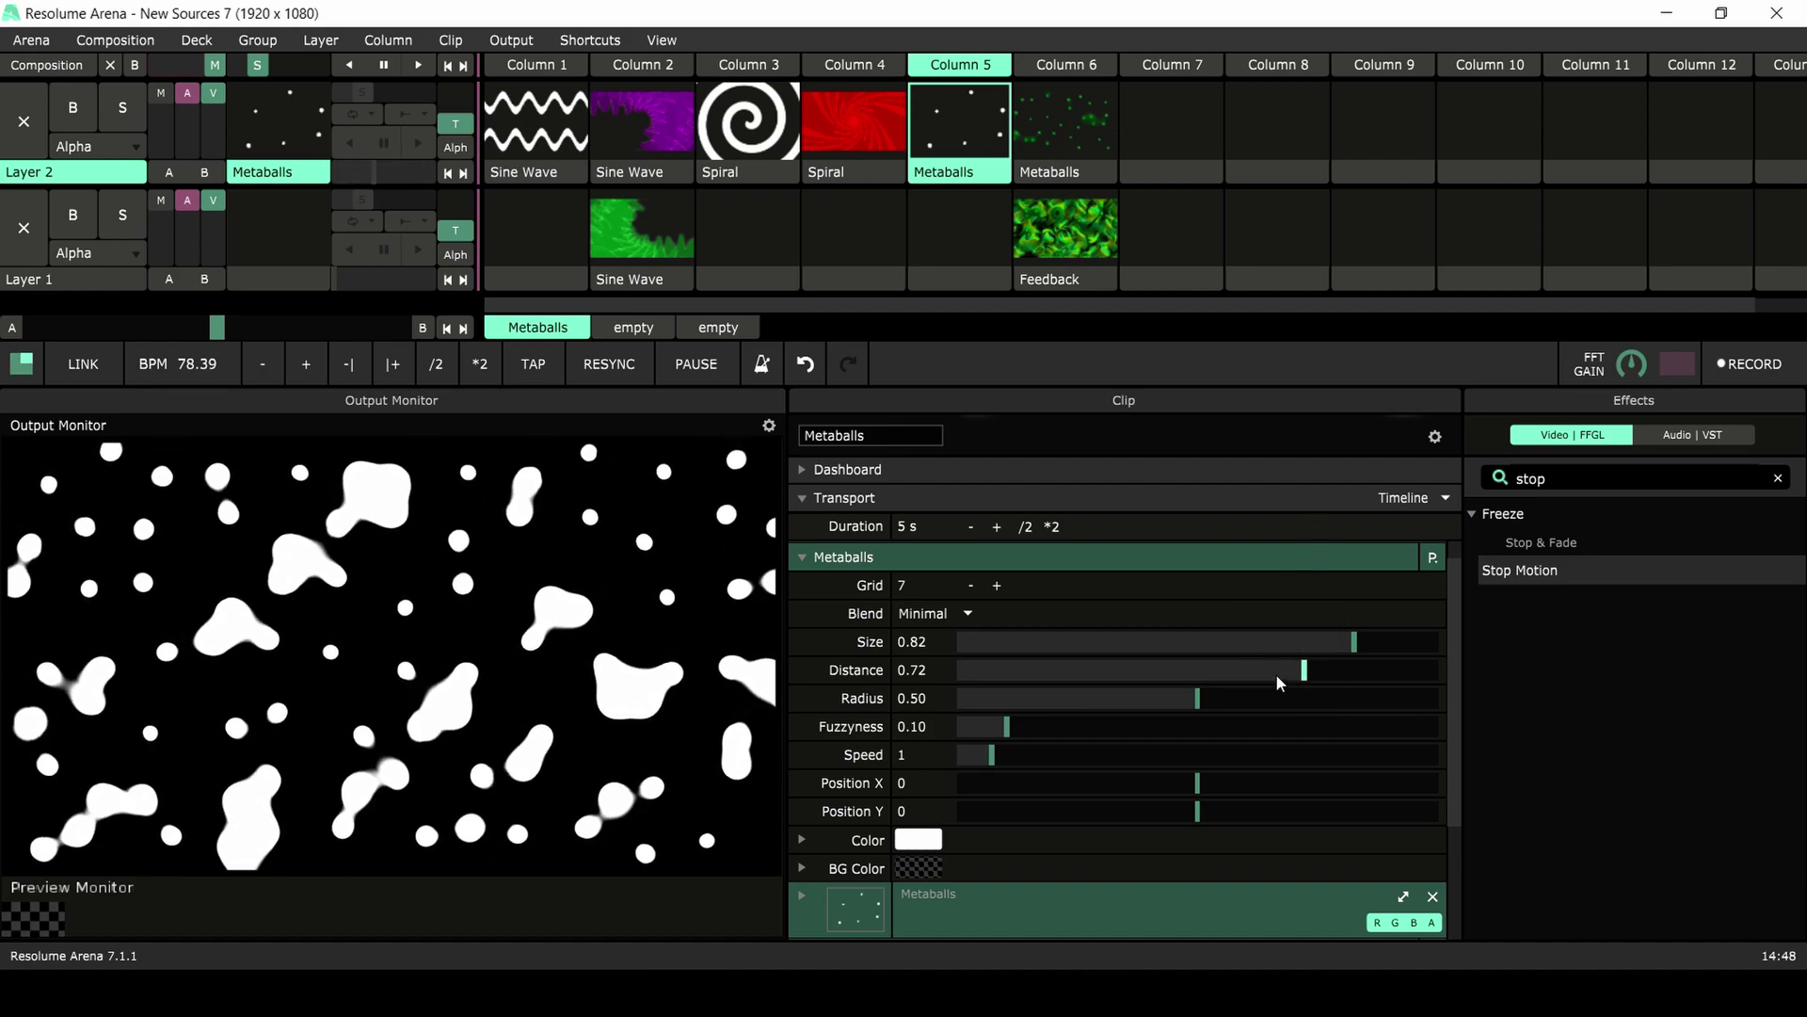
- Settle Metaballs Radius at 0.73 and Fuzzyness at 0.22, with Speed 4.12
left_click_drag(1193, 697, 928, 698)
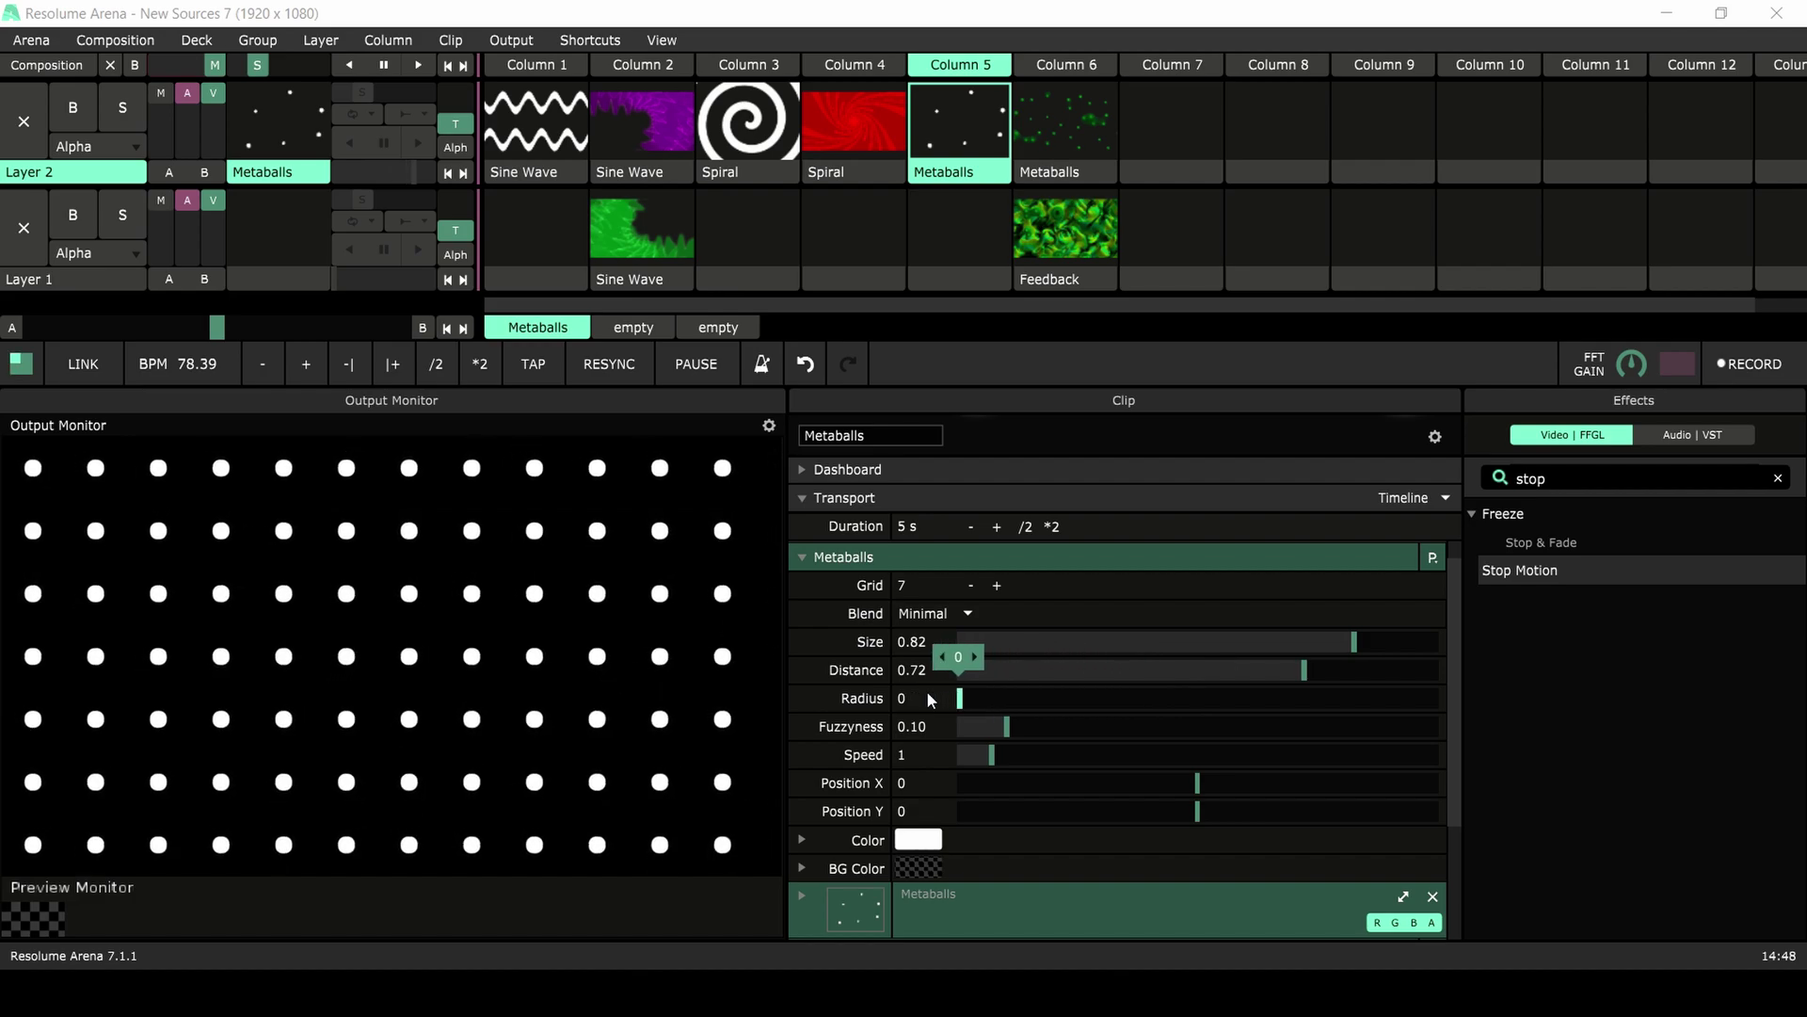
left_click_drag(1116, 697, 1454, 742)
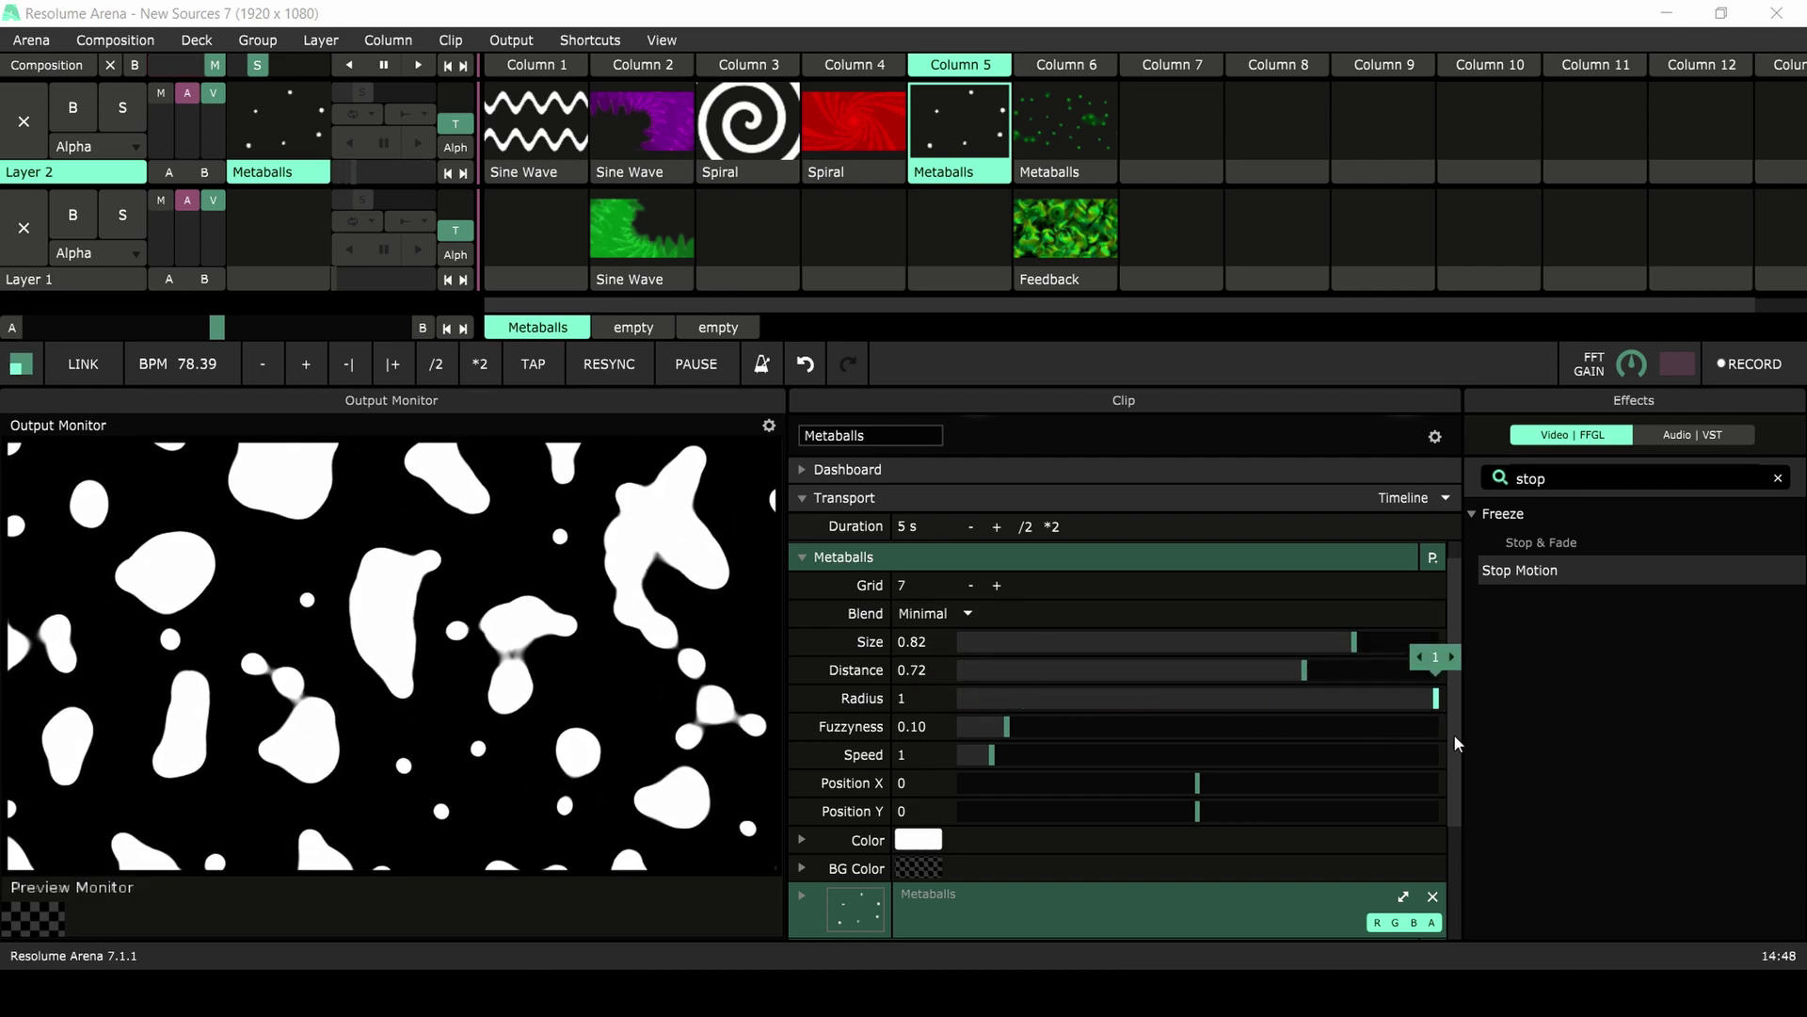
left_click_drag(1577, 763, 1308, 772)
left_click_drag(1005, 727, 1090, 765)
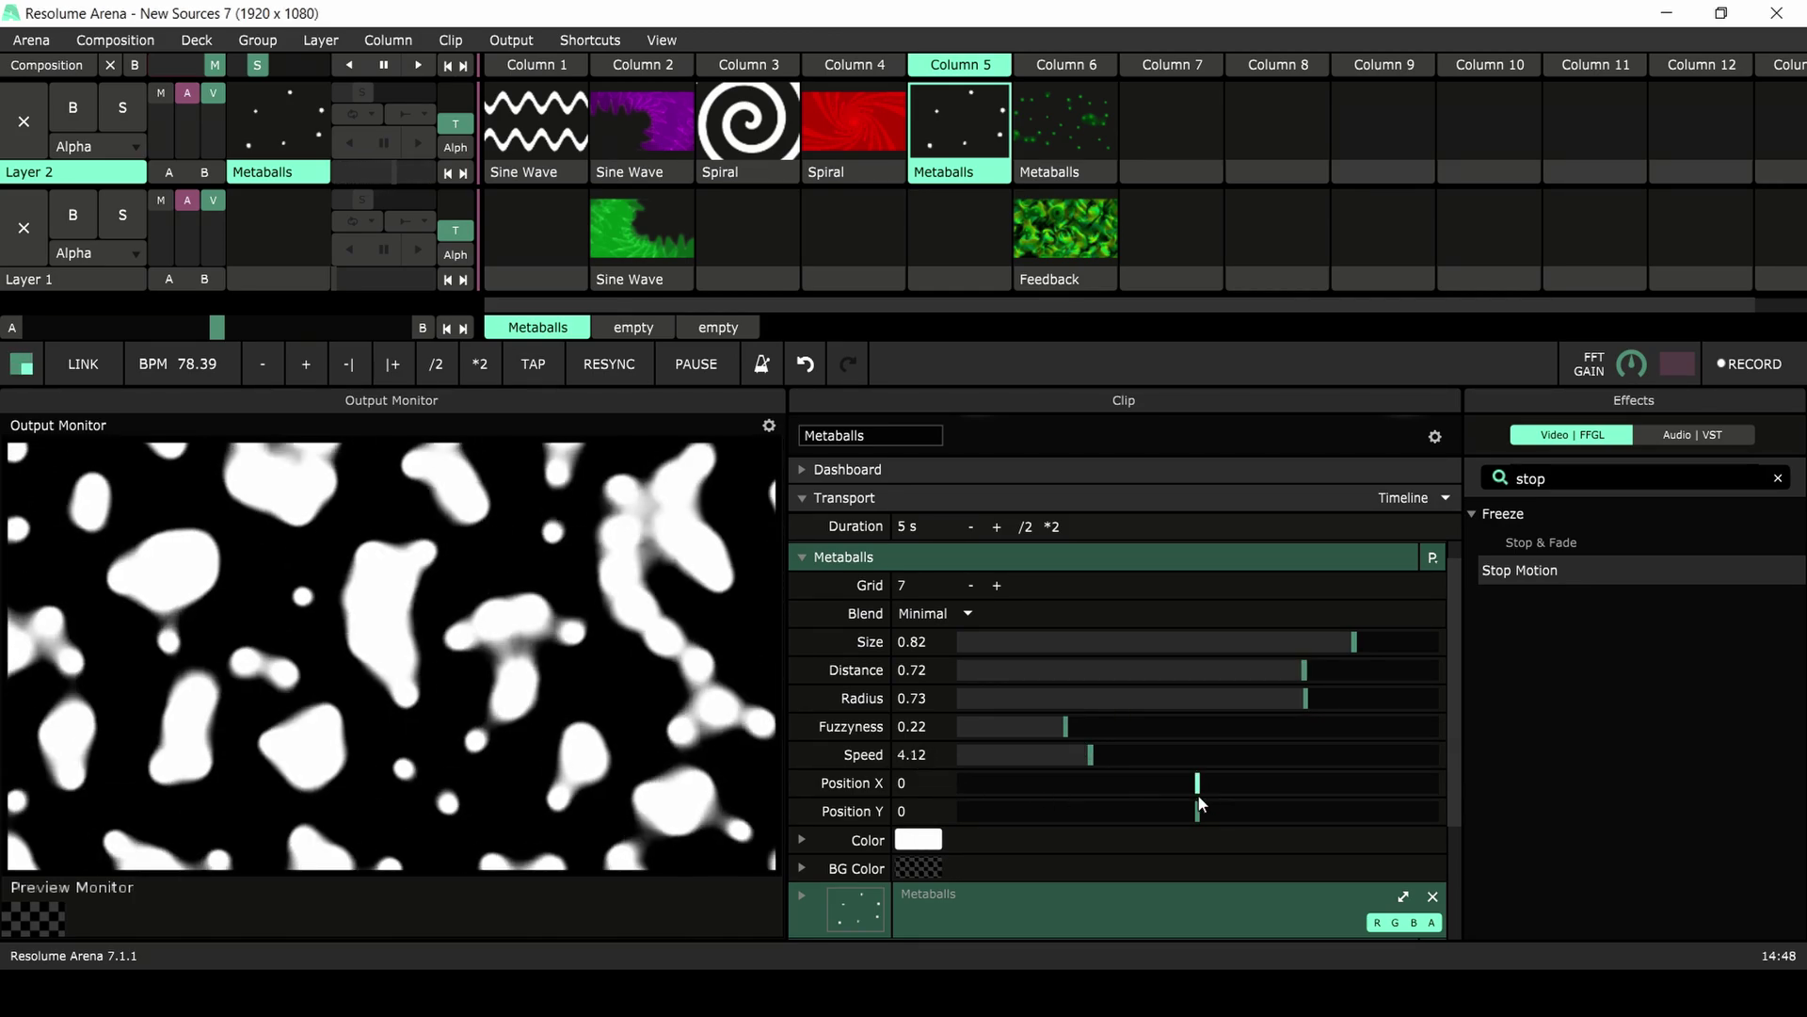
- Test Position X and Y offsets, then reset them to 0
left_click_drag(1198, 783, 1466, 844)
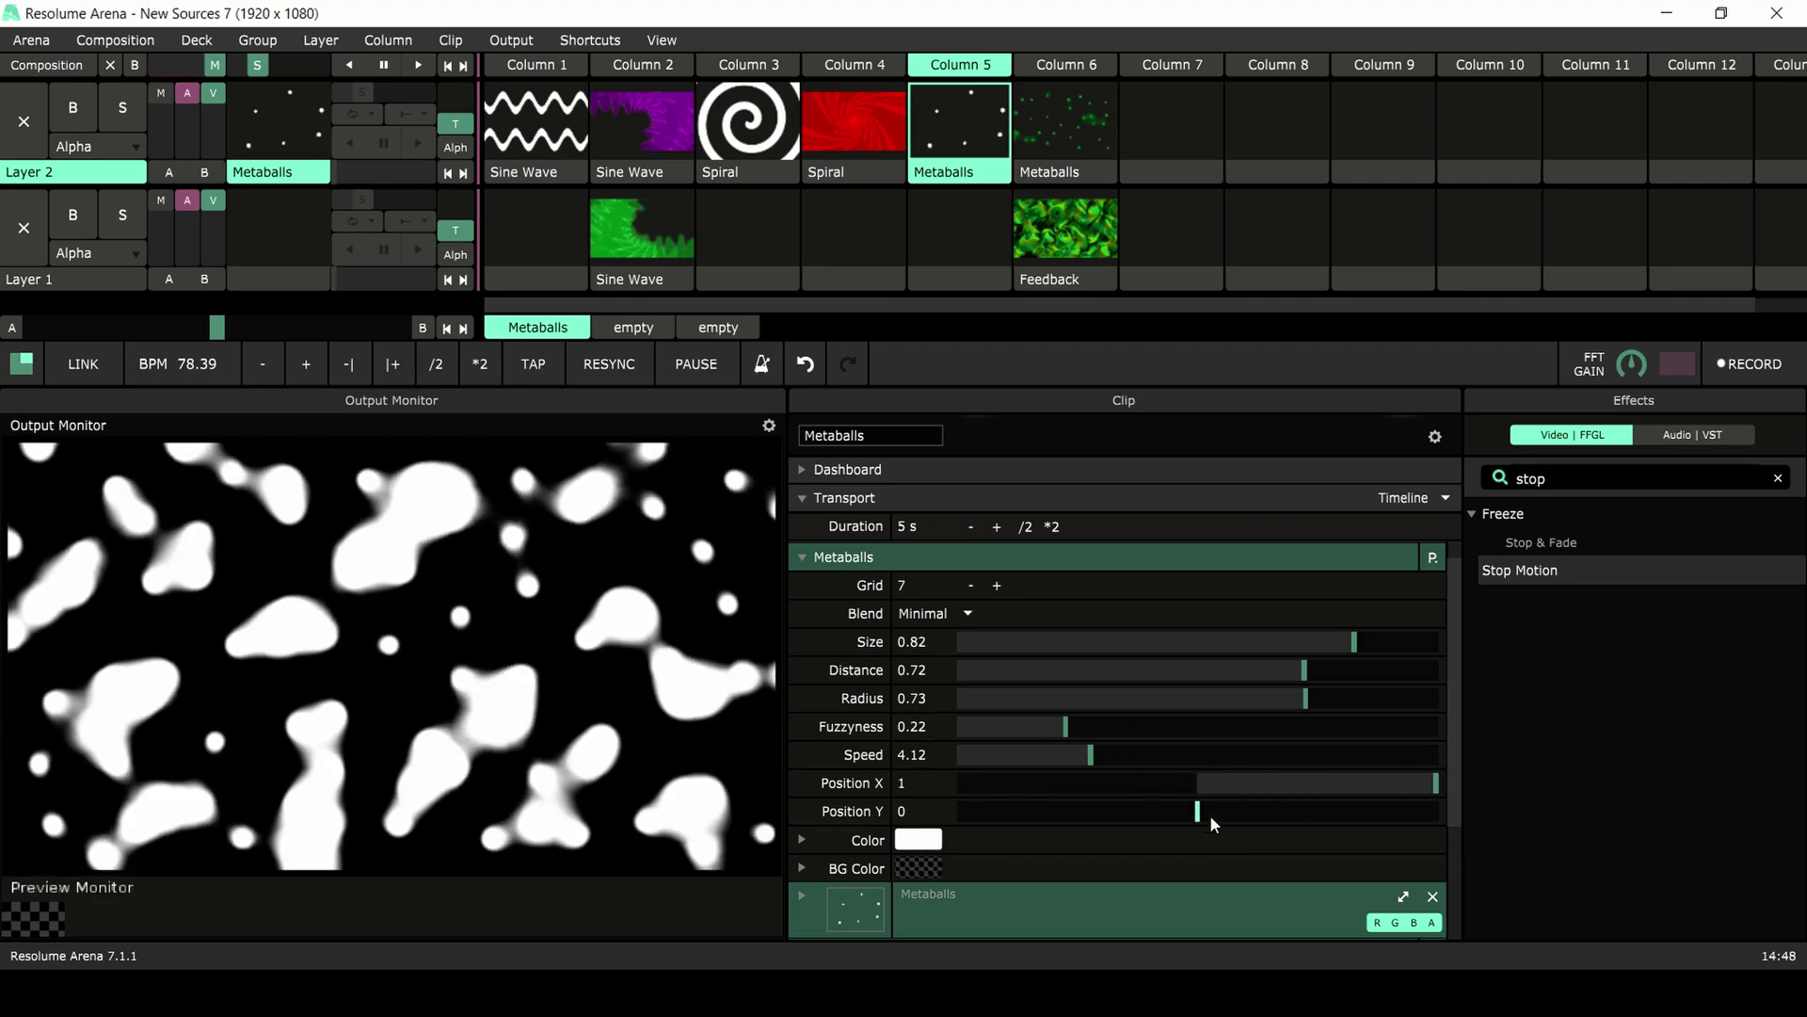
left_click_drag(1211, 815, 1246, 783)
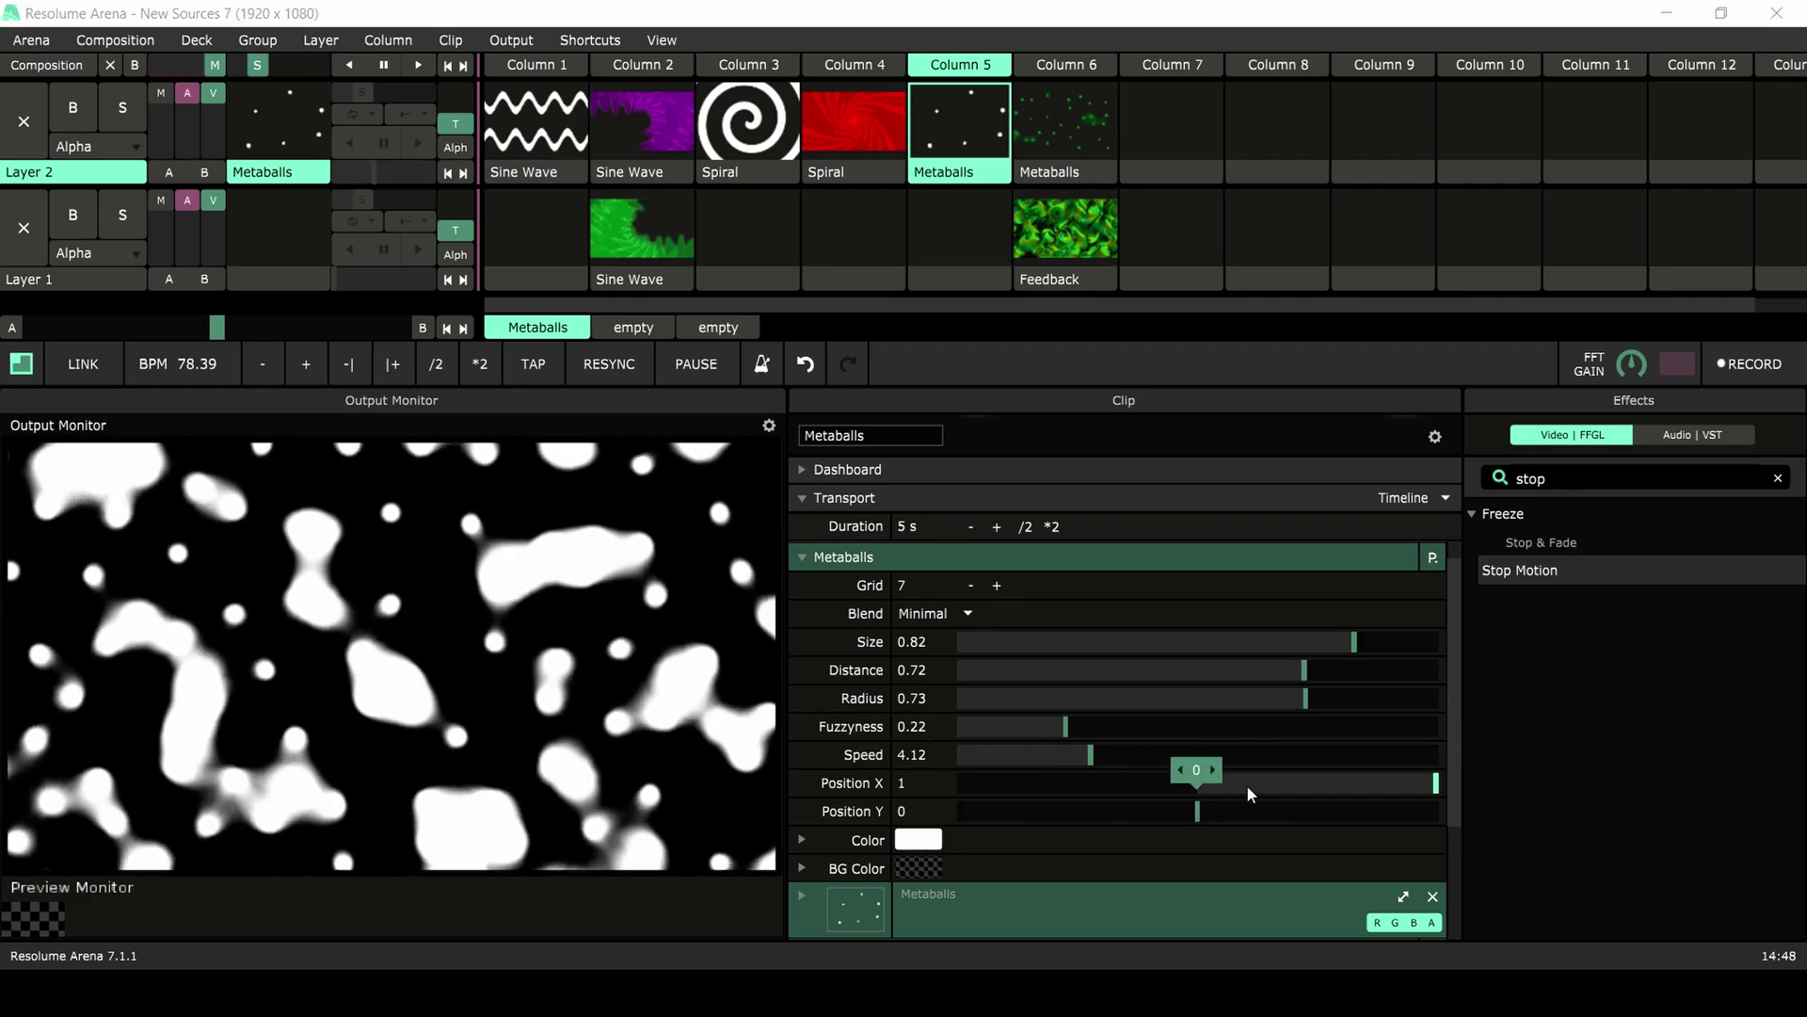
double_click(1246, 783)
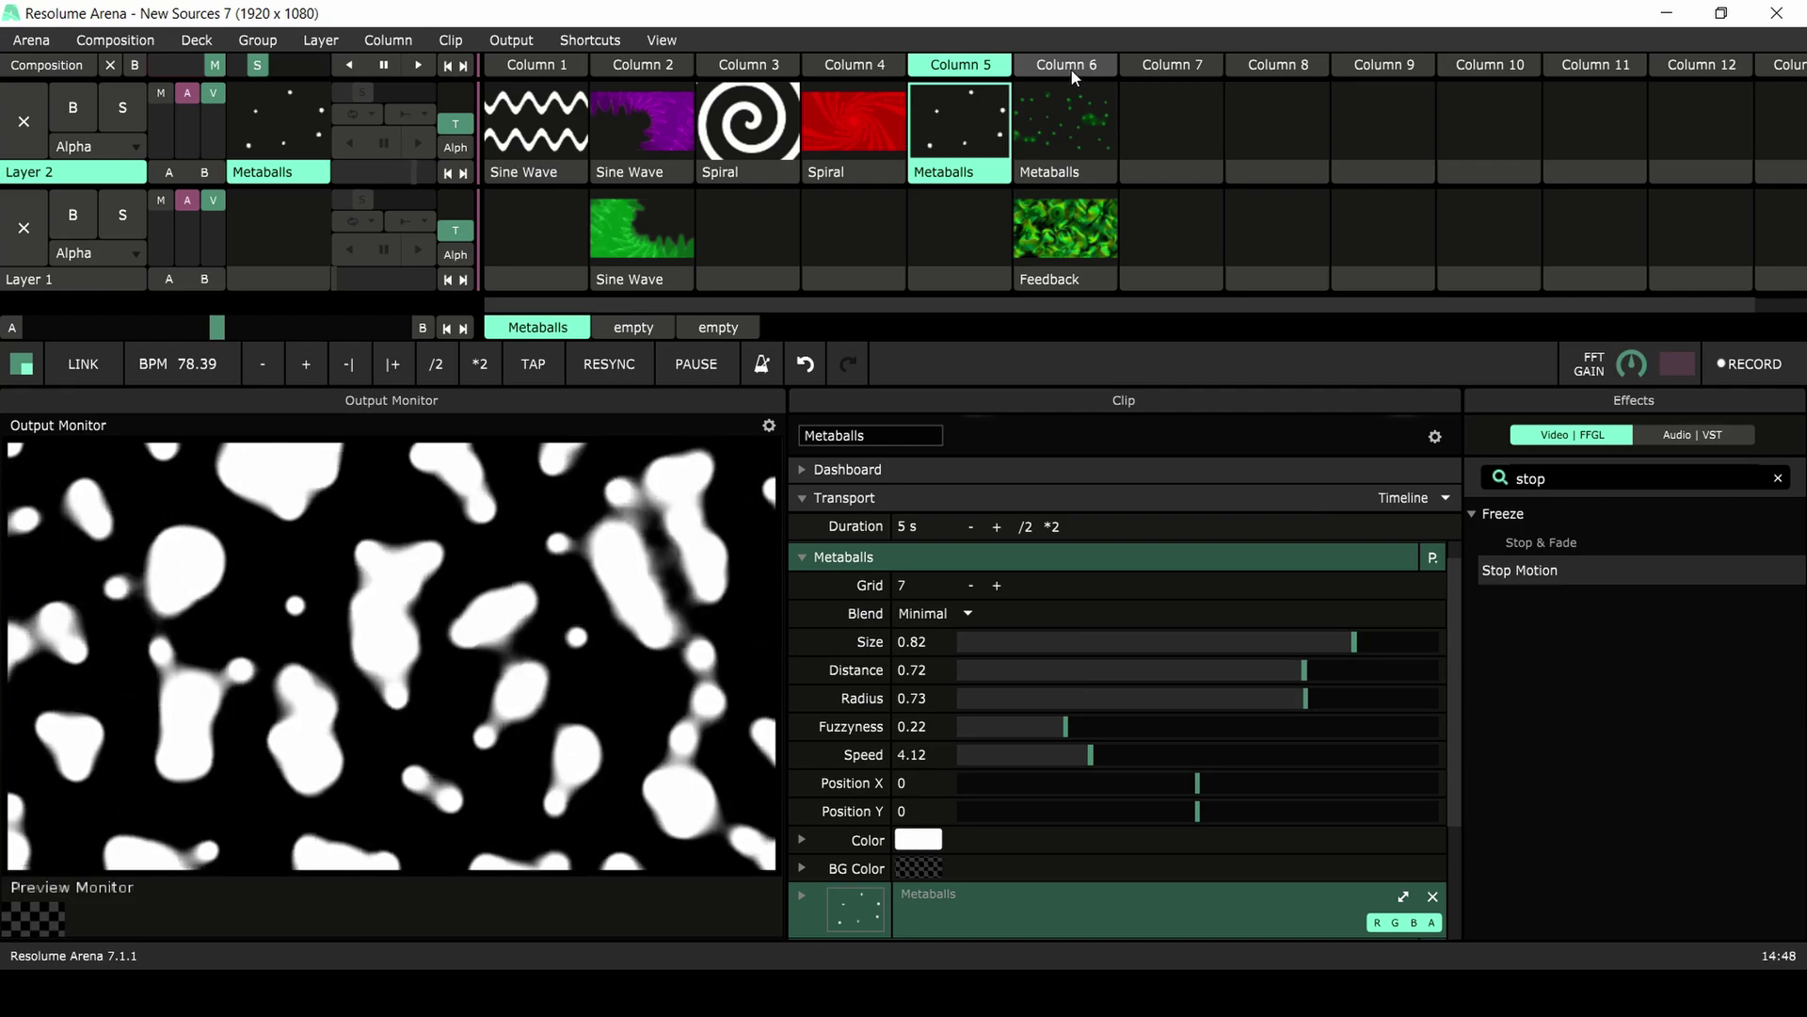
- Launch Column 6's green Metaballs and Feedback clips and preview the Metaballs clip's animated Size and Radius
left_click(1071, 70)
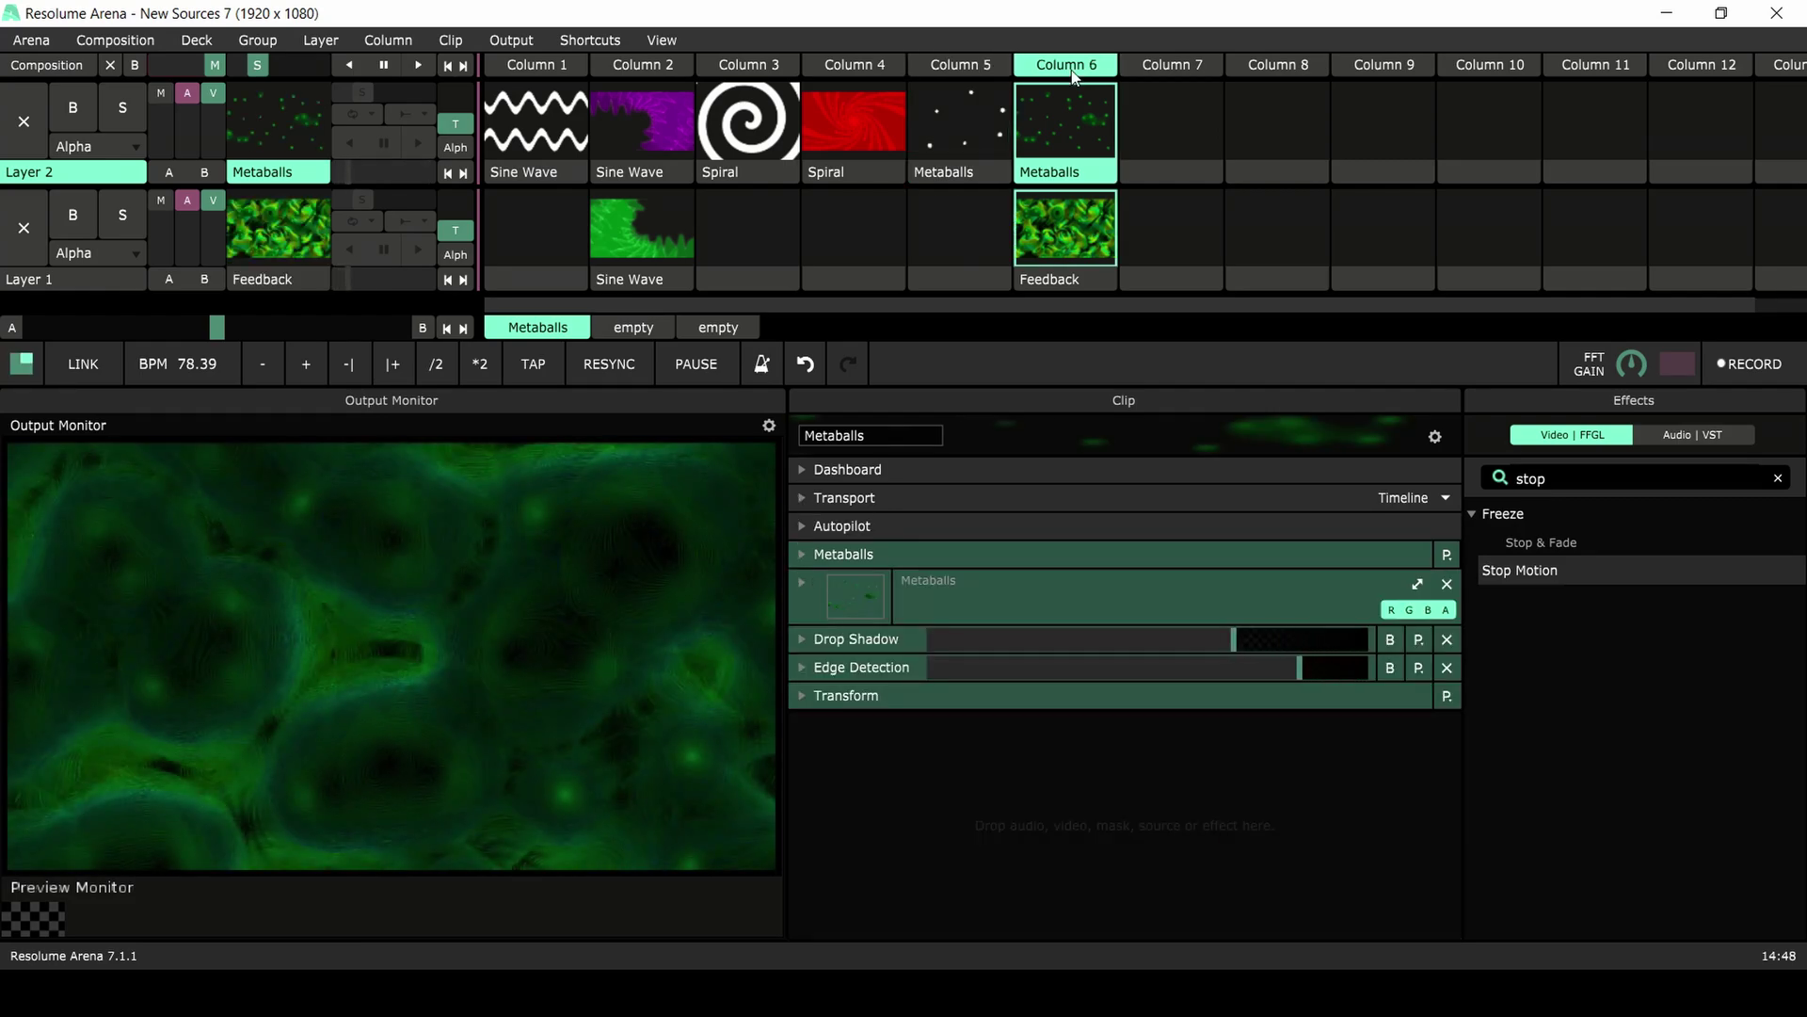
left_click(806, 556)
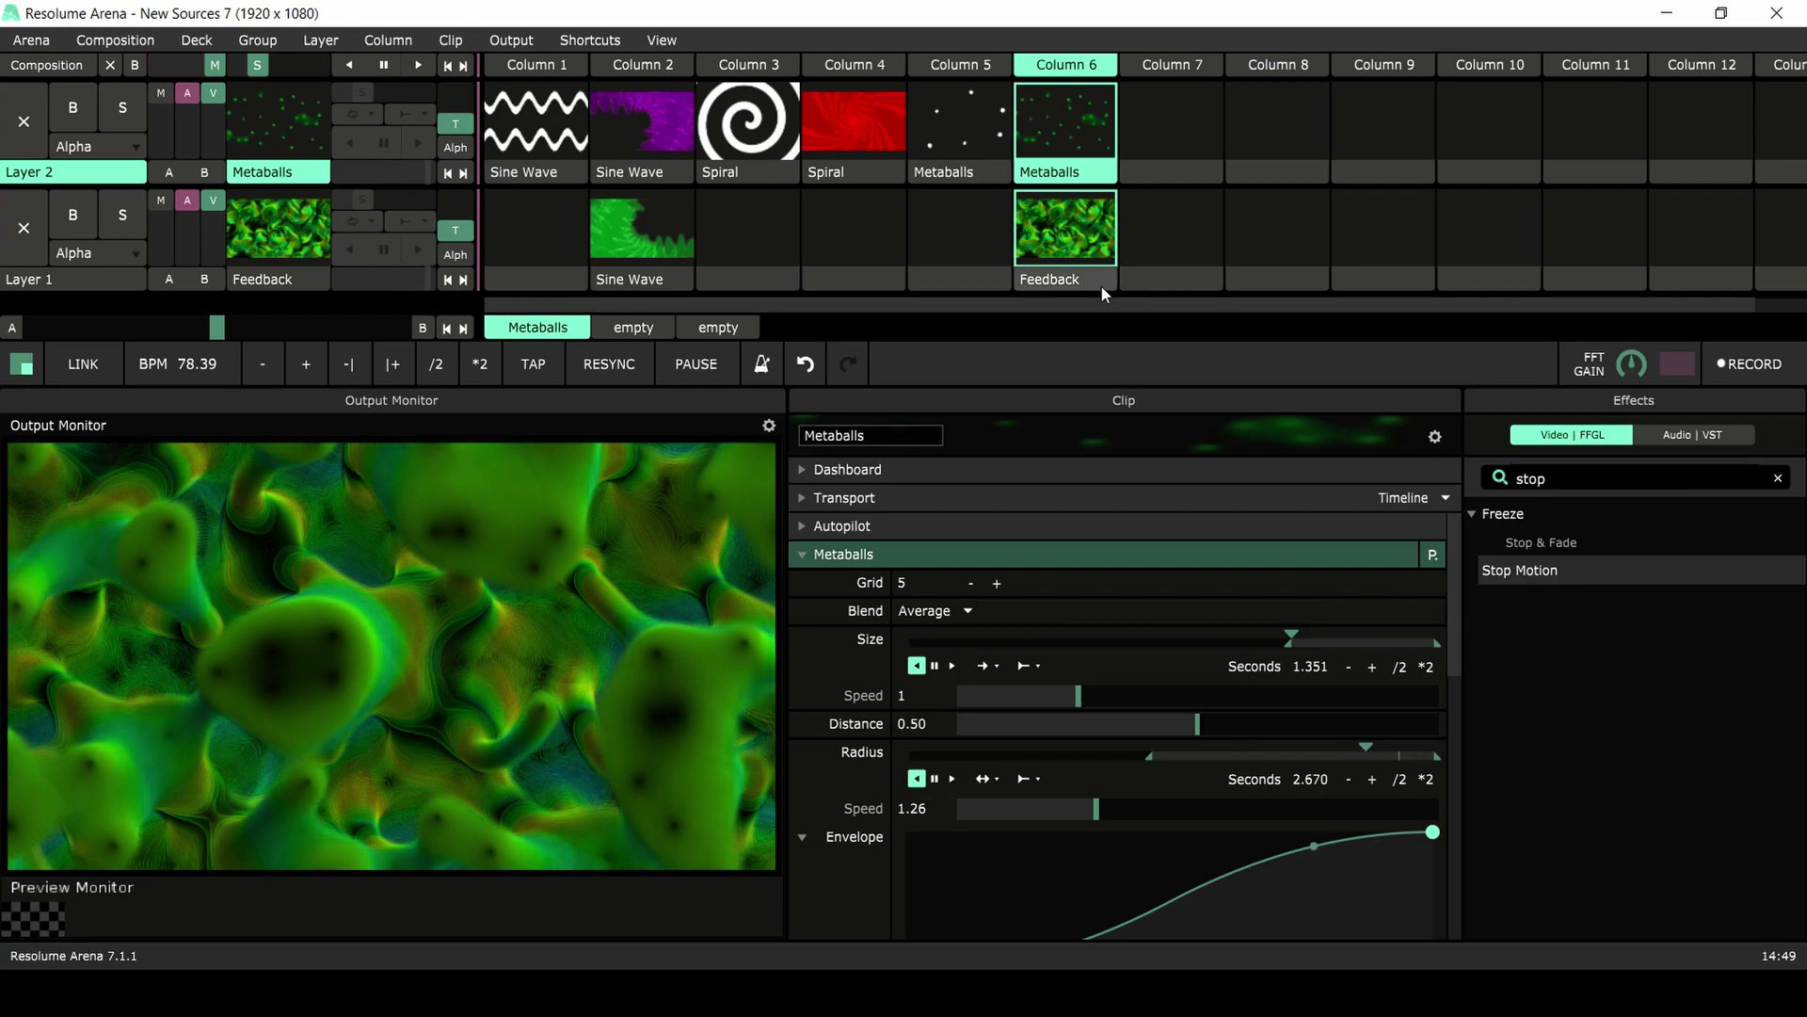
scroll(1453, 568, "down", 1)
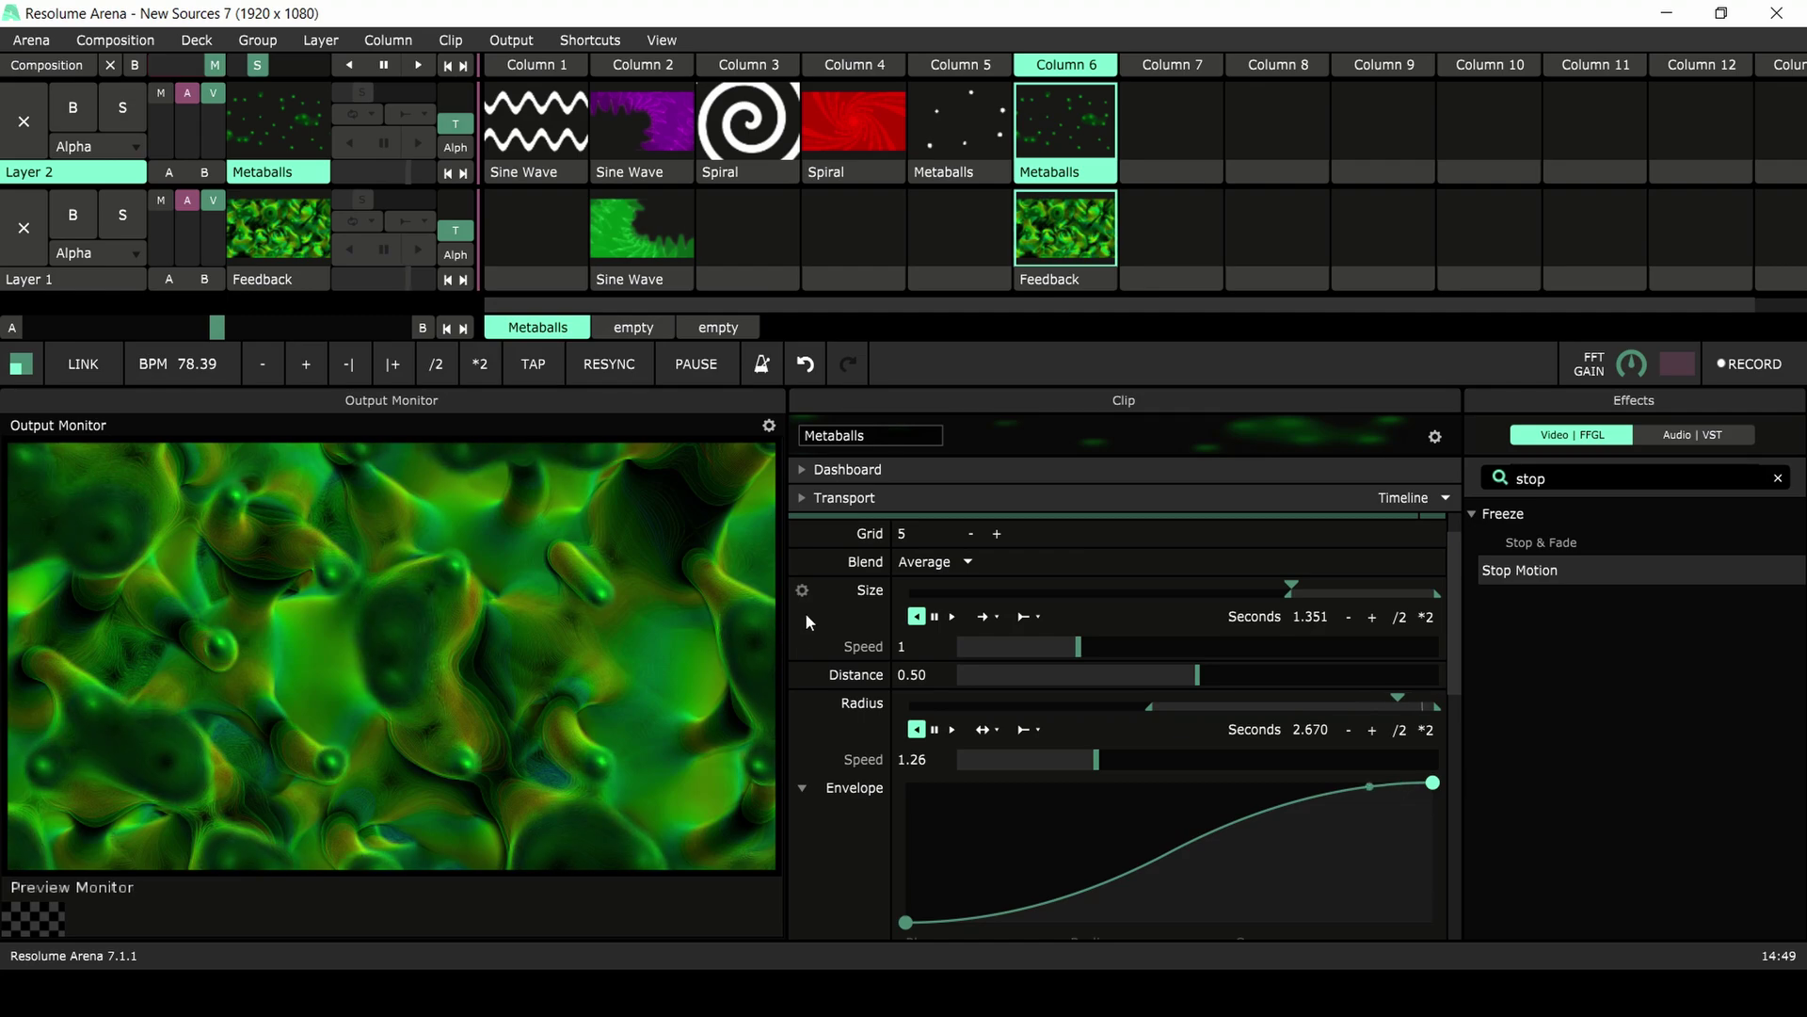
left_click_drag(785, 650, 431, 593)
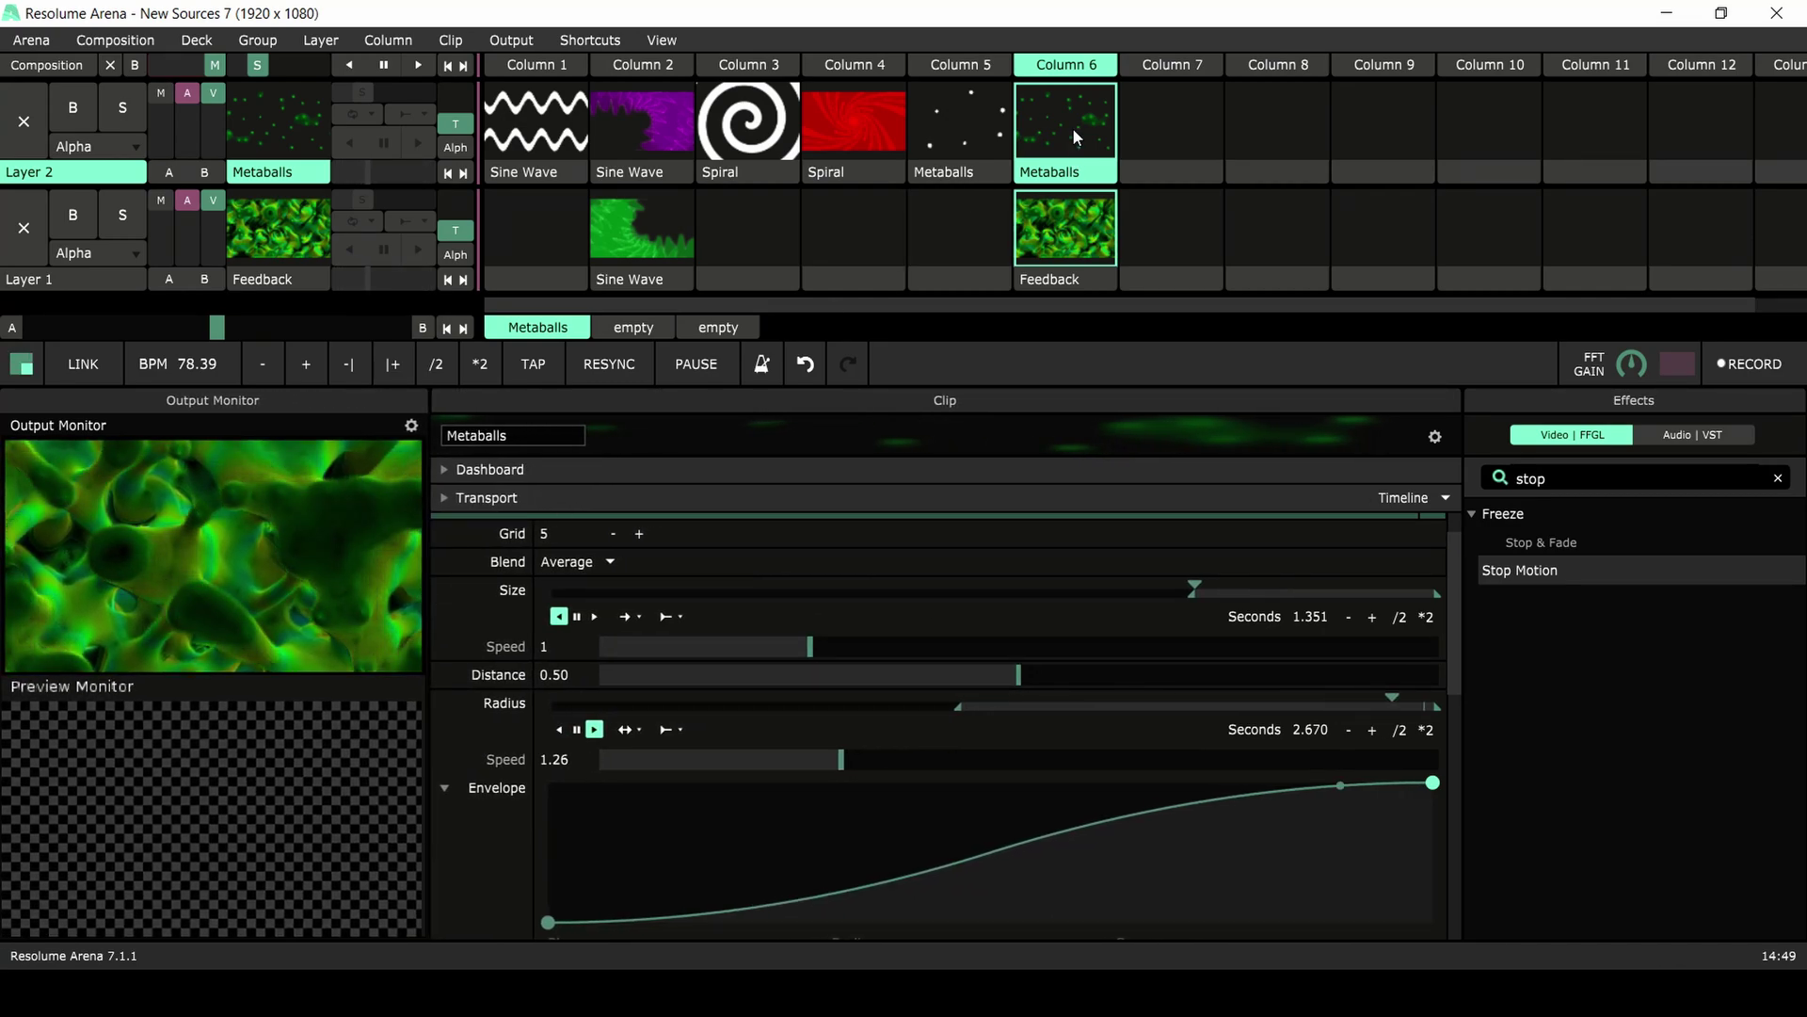
left_click(1071, 127)
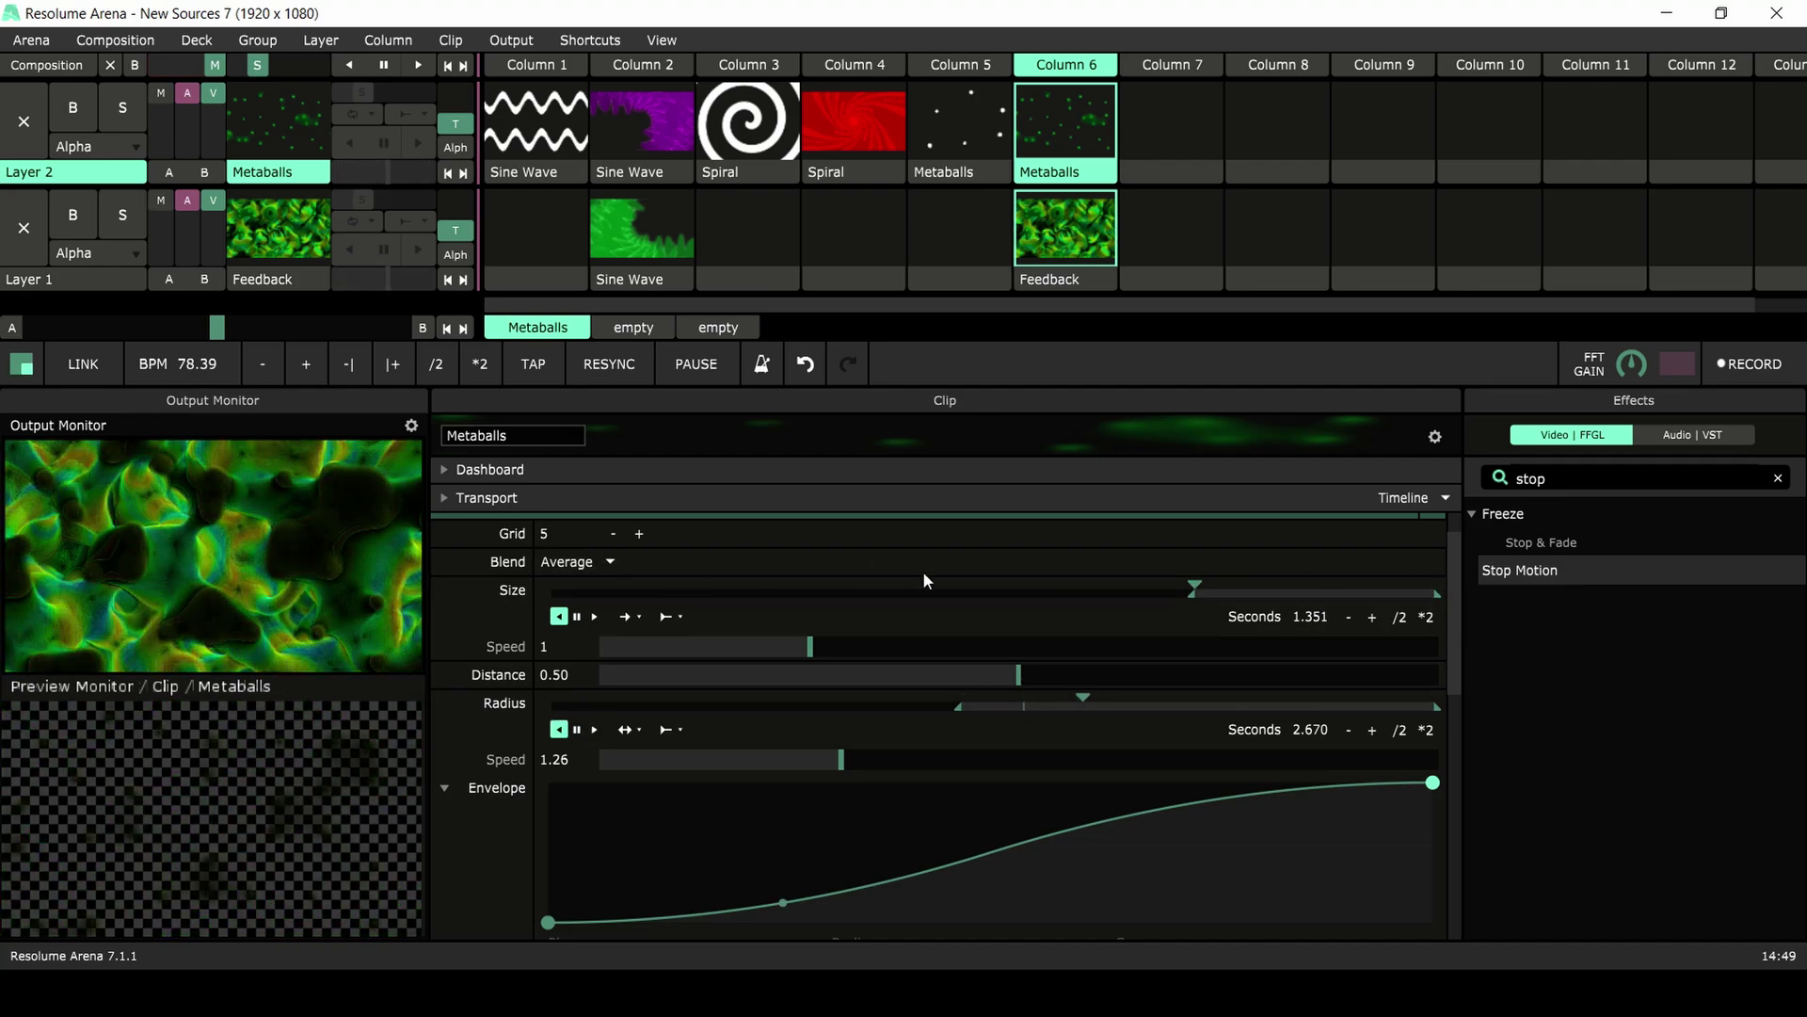
left_click(606, 561)
left_click(606, 561)
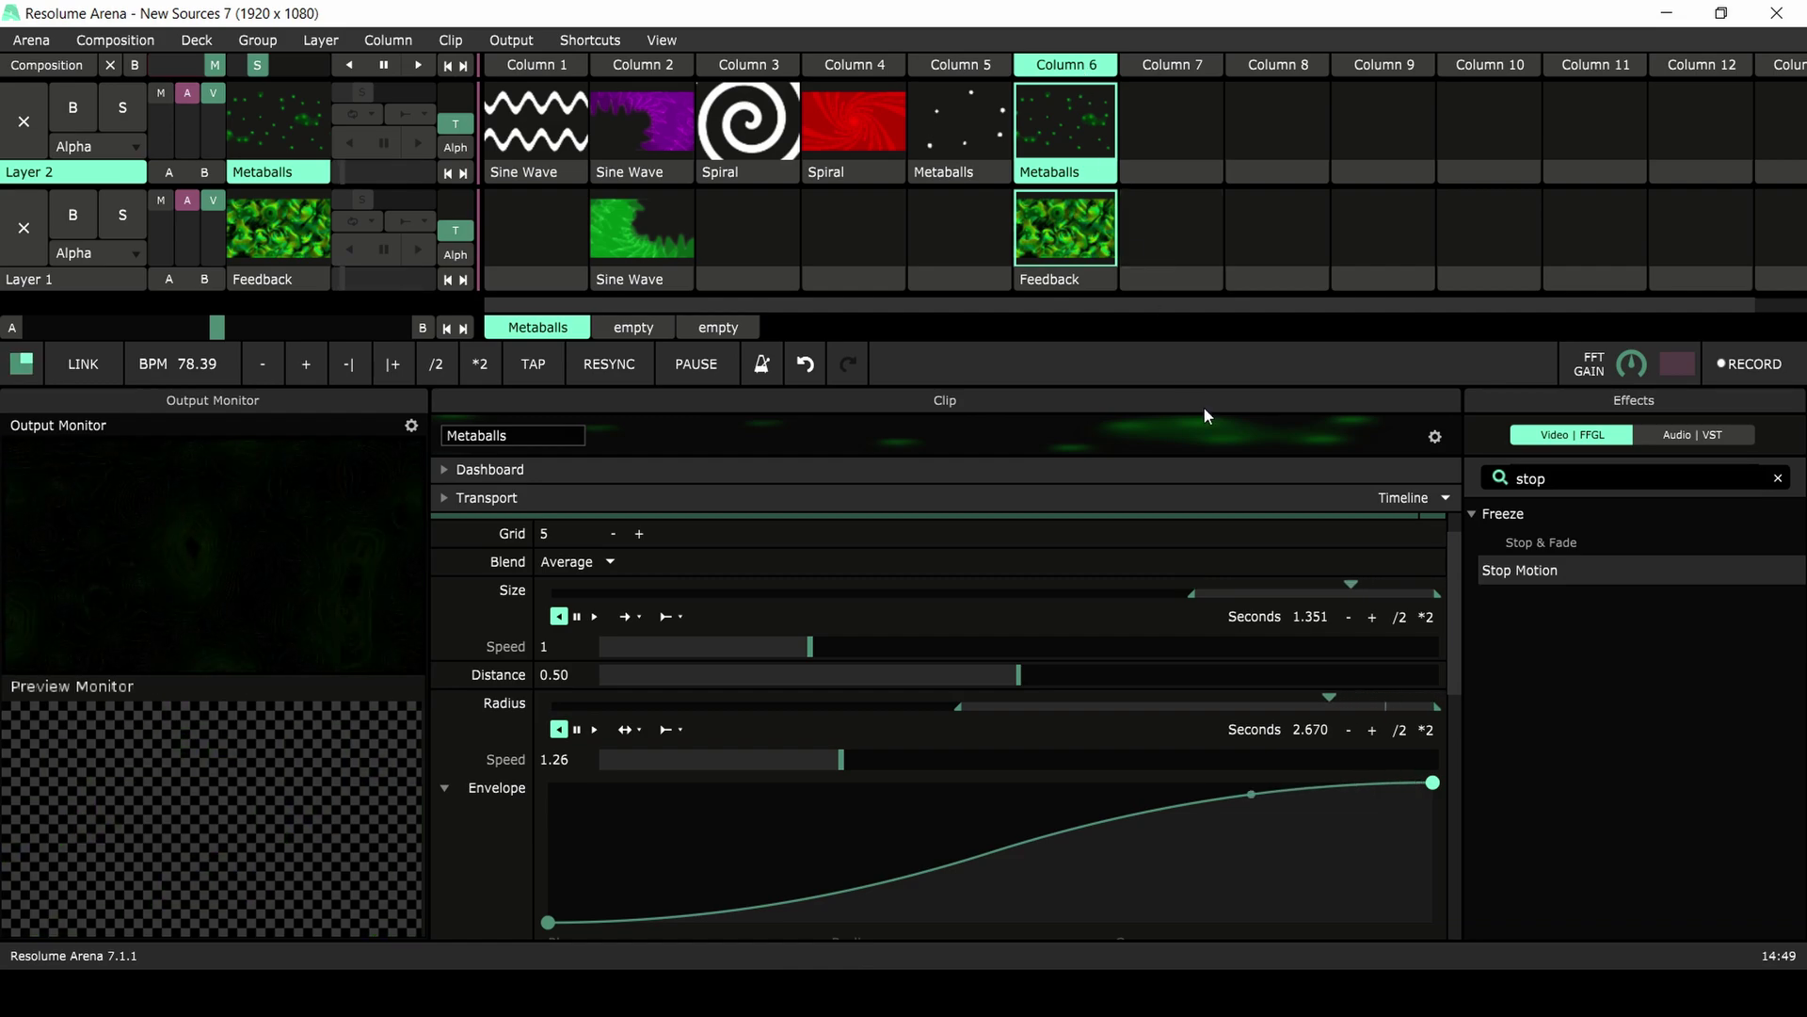
left_click(624, 616)
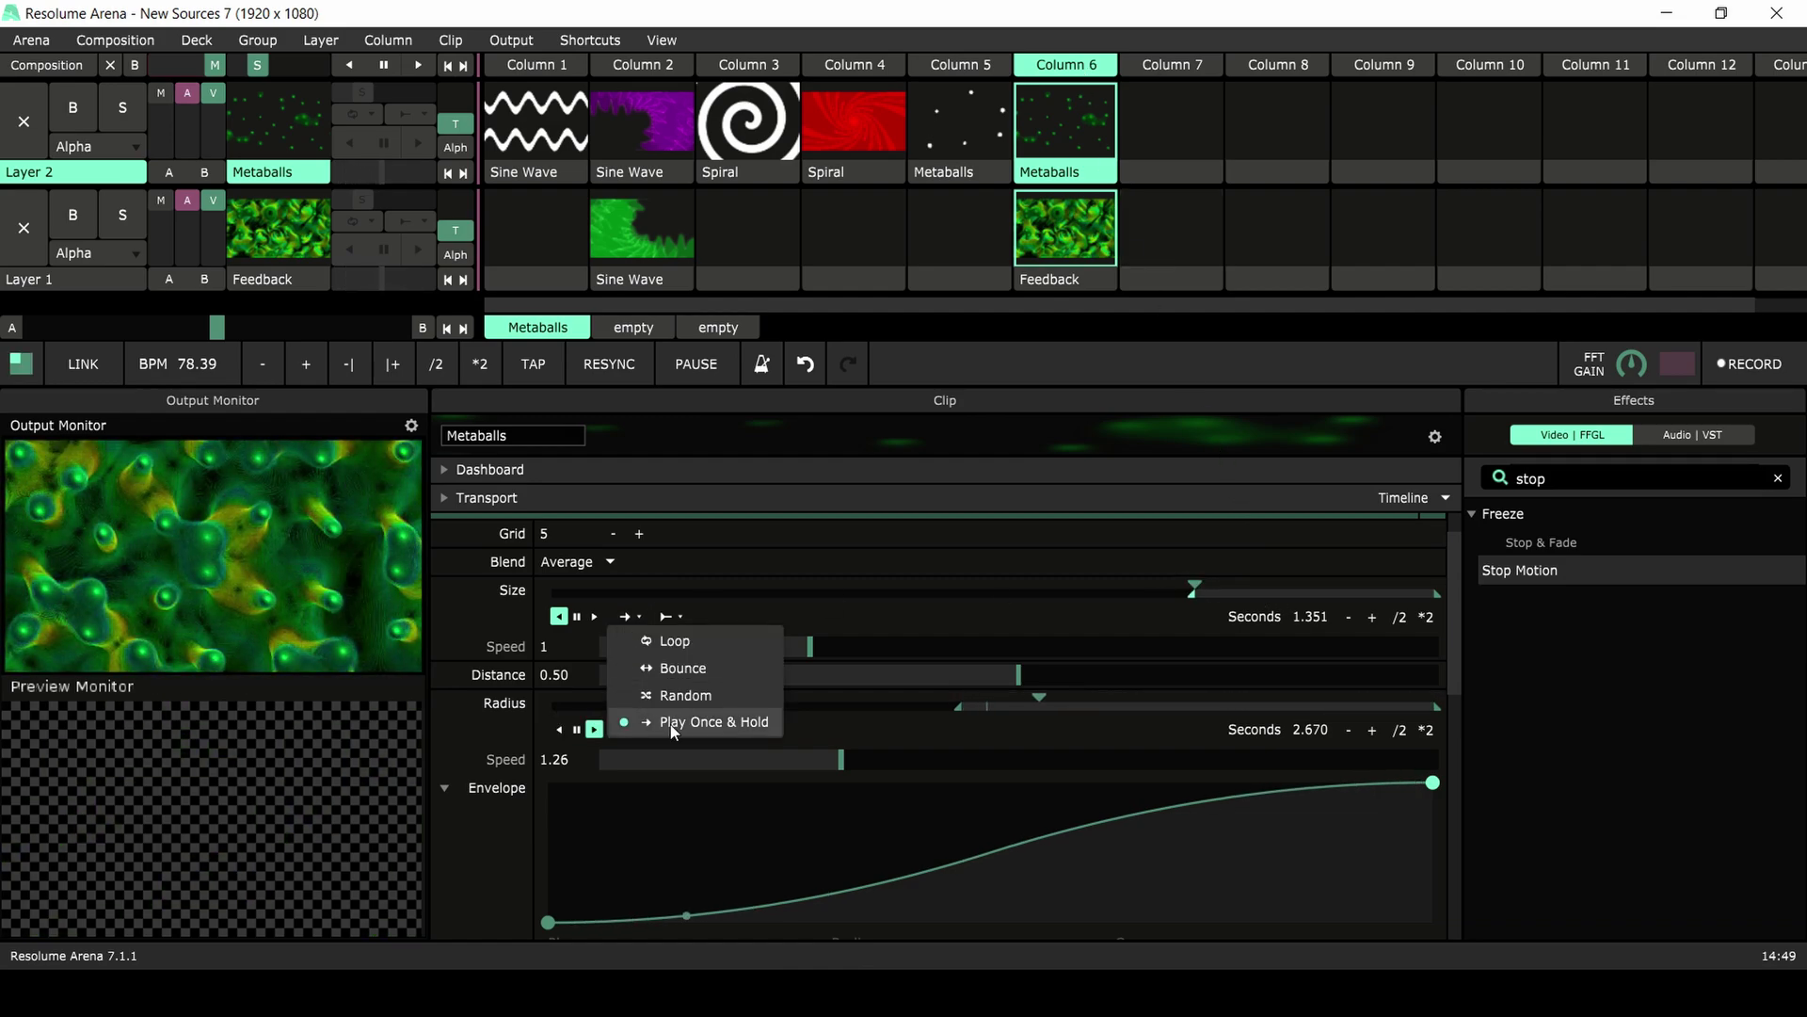
left_click(1006, 439)
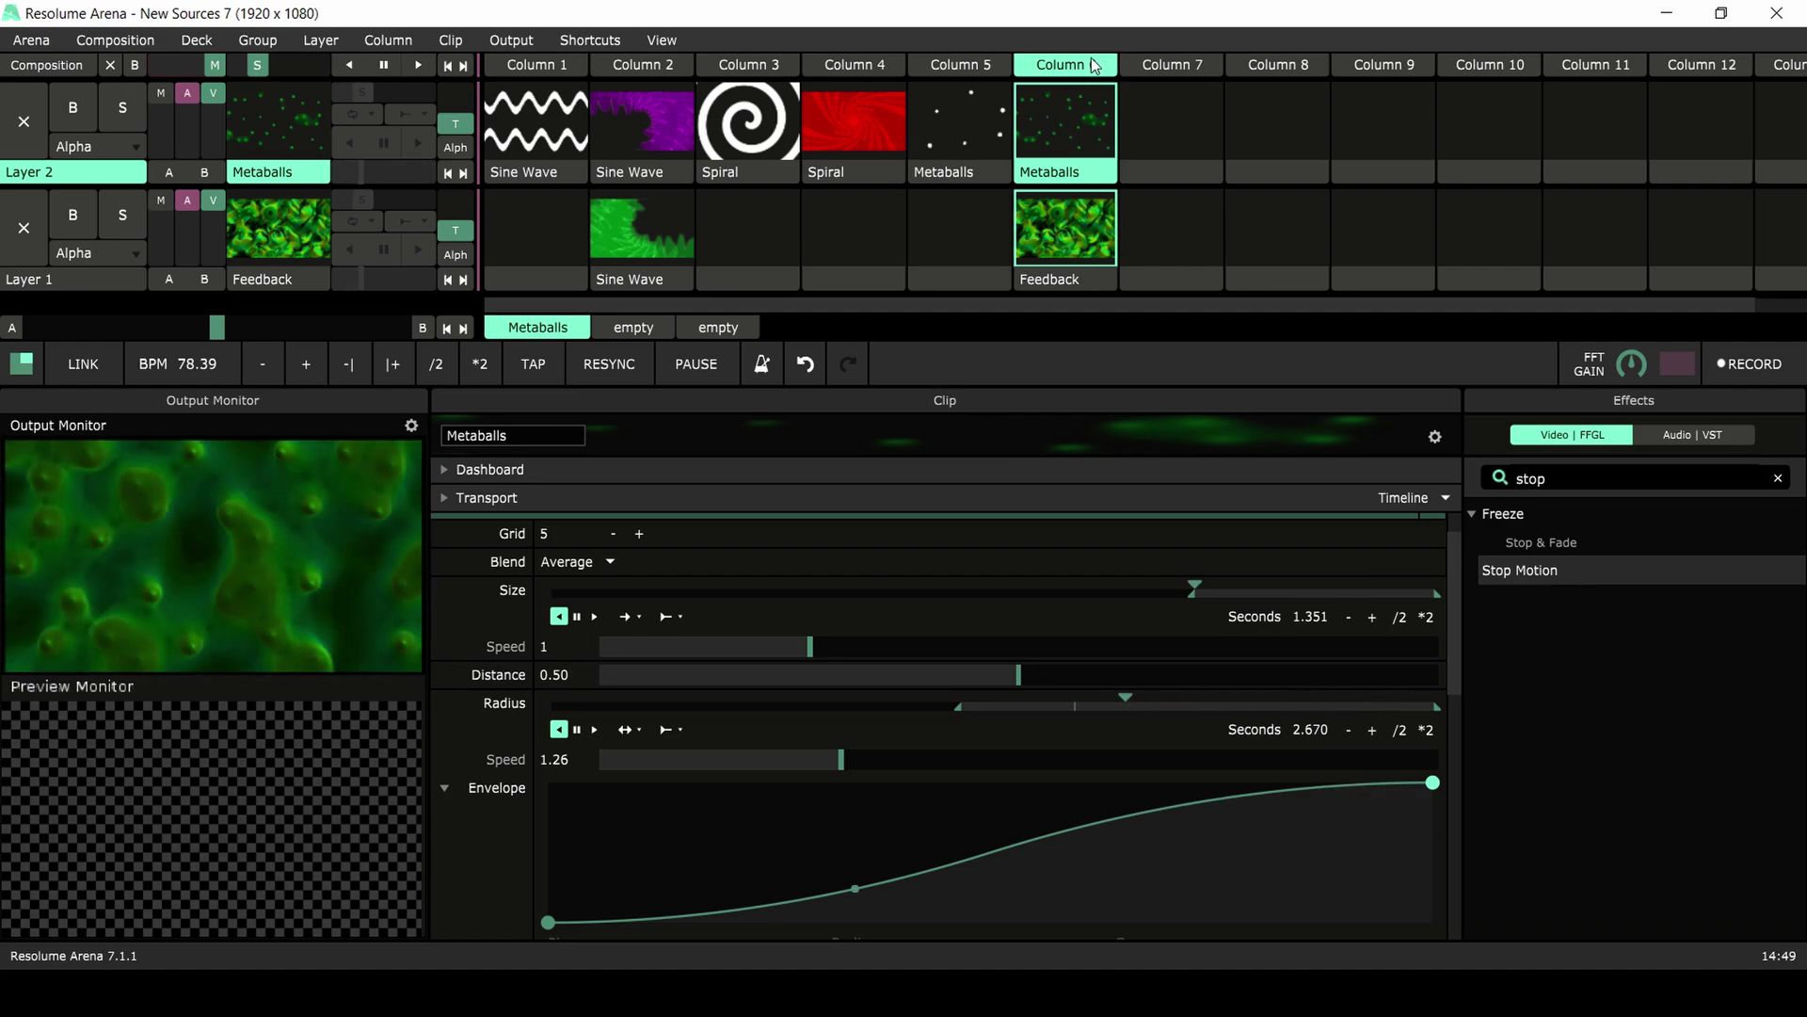
left_click(1046, 175)
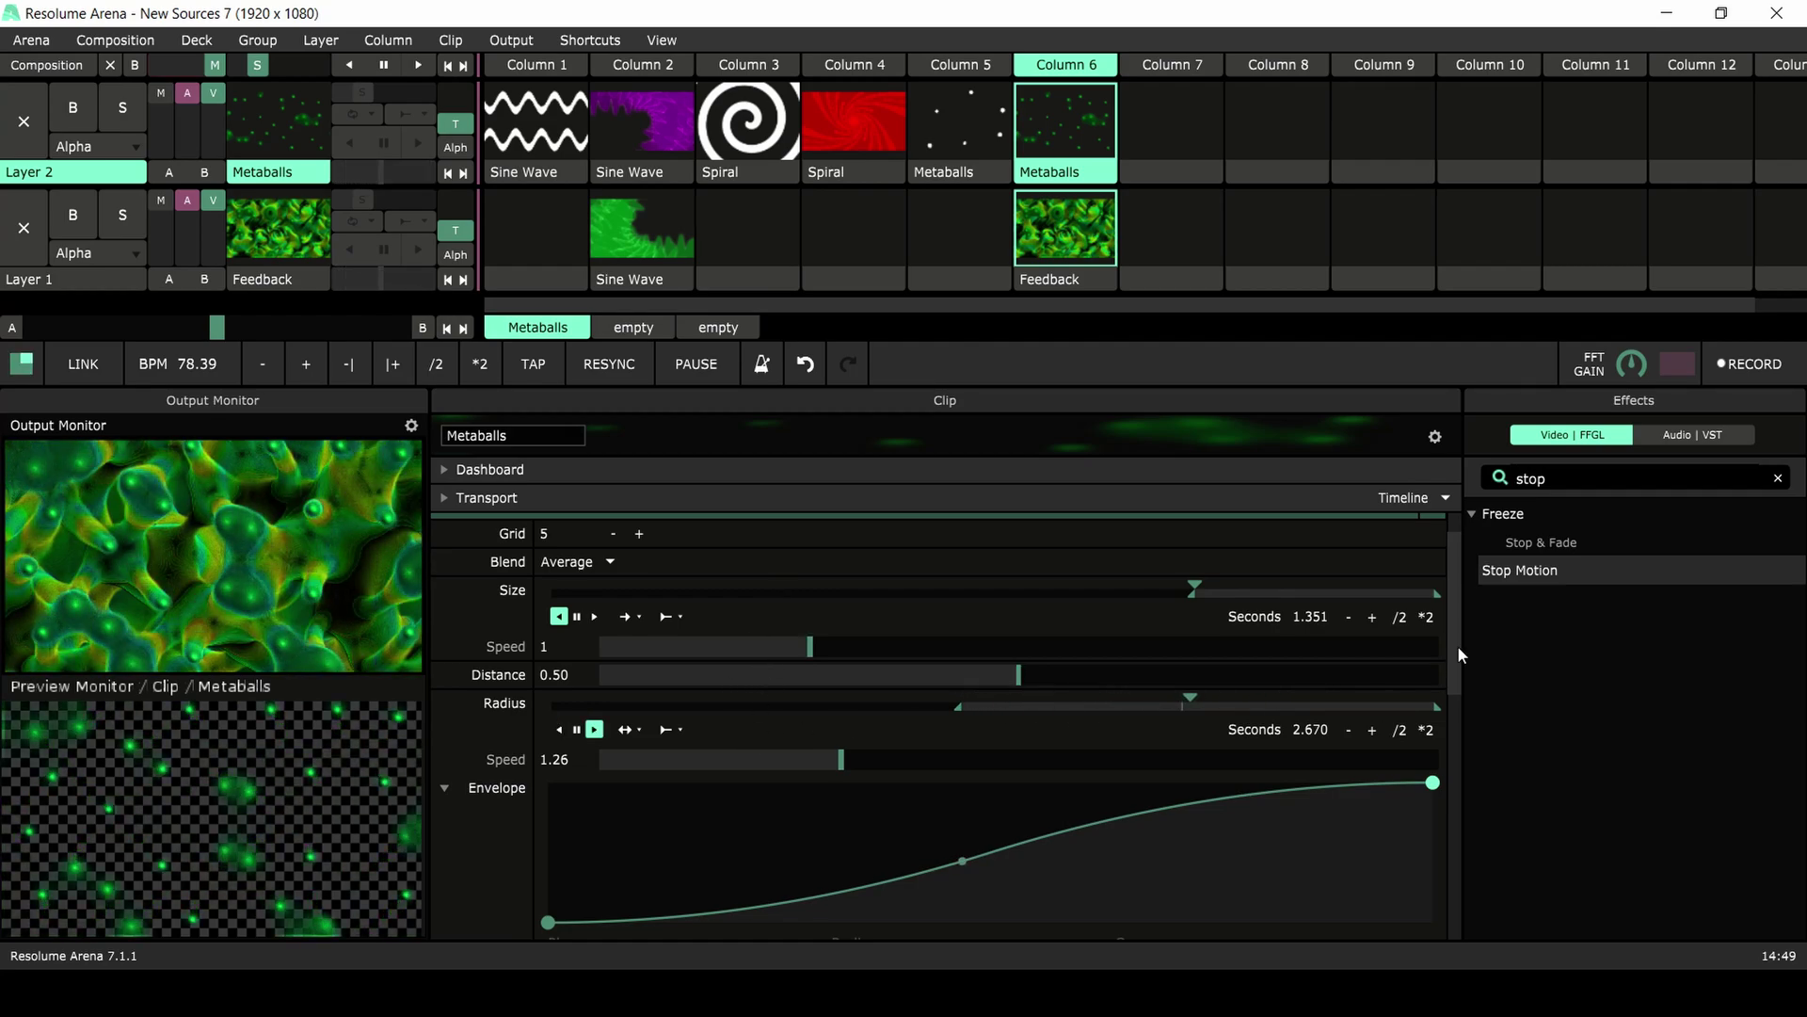
- Reveal the Metaballs clip's Drop Shadow (Distance 10, Angle 45) and Edge Detection (Add mode) settings
left_click_drag(1457, 645, 1476, 725)
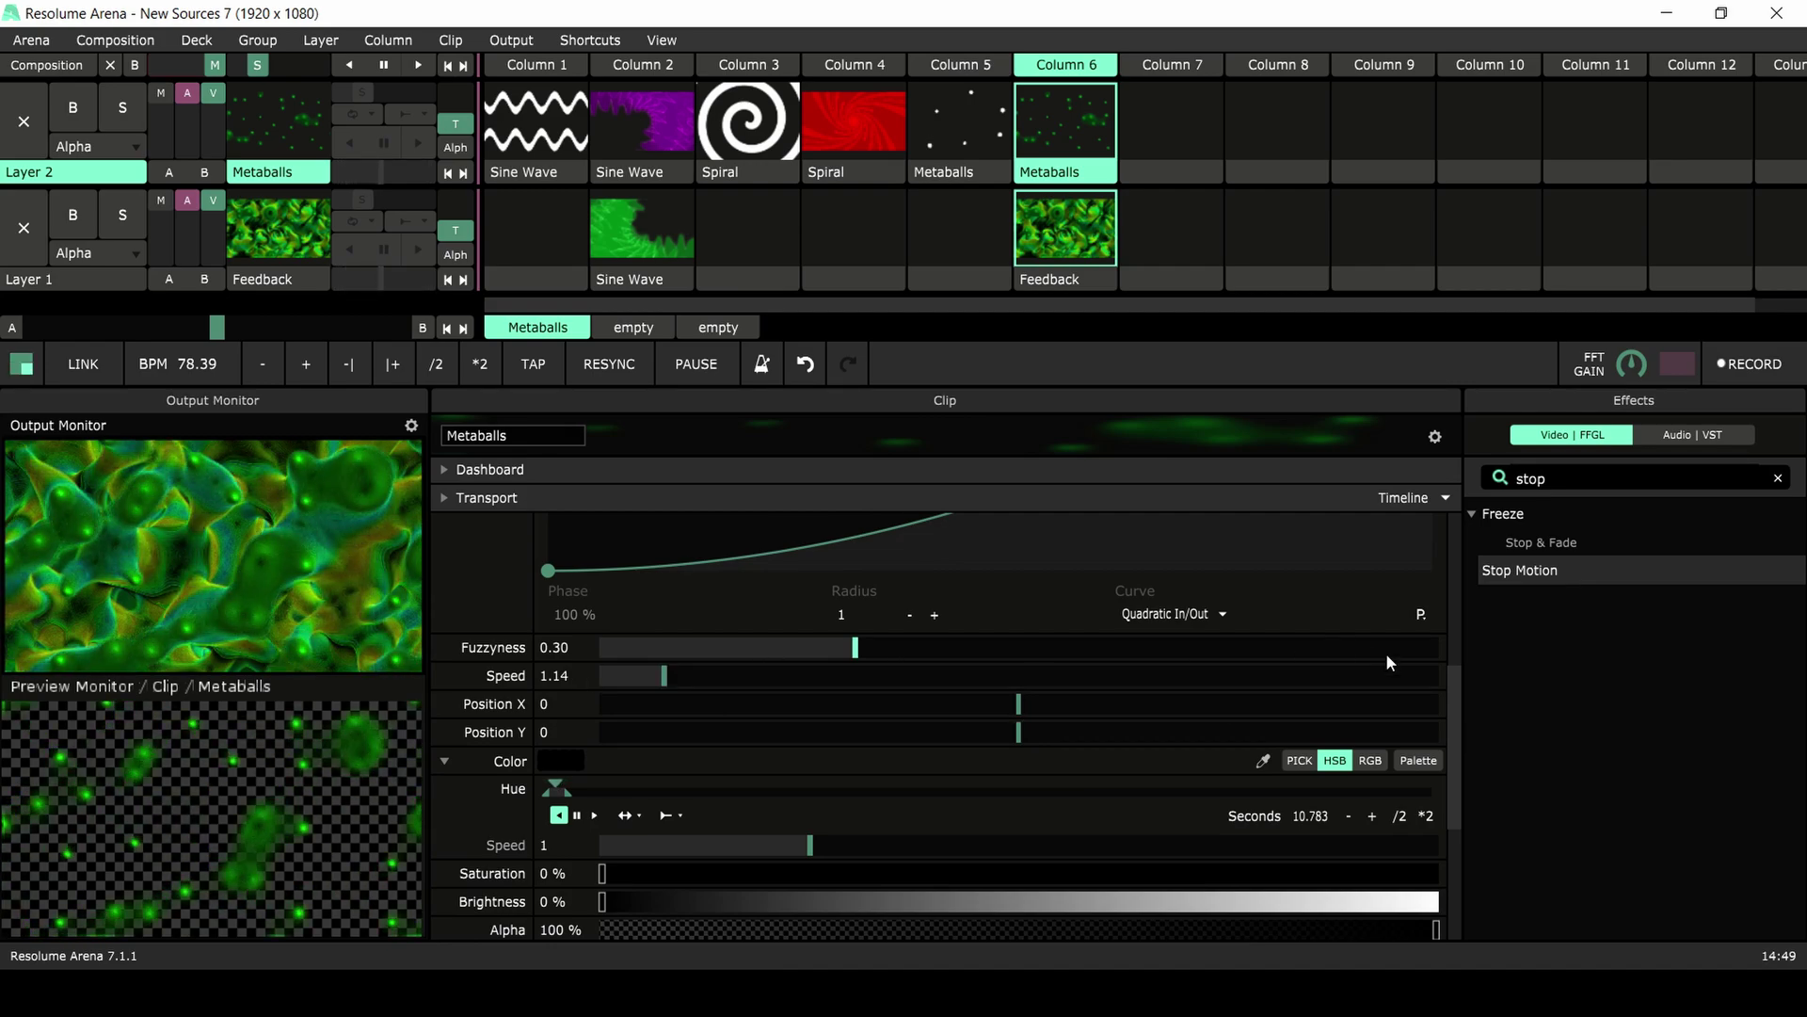
left_click_drag(1457, 708, 1449, 796)
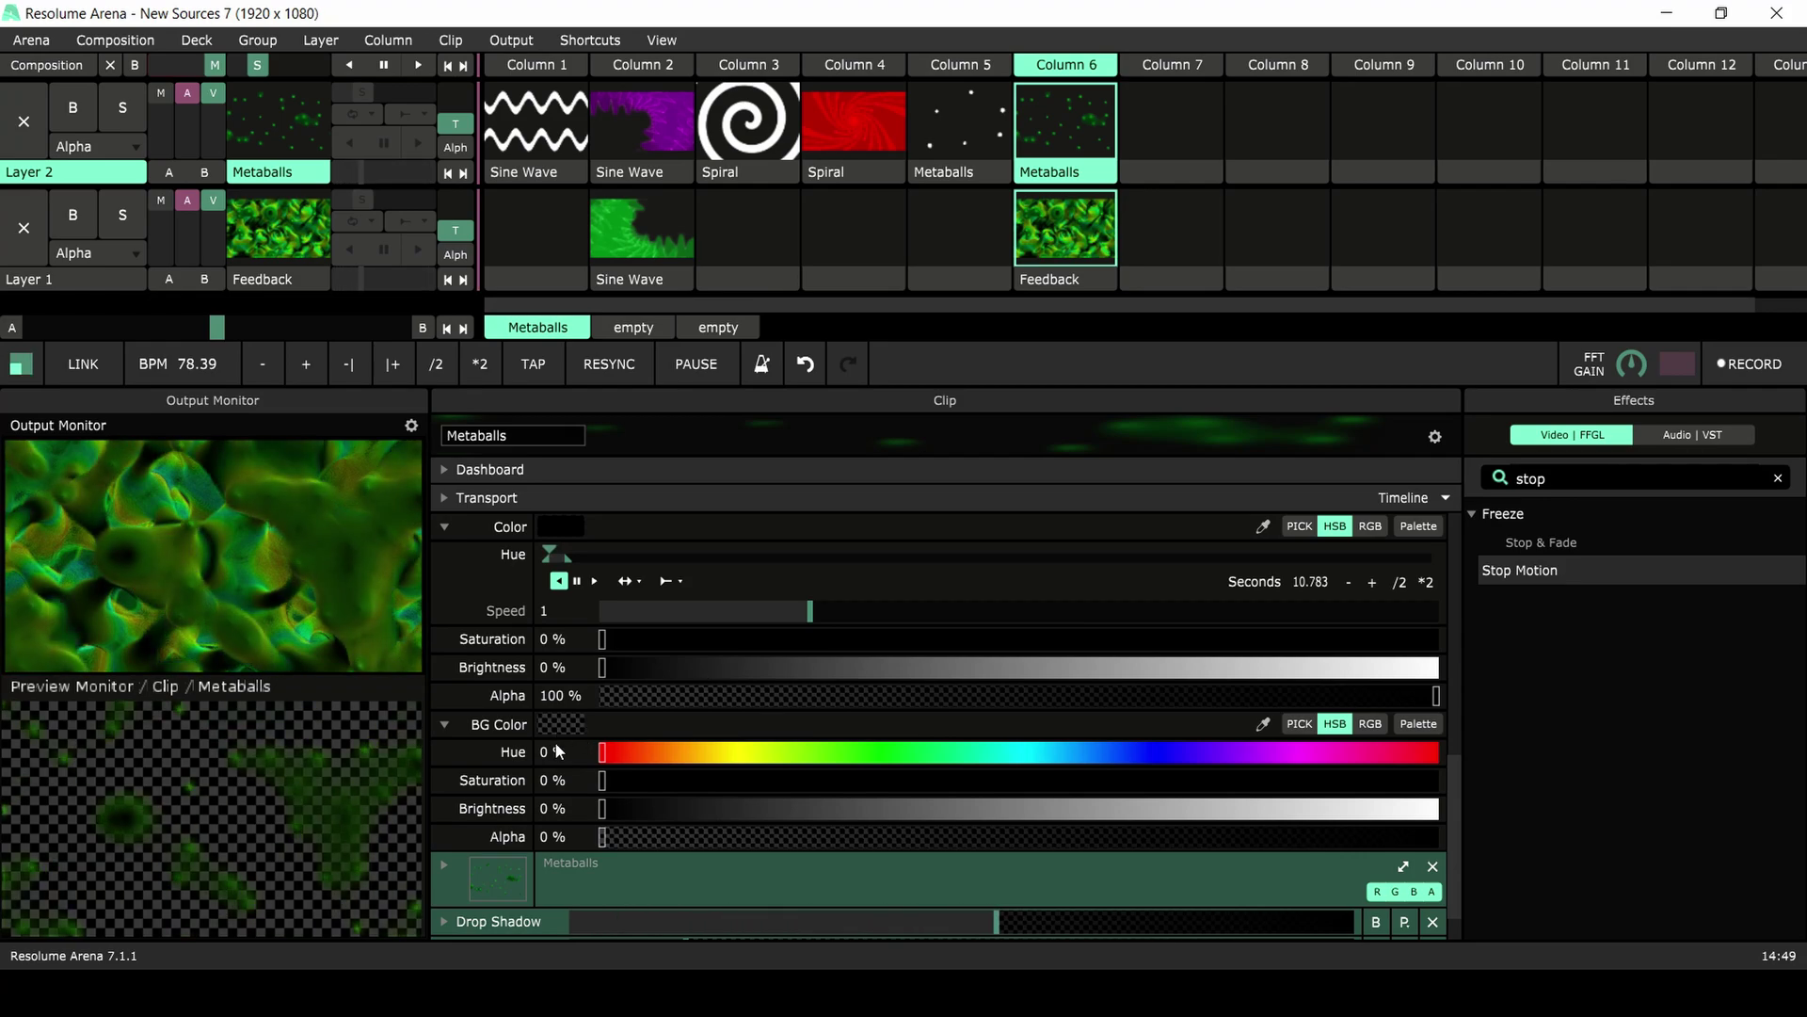
scroll(555, 751, "down", 1)
left_click(444, 866)
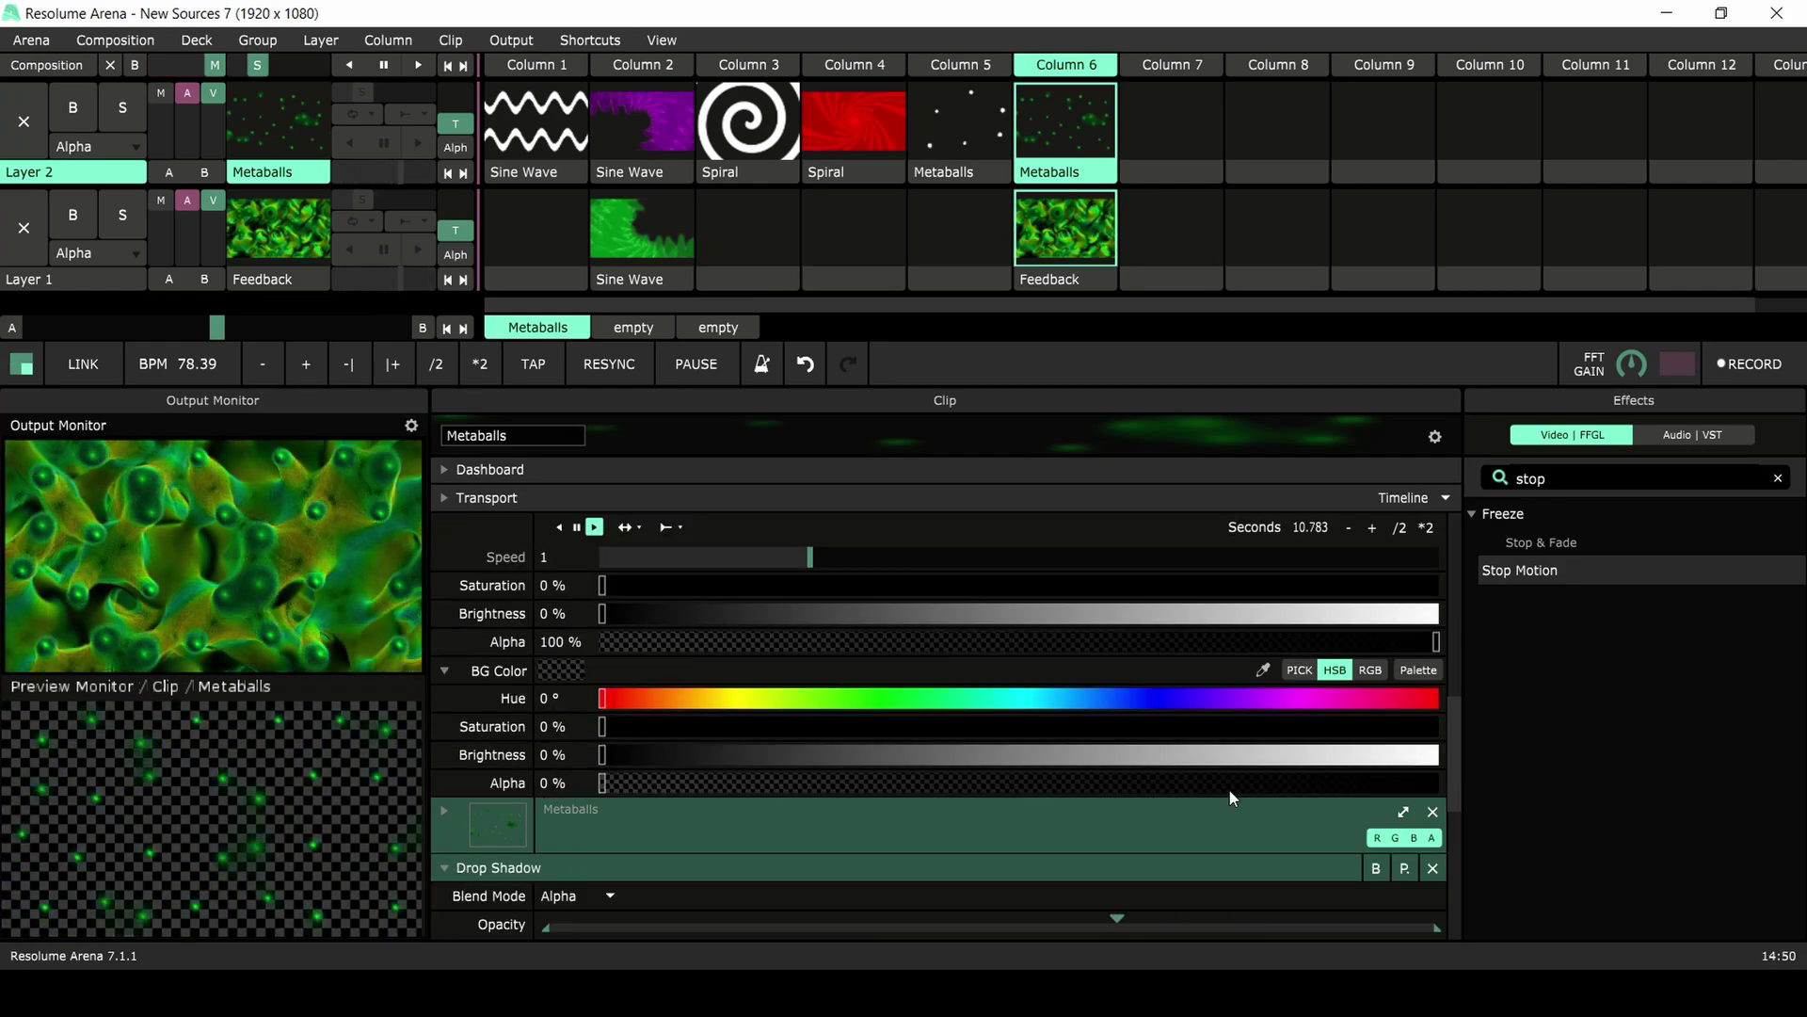
left_click_drag(1453, 755, 1466, 922)
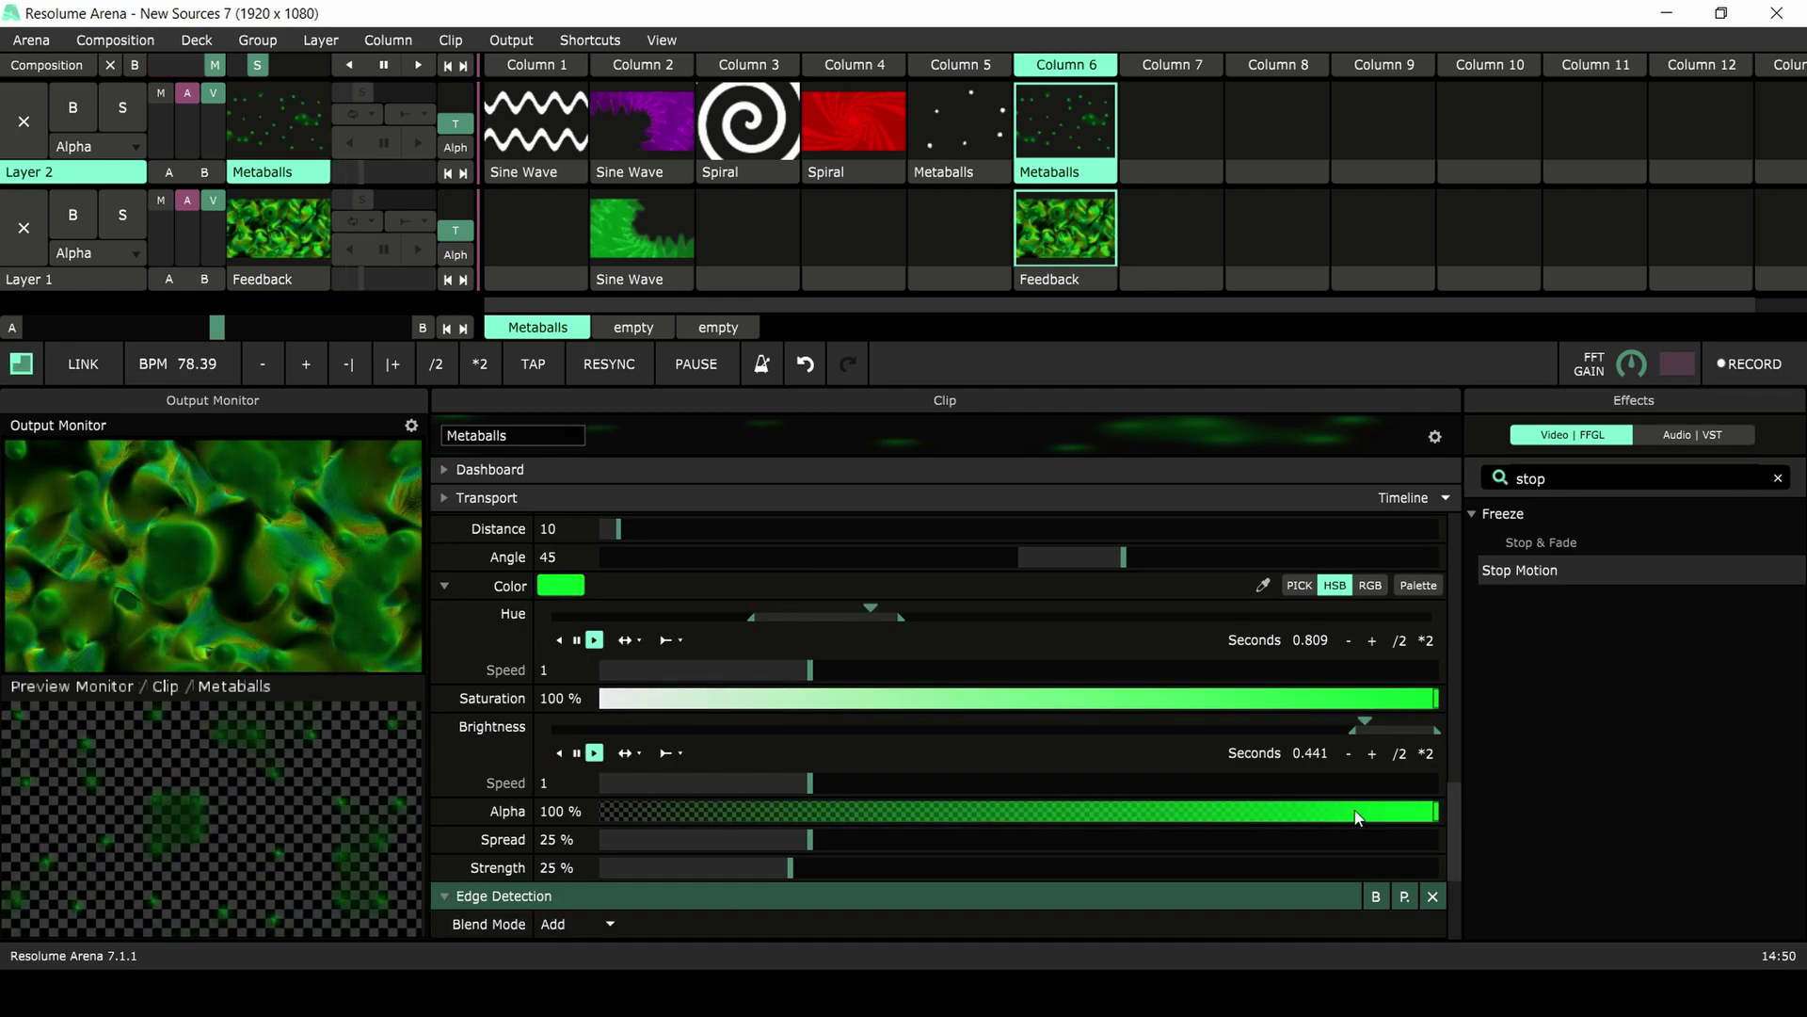
left_click_drag(1450, 780, 1450, 855)
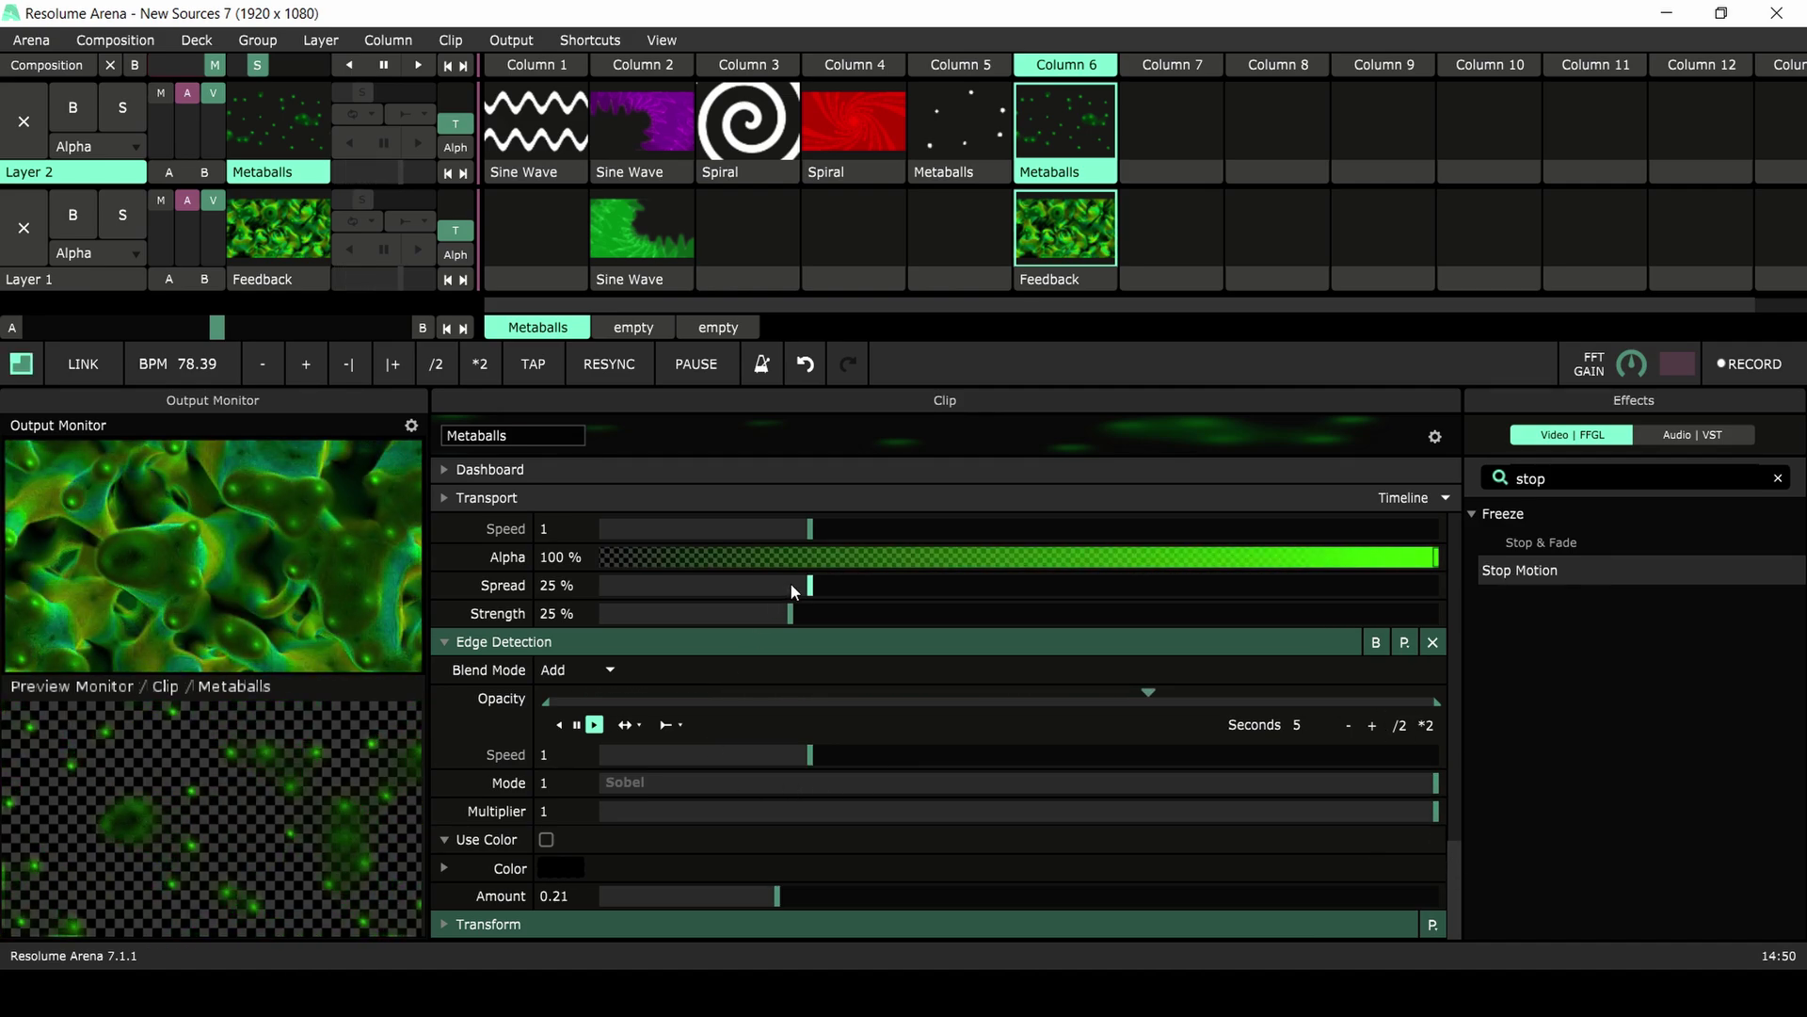
- Add Stop Motion with Frequency 0.82 and Frame Count 0.22 to the Metaballs clip, widening the output monitor
left_click(659, 637)
left_click_drag(1506, 570, 753, 929)
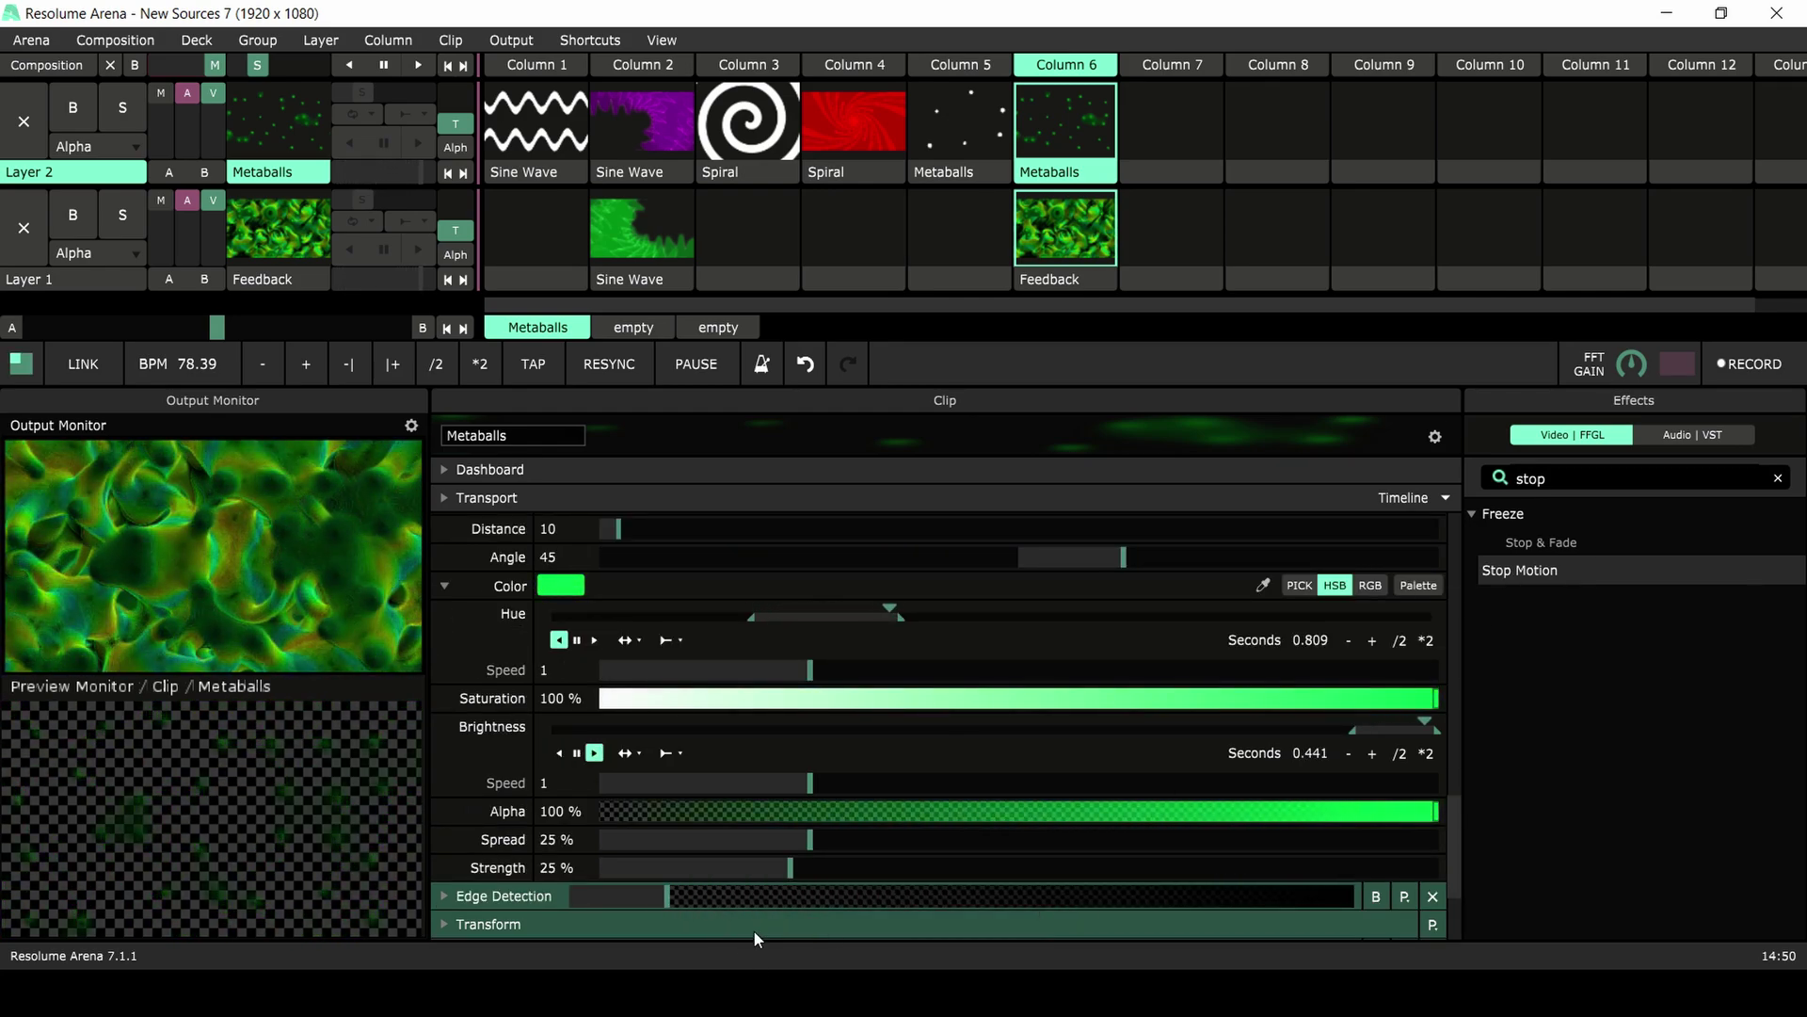
left_click_drag(1449, 822, 1454, 907)
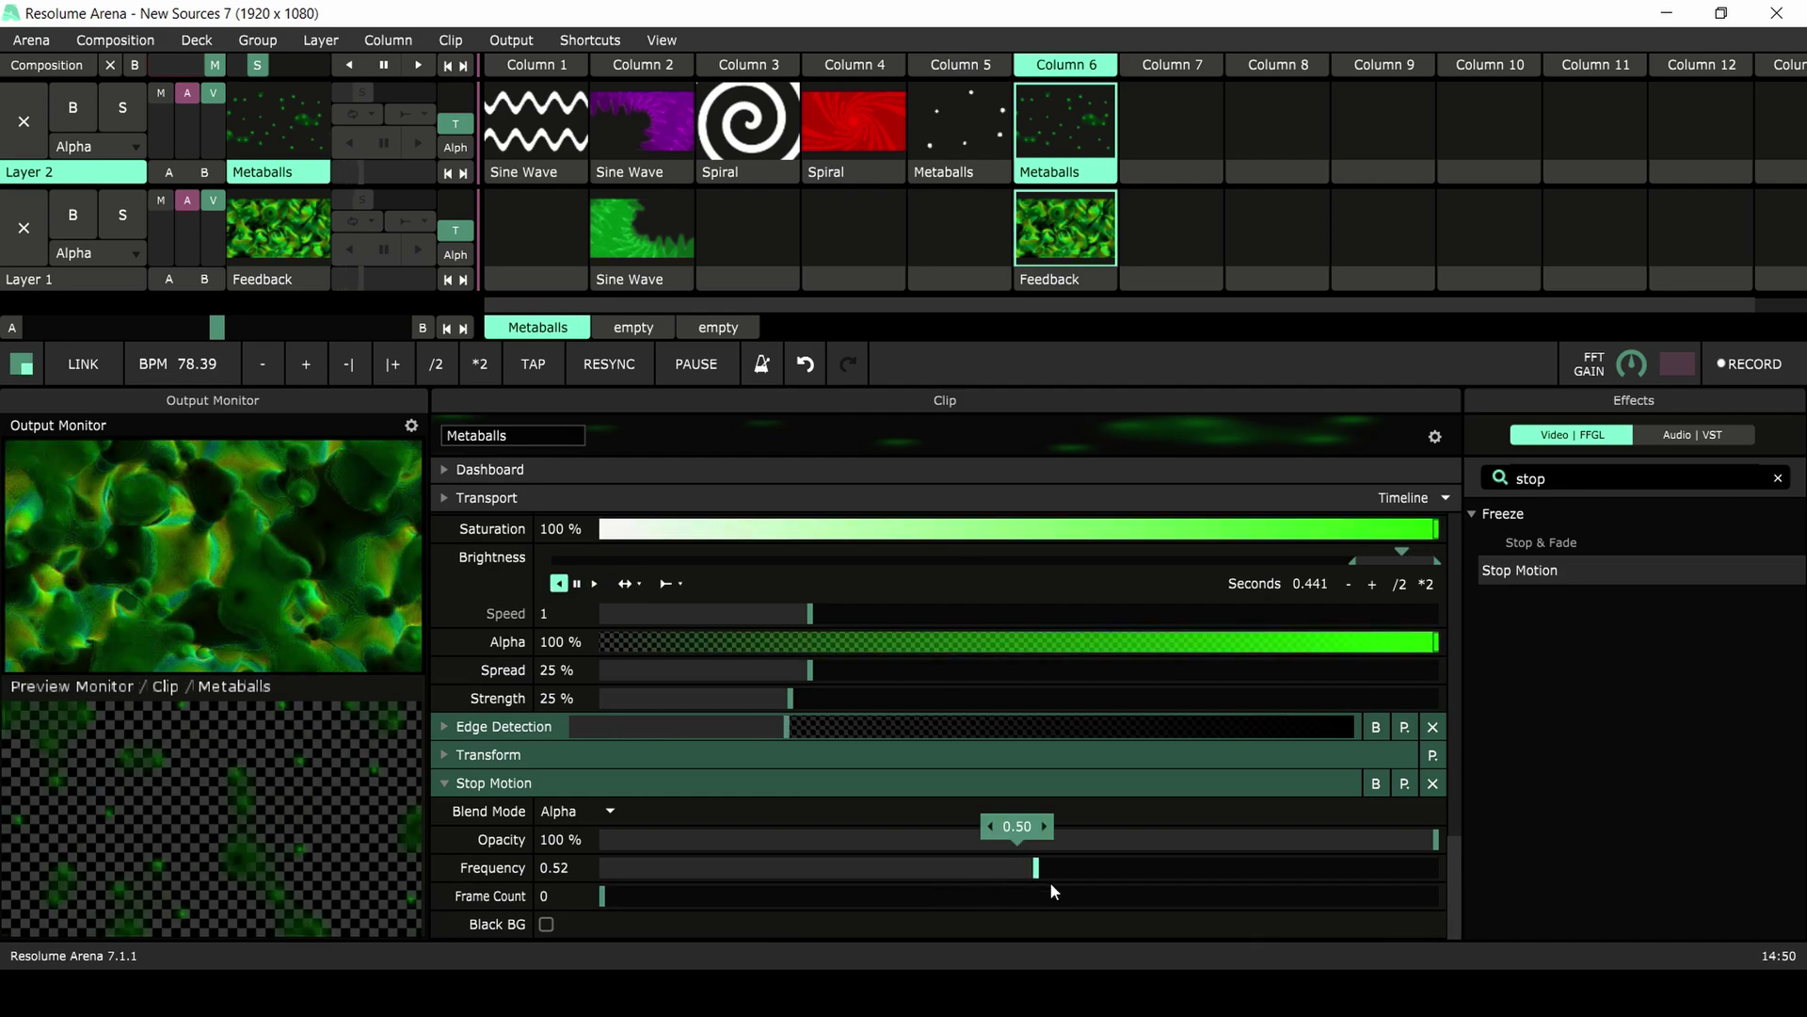
left_click_drag(1052, 884, 1288, 884)
mouse_move(776, 899)
left_mouse_down()
mouse_move(672, 896)
mouse_move(782, 914)
left_mouse_up()
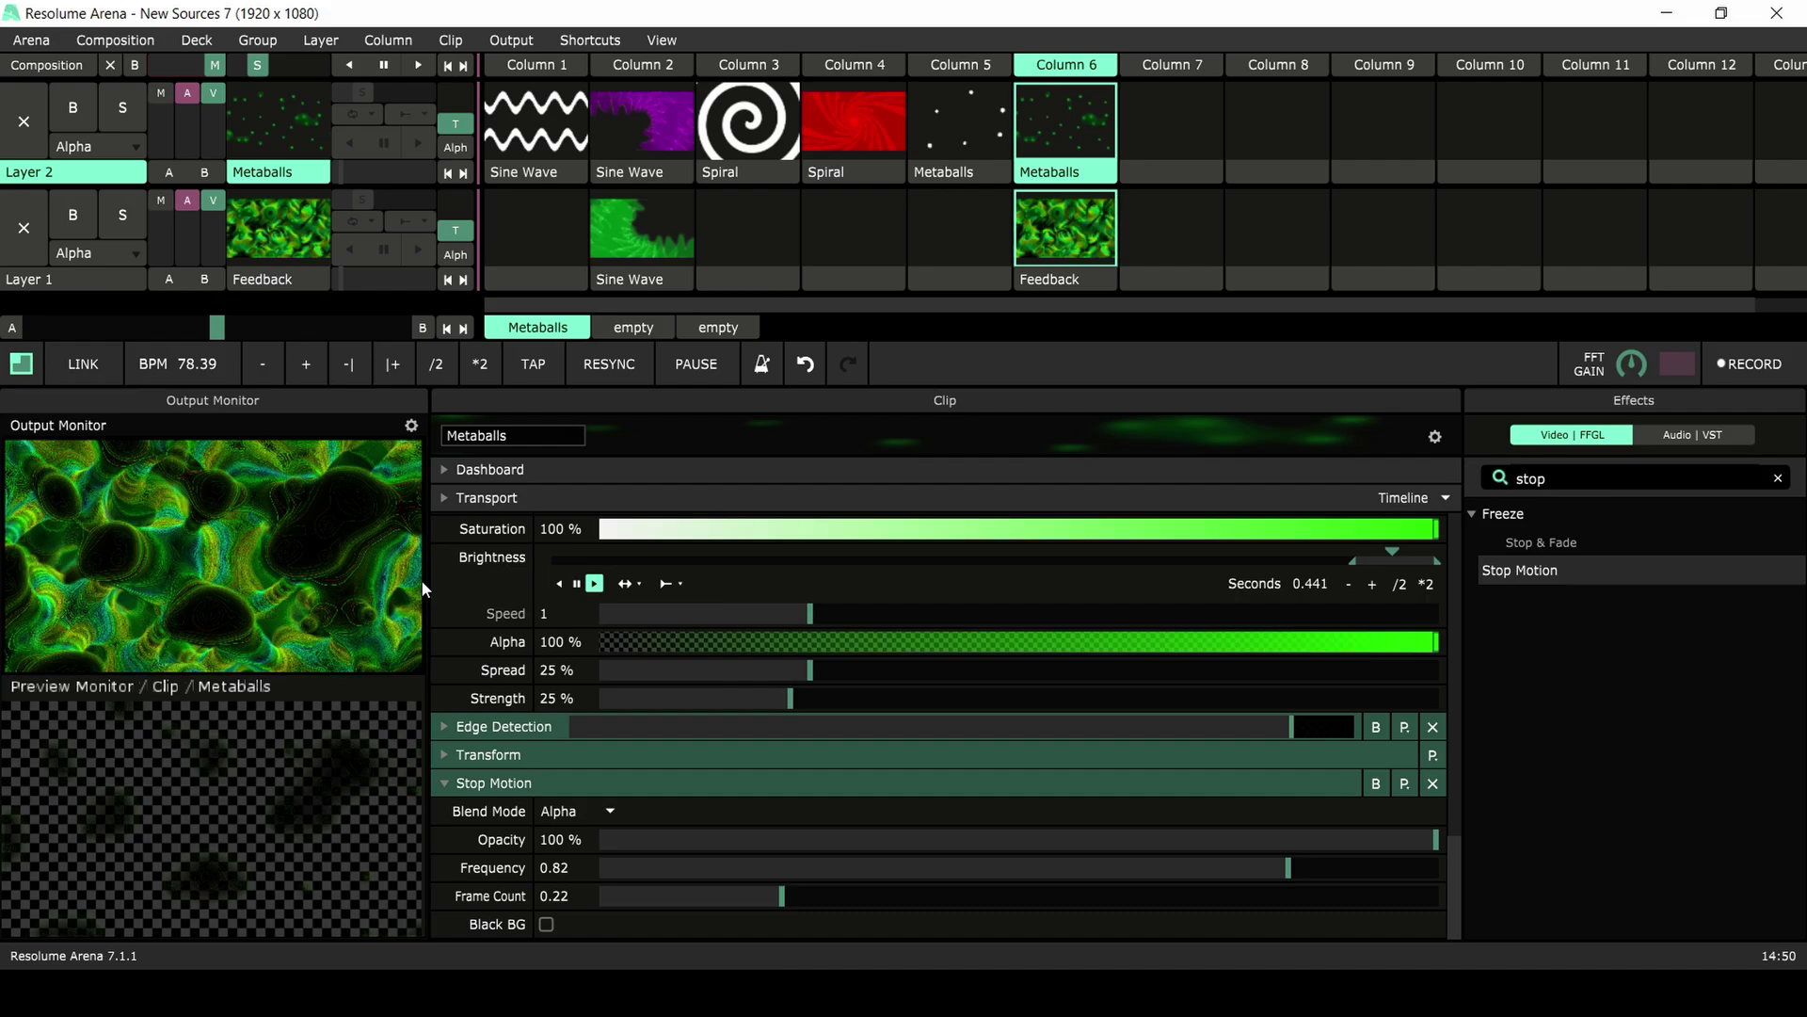
left_click_drag(422, 580, 795, 663)
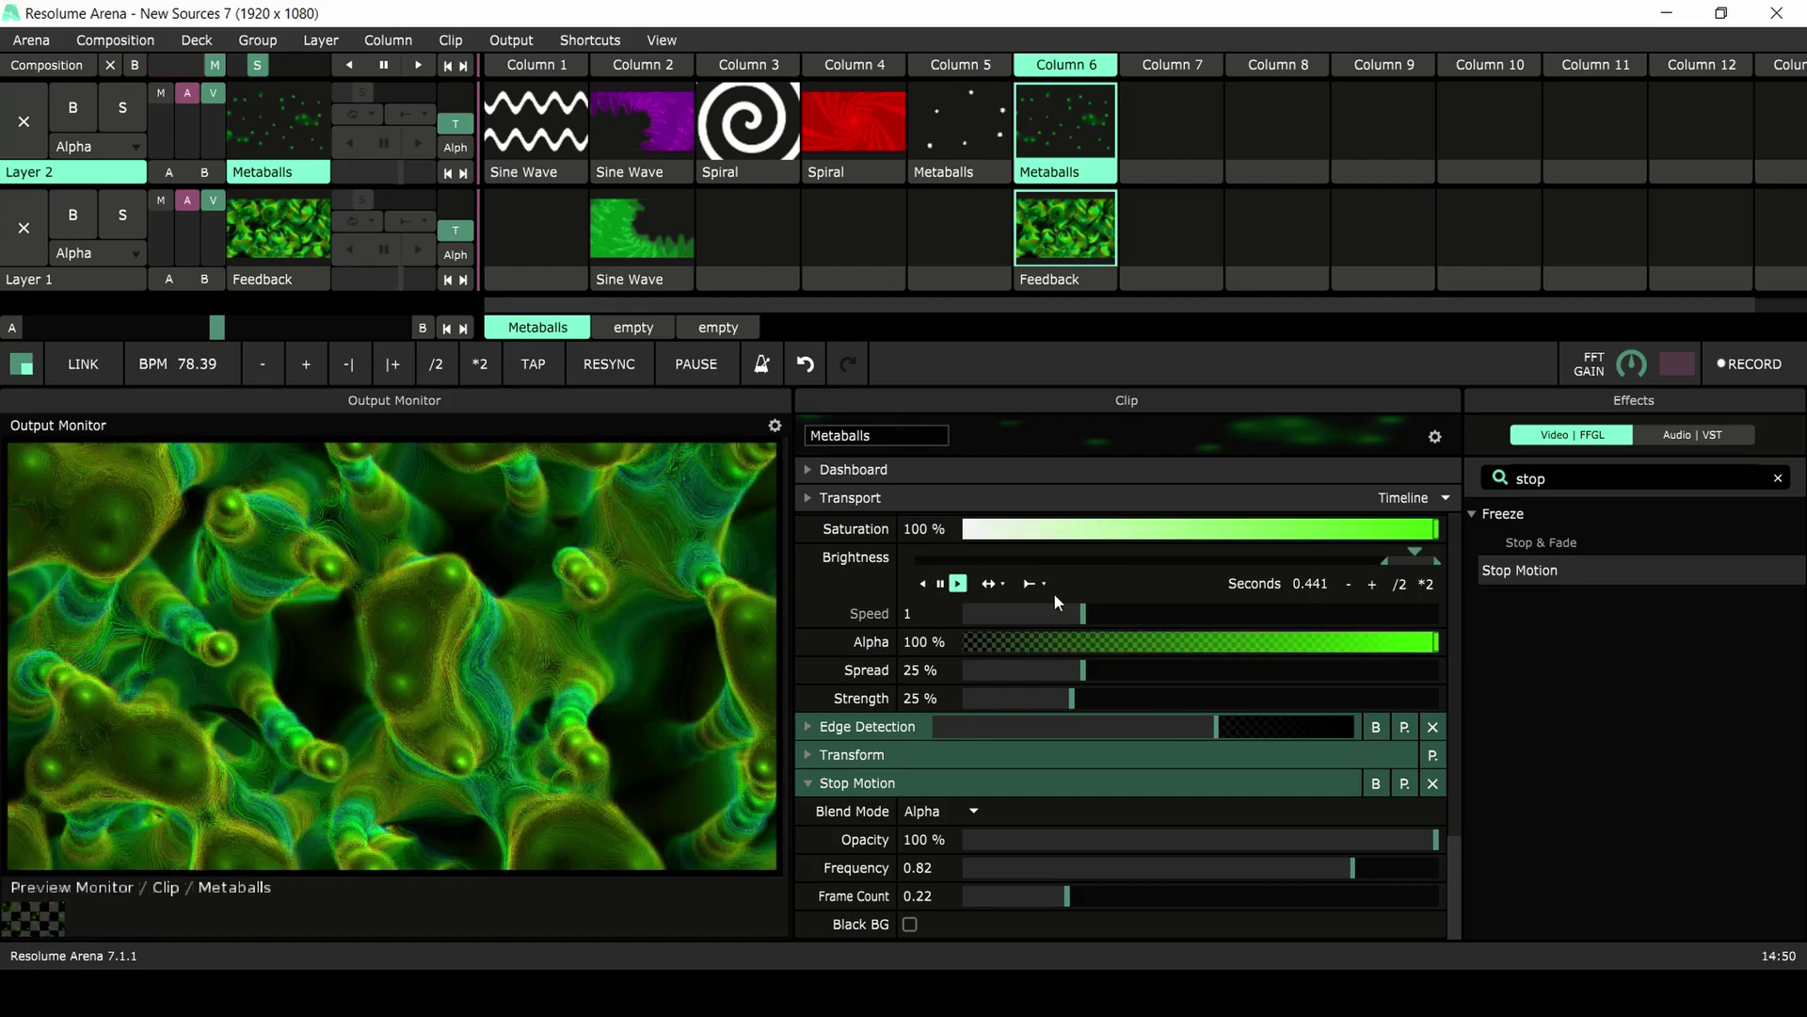
scroll(1055, 602, "up", 15)
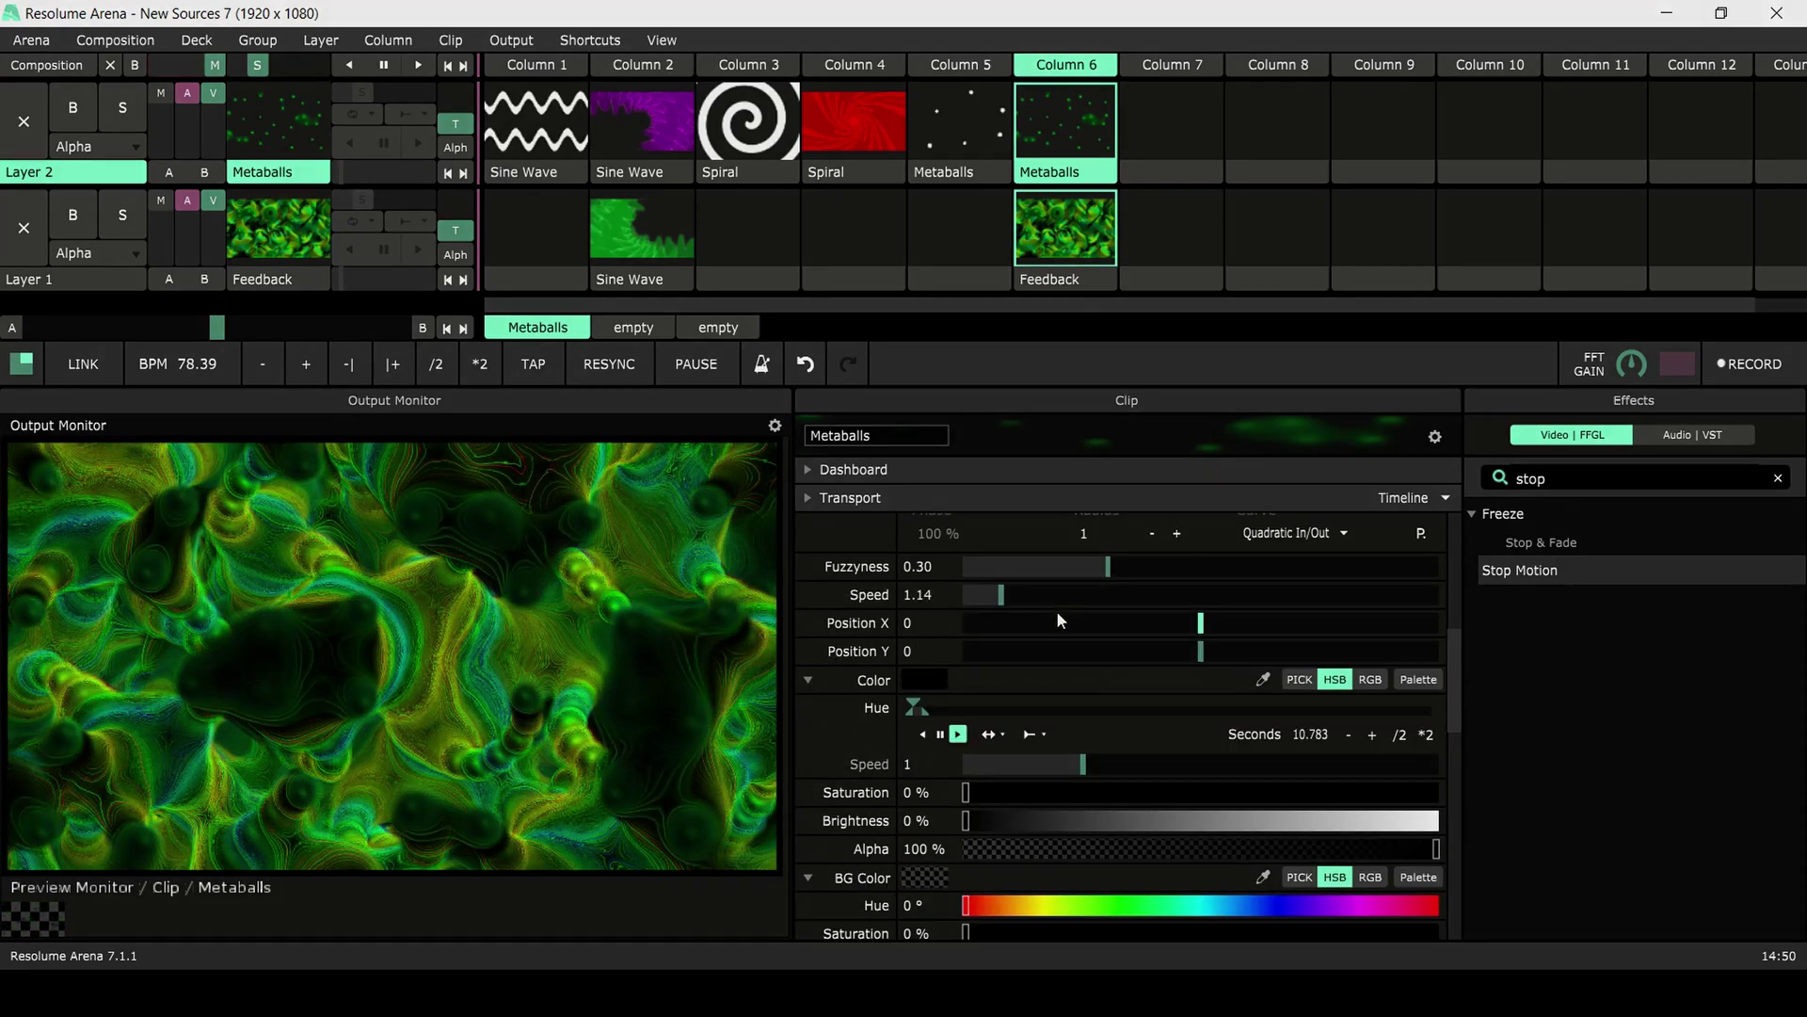